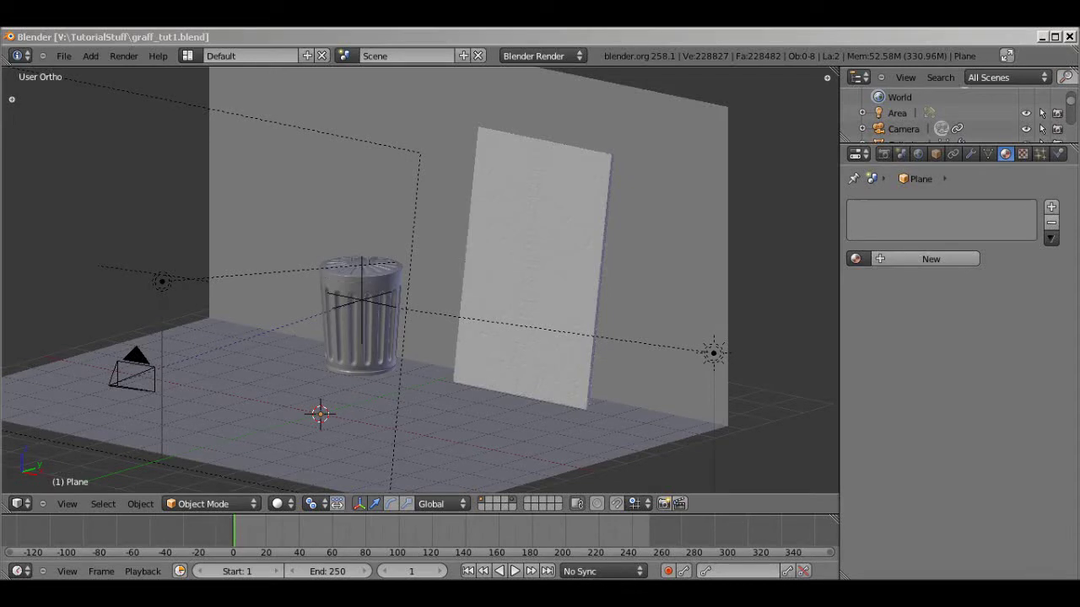
- Orbit and pan around the trash can scene to bring the lamp into view
left_click(499, 30)
middle_click_drag(417, 266, 507, 265)
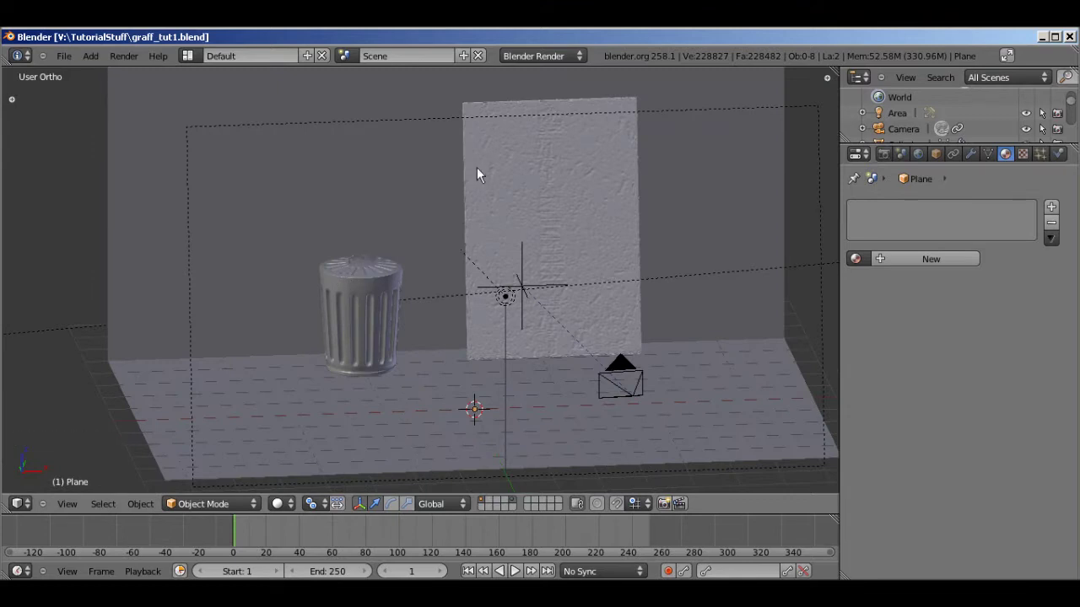
middle_click_drag(477, 169, 269, 127)
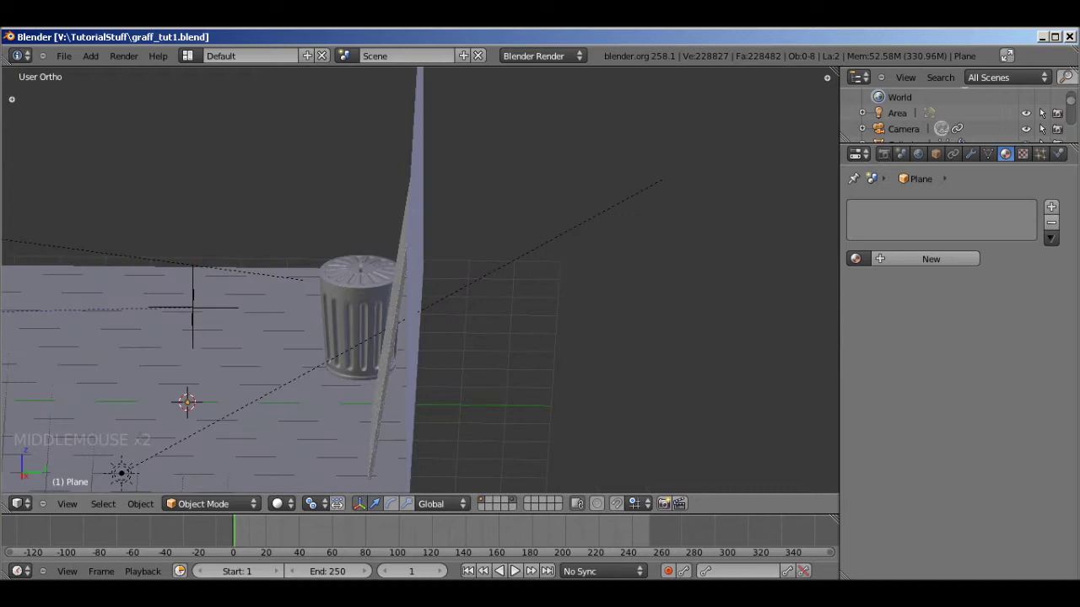
middle_click_drag(458, 234, 474, 264)
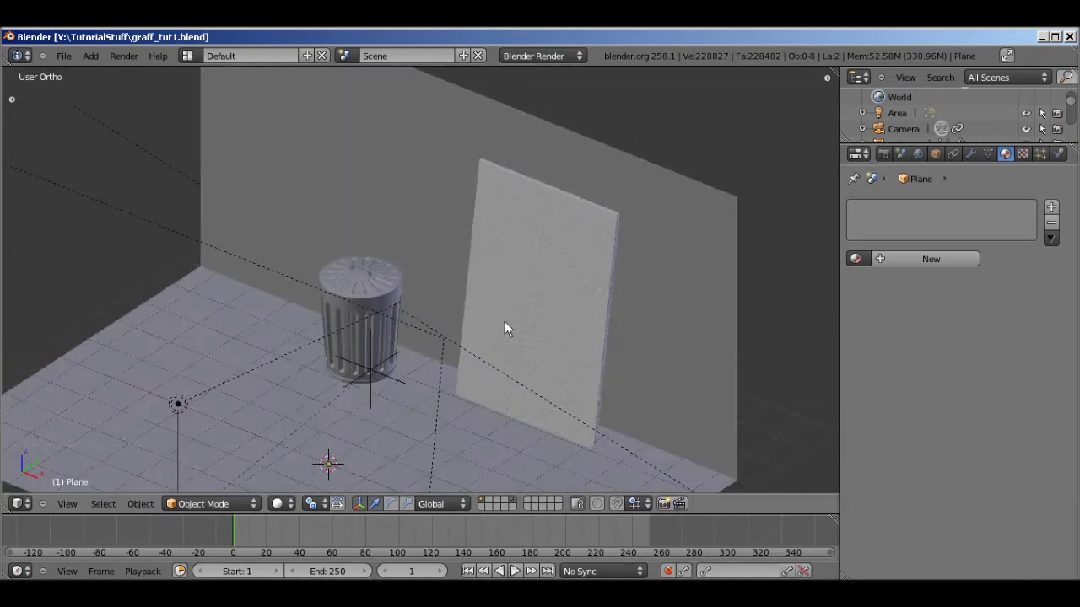
middle_click_drag(505, 328, 437, 310)
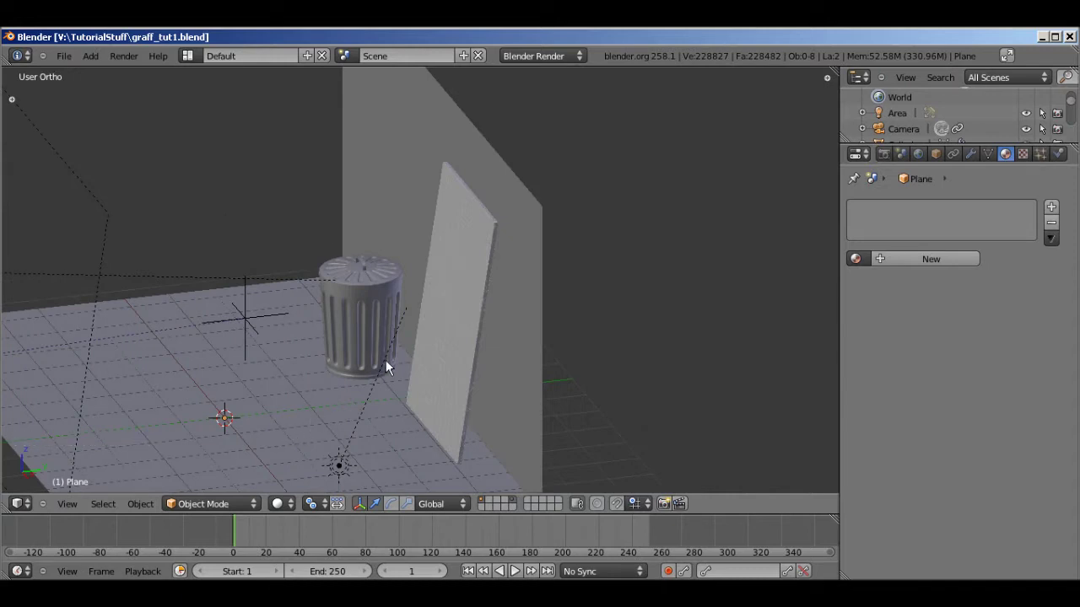
middle_click_drag(386, 360, 525, 191)
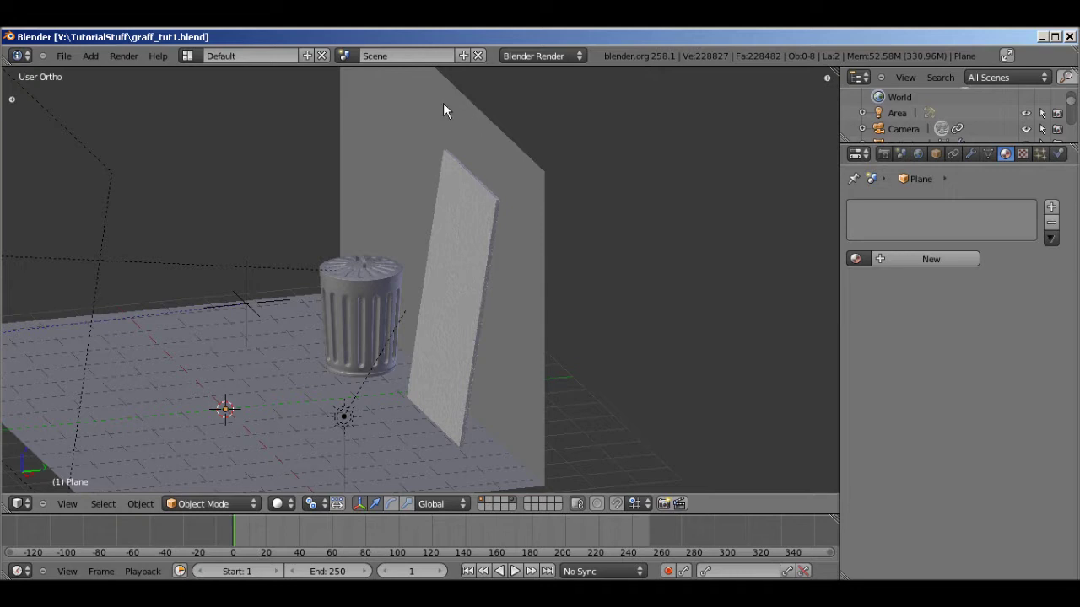
middle_click_drag(445, 109, 554, 104)
middle_click_drag(617, 380, 479, 236, "shift")
scroll(494, 280, "down", 3)
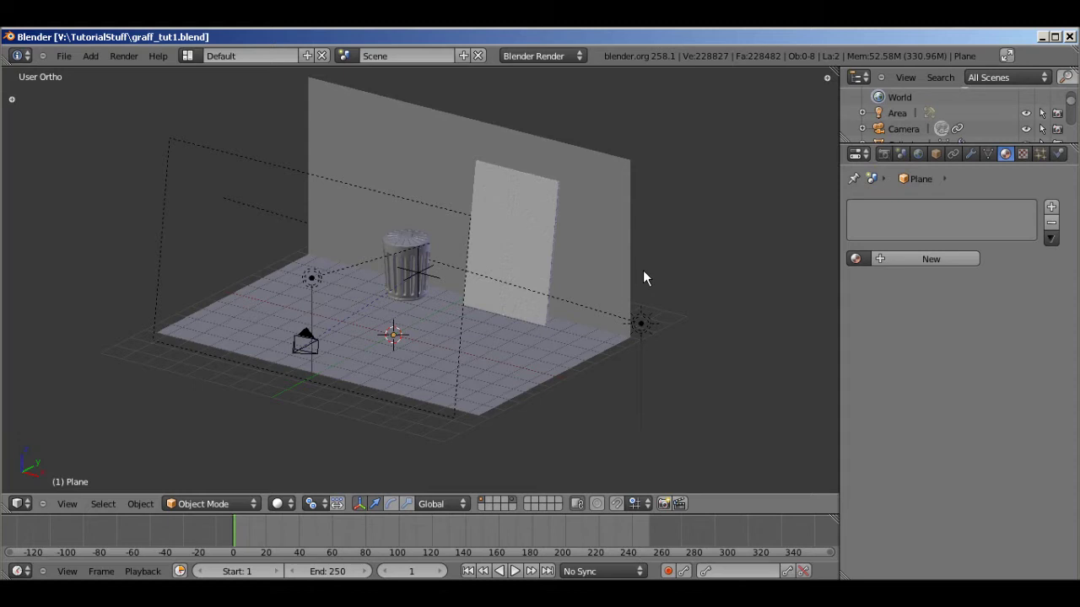
- Set the sun lamp's ray shadow soft size to 4.000
right_click(657, 332)
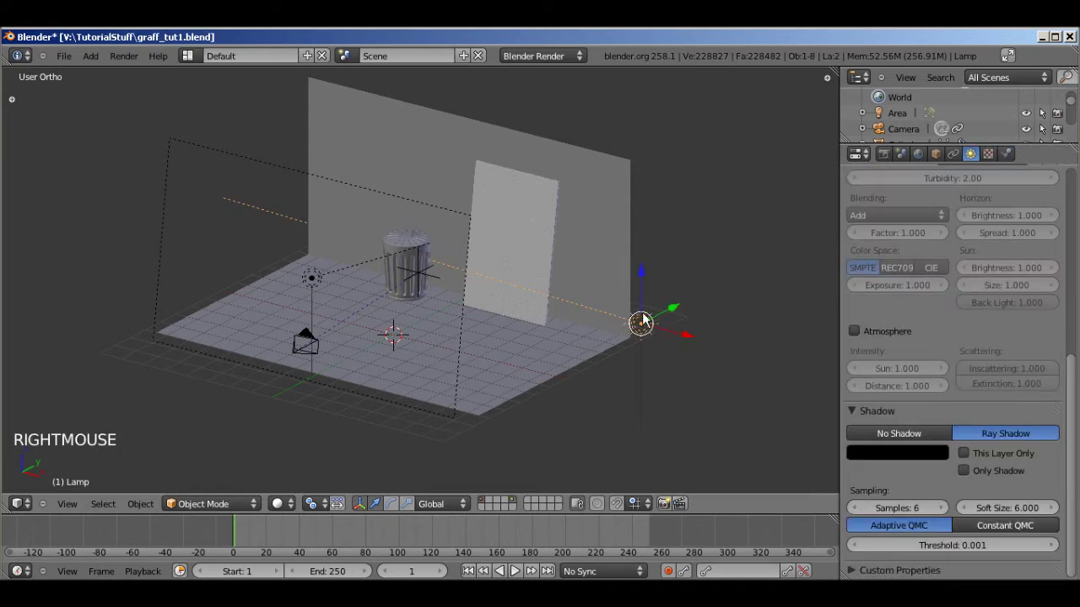
scroll(714, 352, "up", 1)
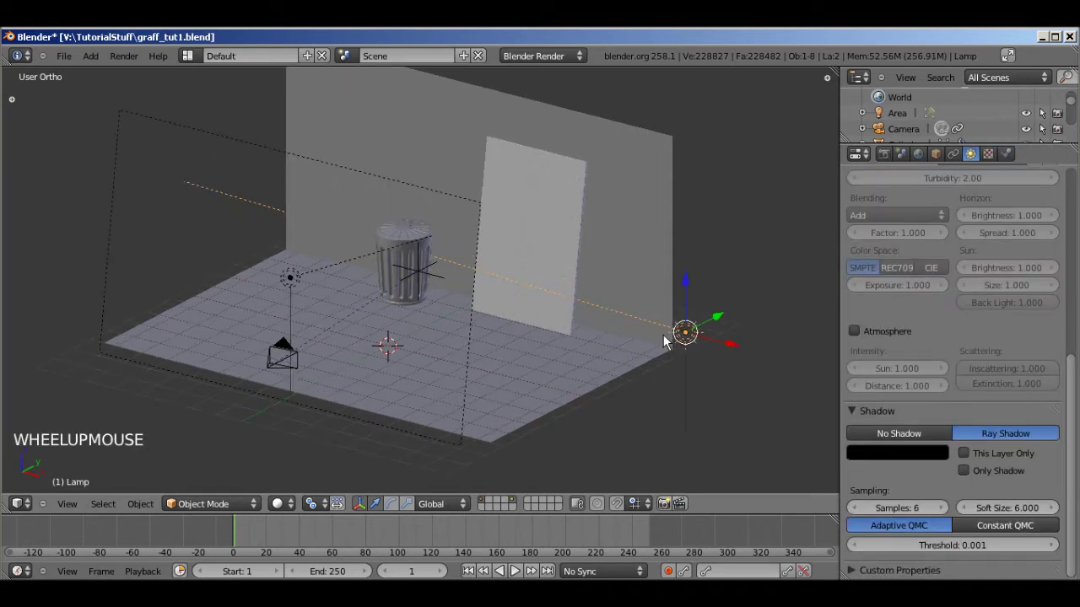
left_click(1001, 507)
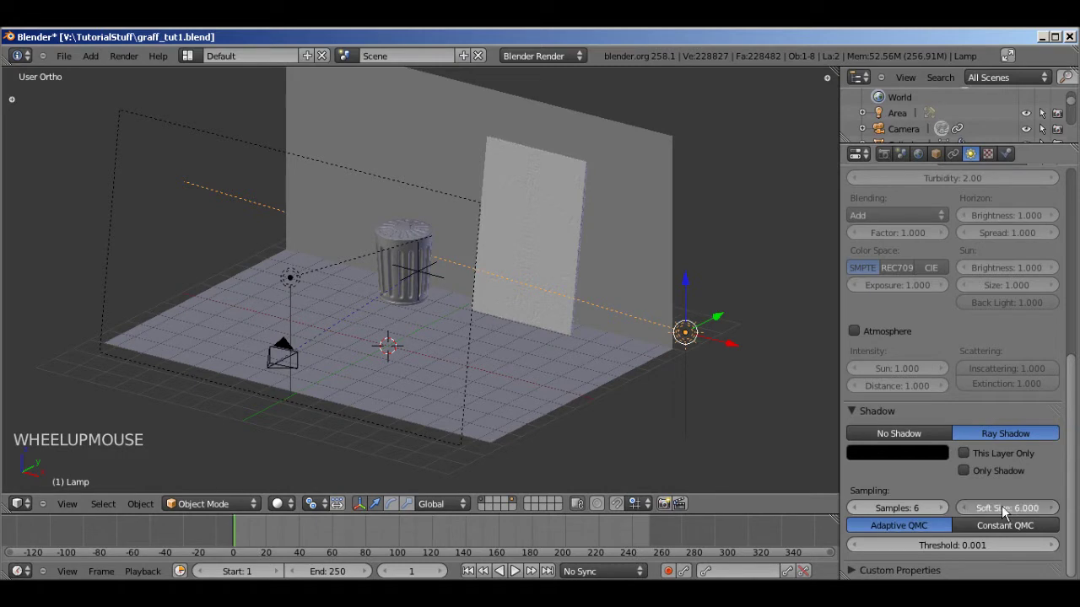
type("4")
key("Return")
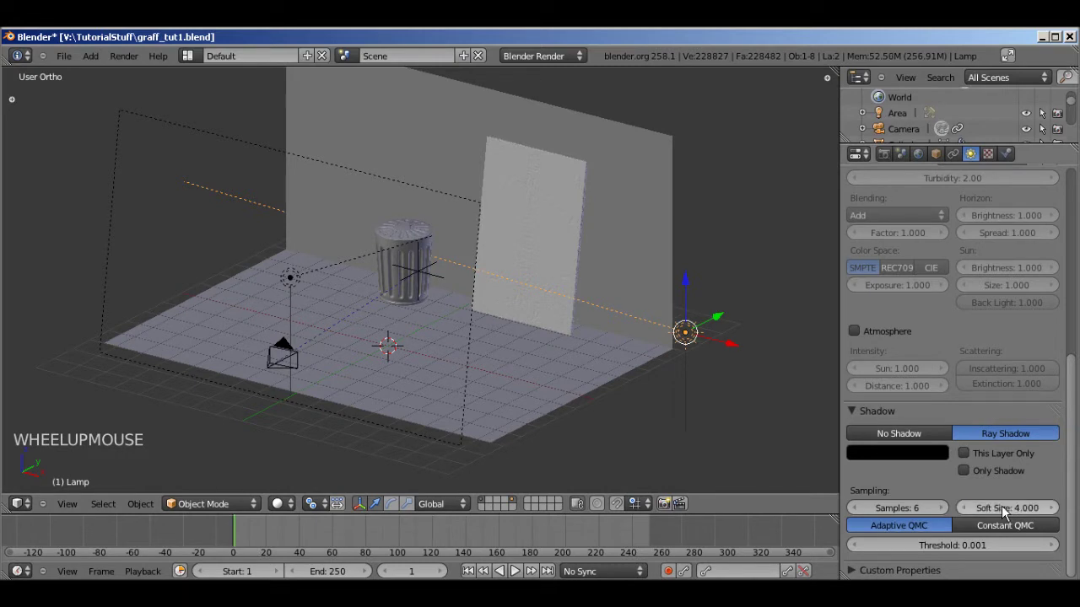
- Save graff_tut1.blend, overwriting the existing file
key("ctrl+s")
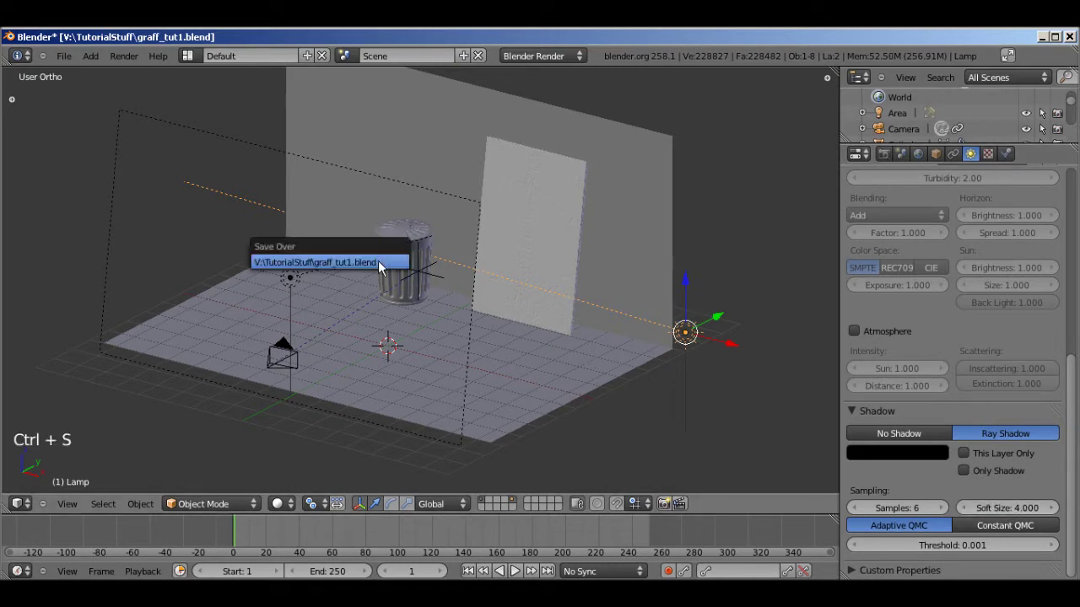
left_click(378, 261)
middle_click_drag(378, 259, 462, 233, "shift")
scroll(462, 233, "up", 3)
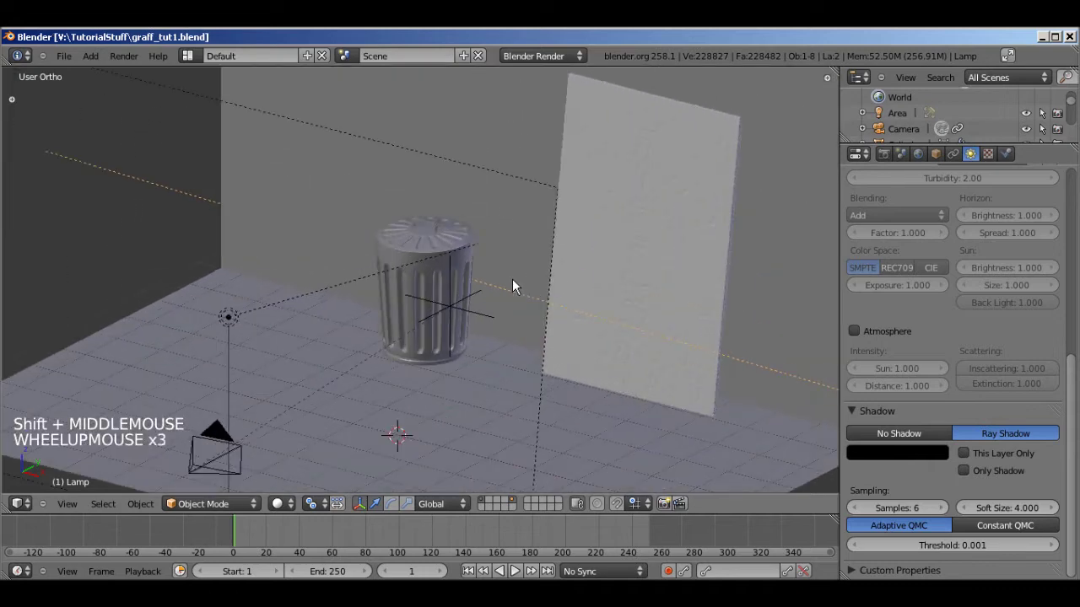
- Select the board panel and enter its Edit Mode
right_click(464, 288)
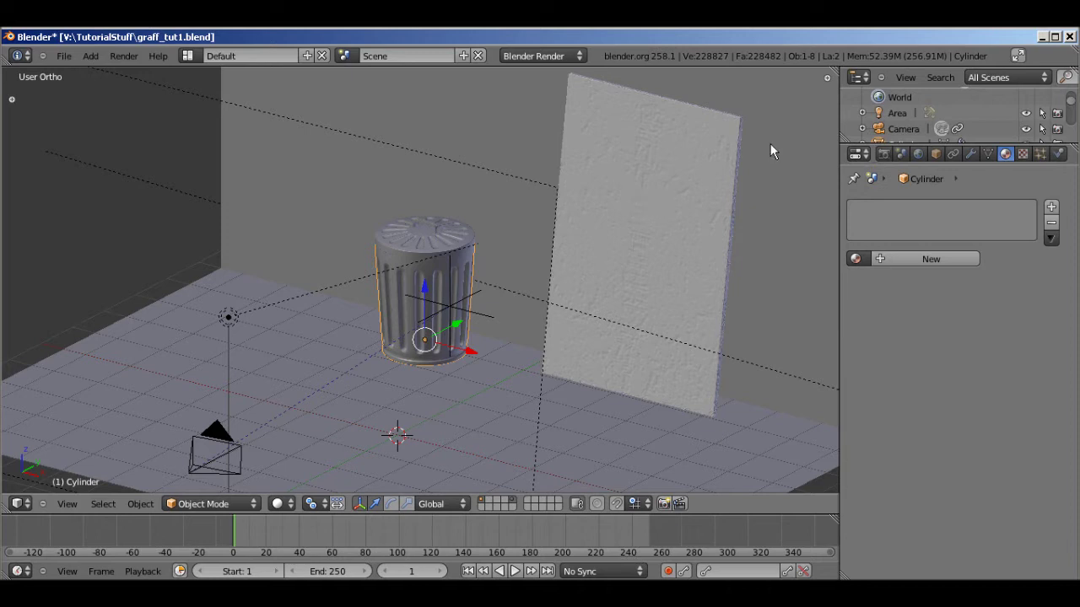
right_click(665, 203)
right_click(664, 203)
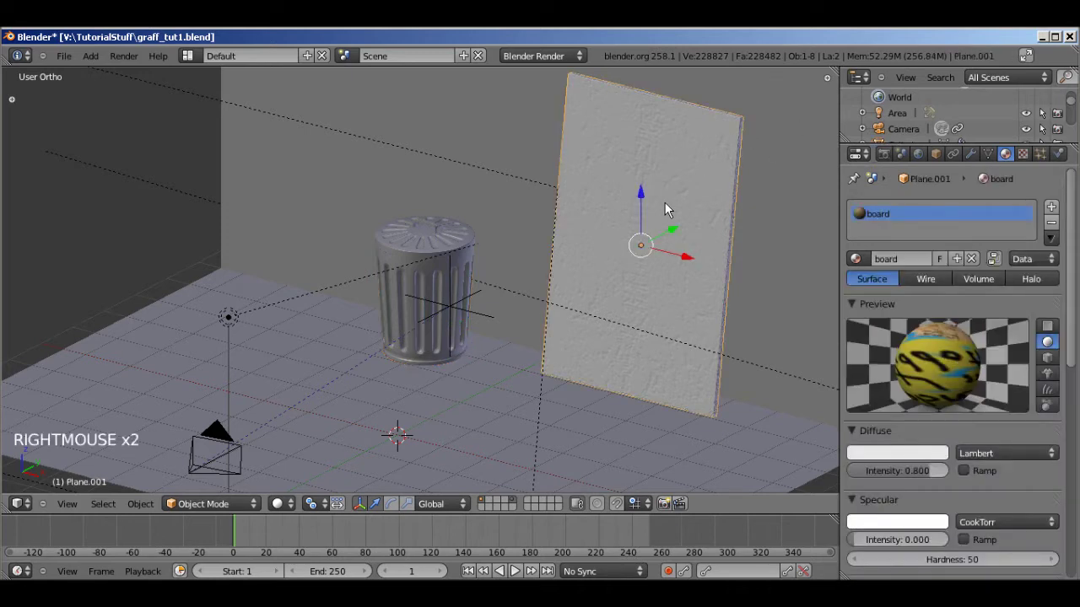
key("Tab")
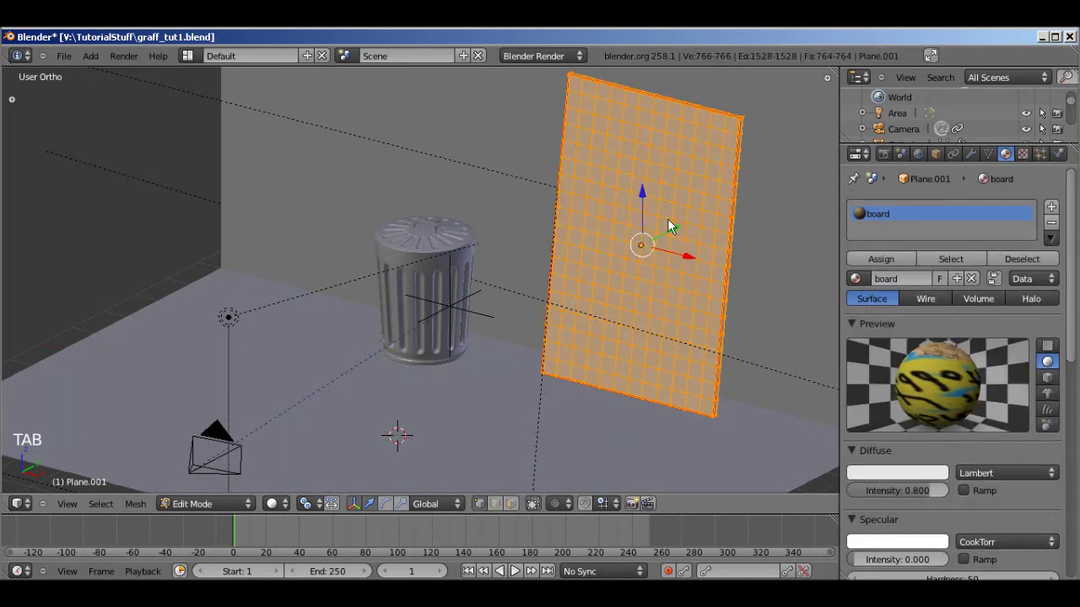
middle_click_drag(667, 219, 679, 203, "shift")
- Split off a side-by-side UV/Image Editor showing the MetalGalvanized texture
left_click_drag(835, 73, 537, 218)
left_click(557, 504)
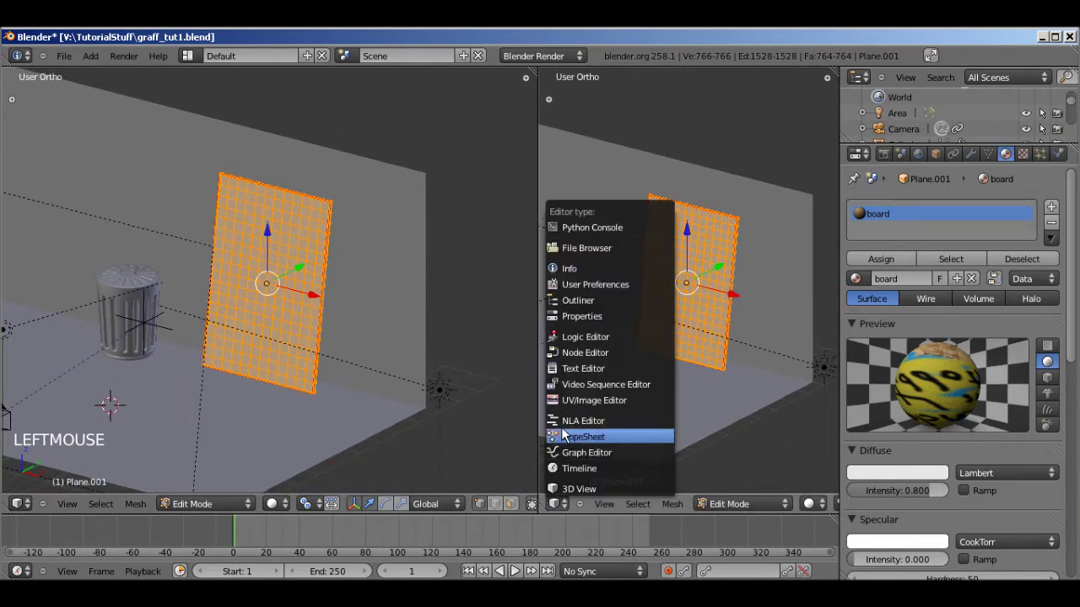
left_click(572, 401)
scroll(692, 339, "down", 3)
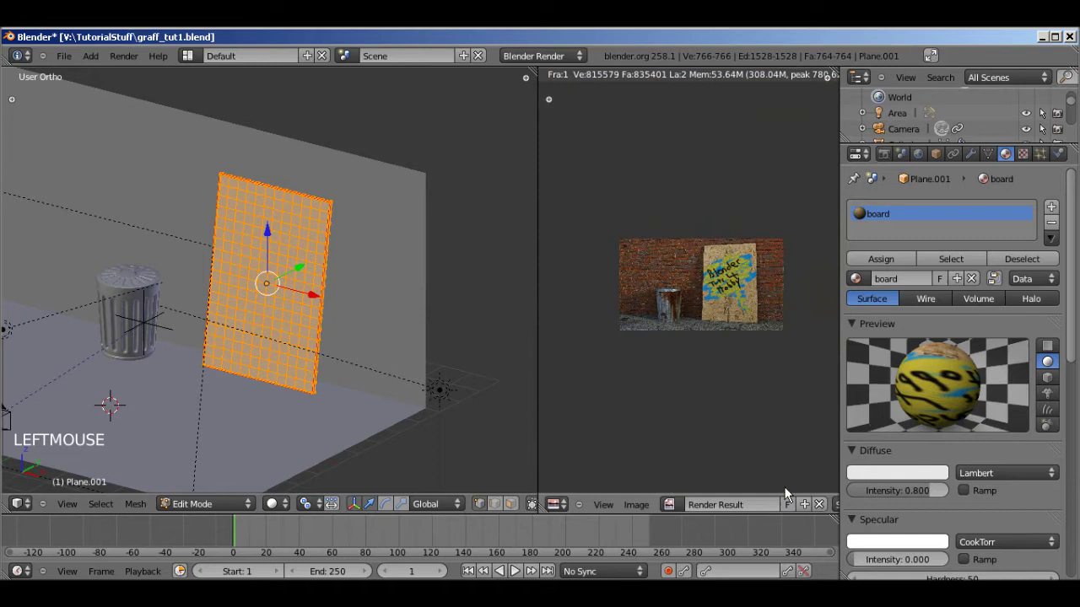
left_click(819, 503)
scroll(719, 349, "down", 7)
middle_click_drag(806, 291, 672, 251)
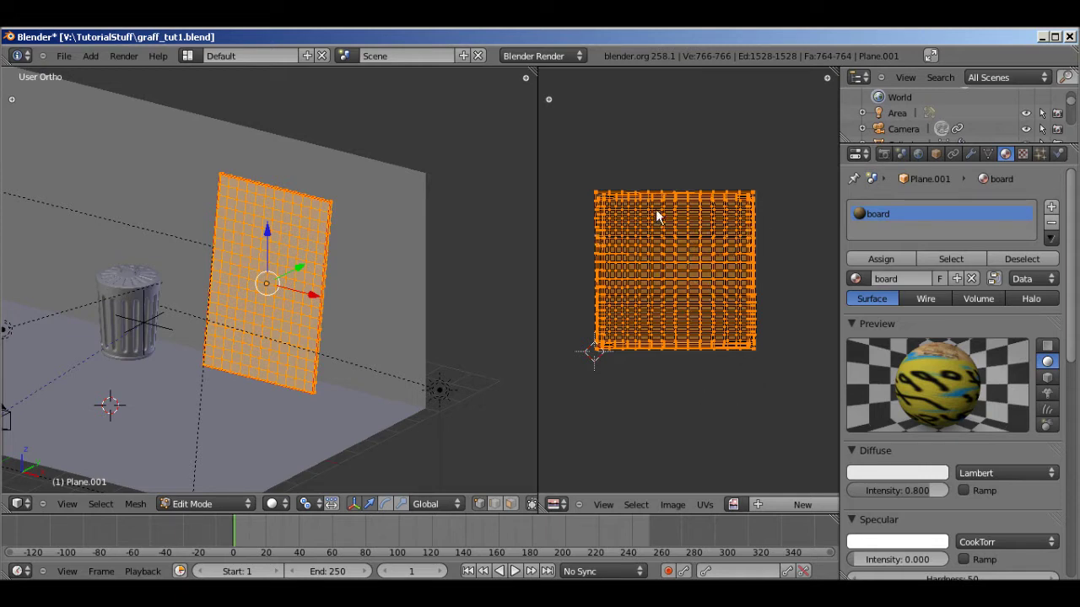
middle_click_drag(213, 296, 285, 259, "shift")
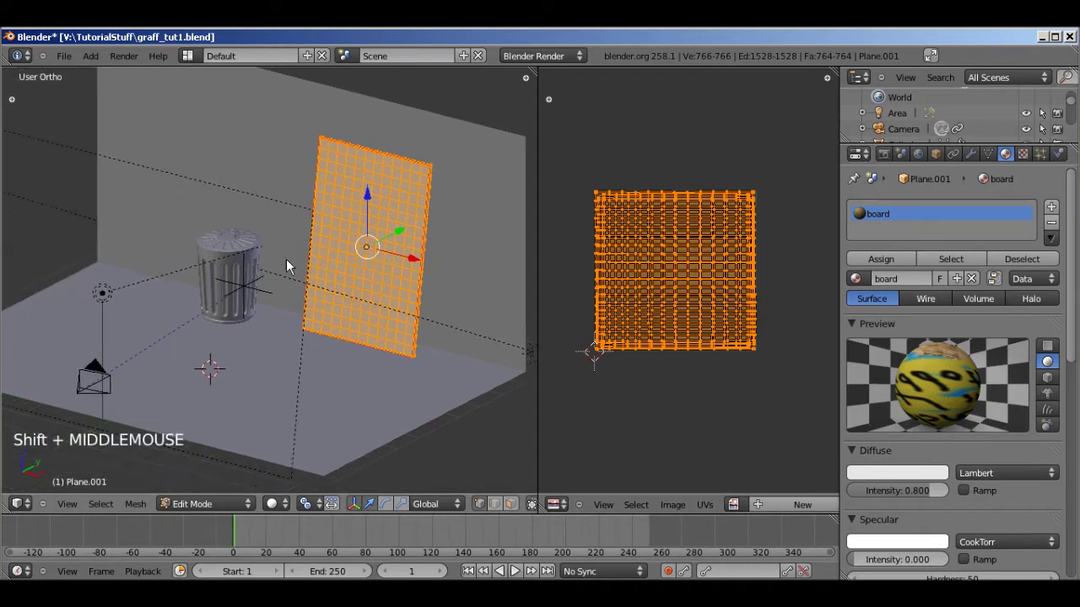
scroll(287, 261, "up", 3)
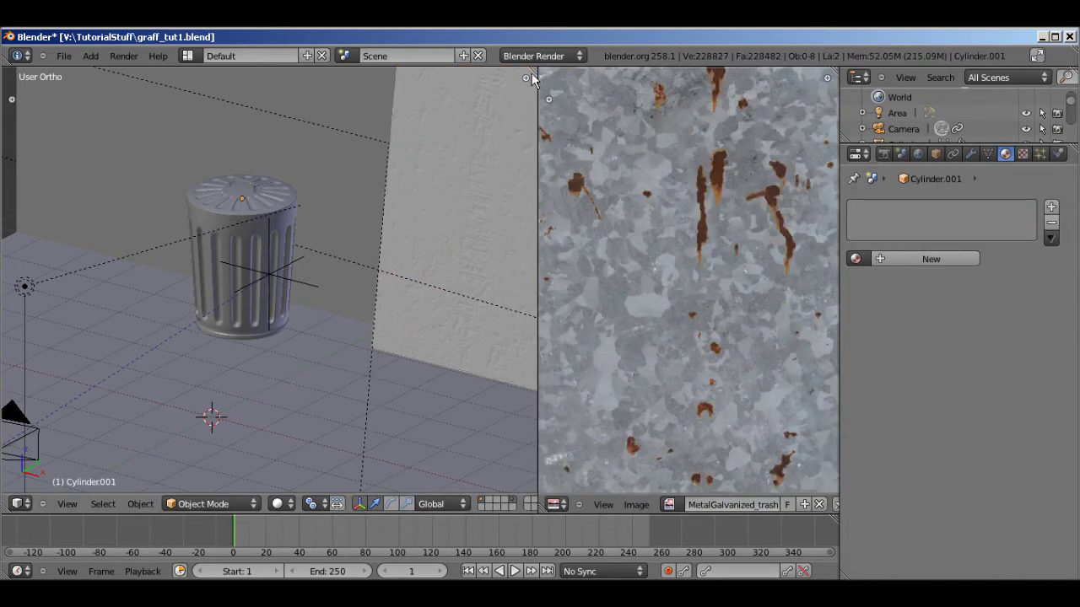
- Merge the image editor back into one 3D view and edit the can body's mesh
left_click_drag(529, 74, 573, 88)
middle_click_drag(642, 355, 445, 268)
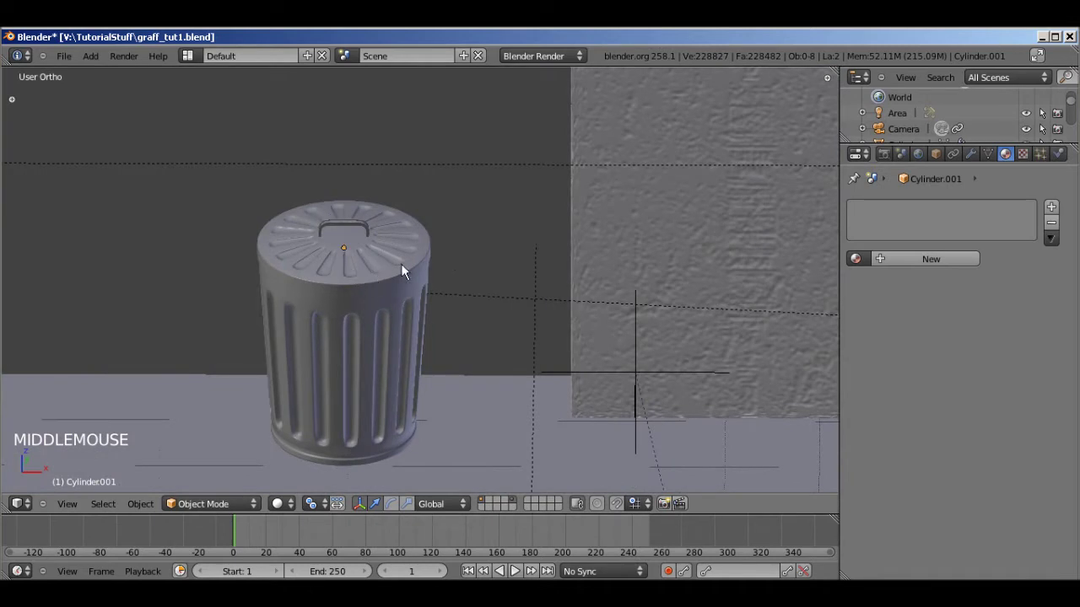
right_click(411, 228)
middle_click_drag(412, 228, 188, 313)
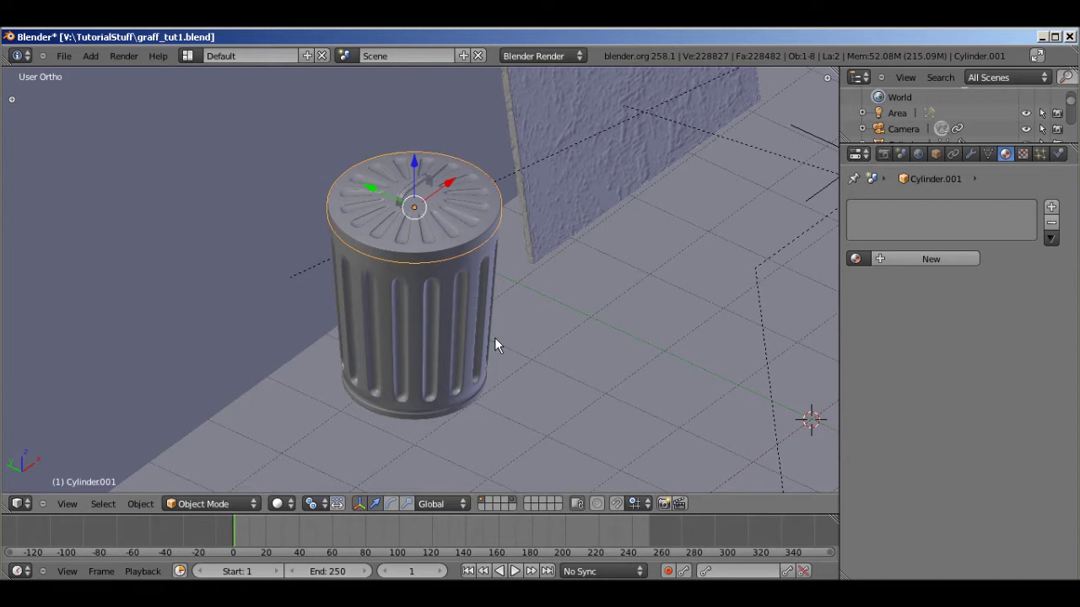
right_click(482, 315)
middle_click_drag(576, 342, 469, 337)
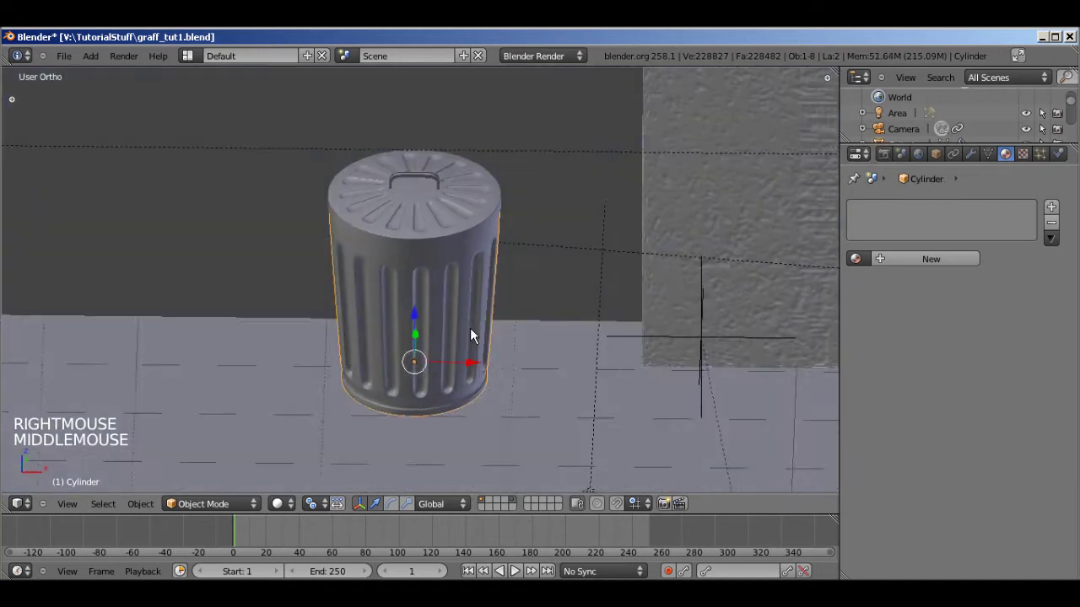
key("Tab")
middle_click_drag(394, 317, 478, 318)
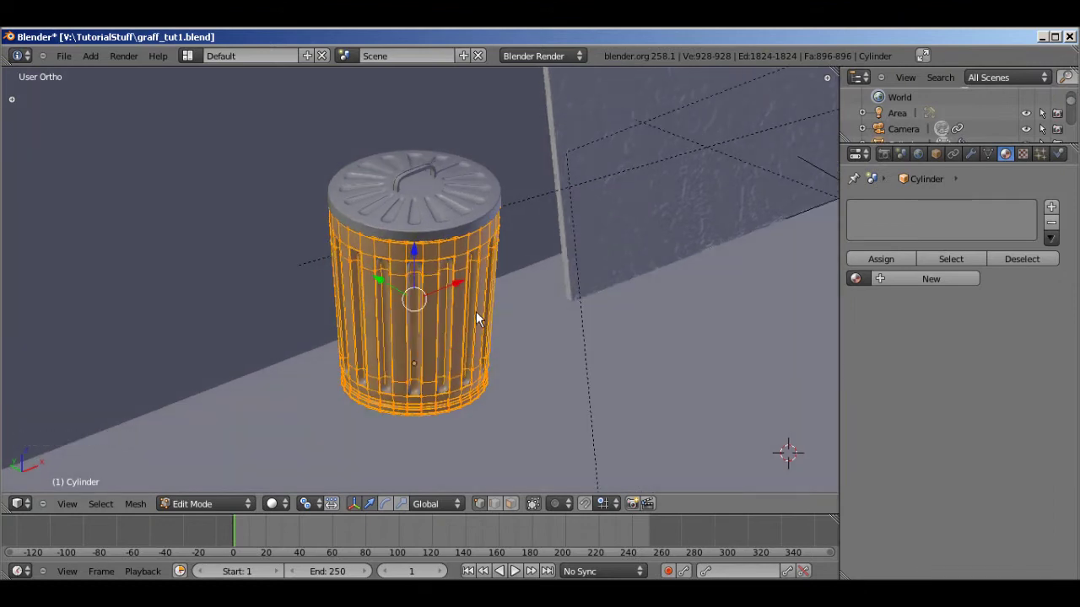
- Switch the can body to edge selection mode and return to Object Mode
key("ctrl+Tab")
left_click(464, 325)
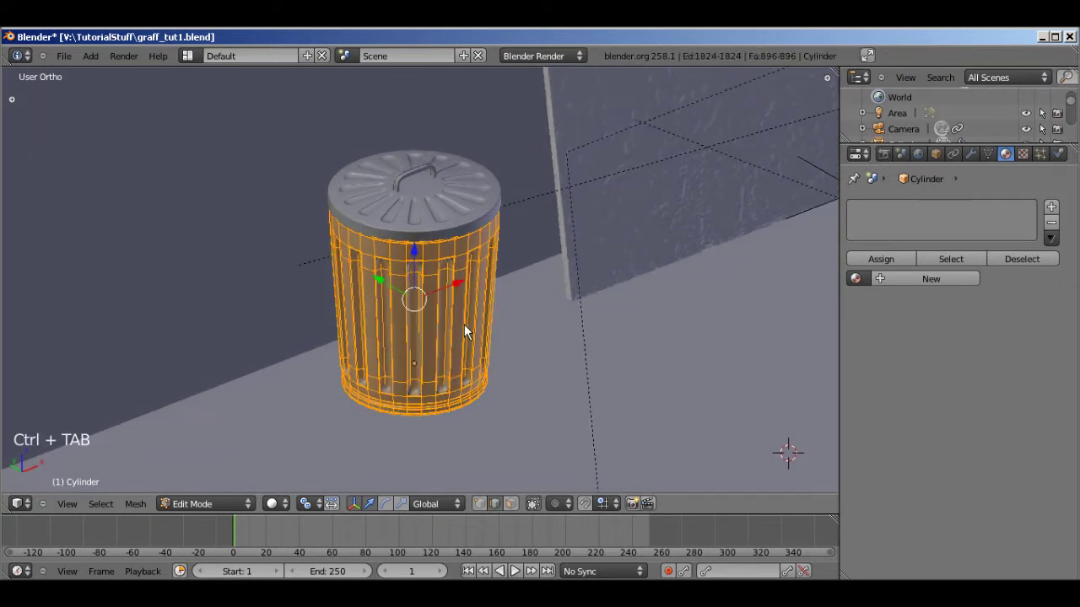
scroll(464, 332, "down", 3)
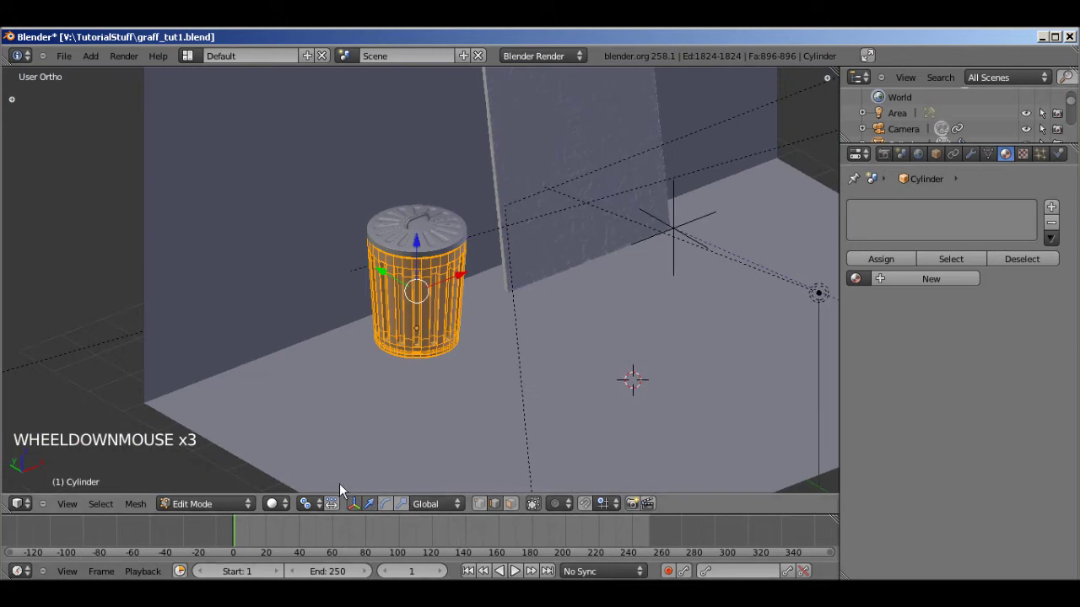
key("Tab")
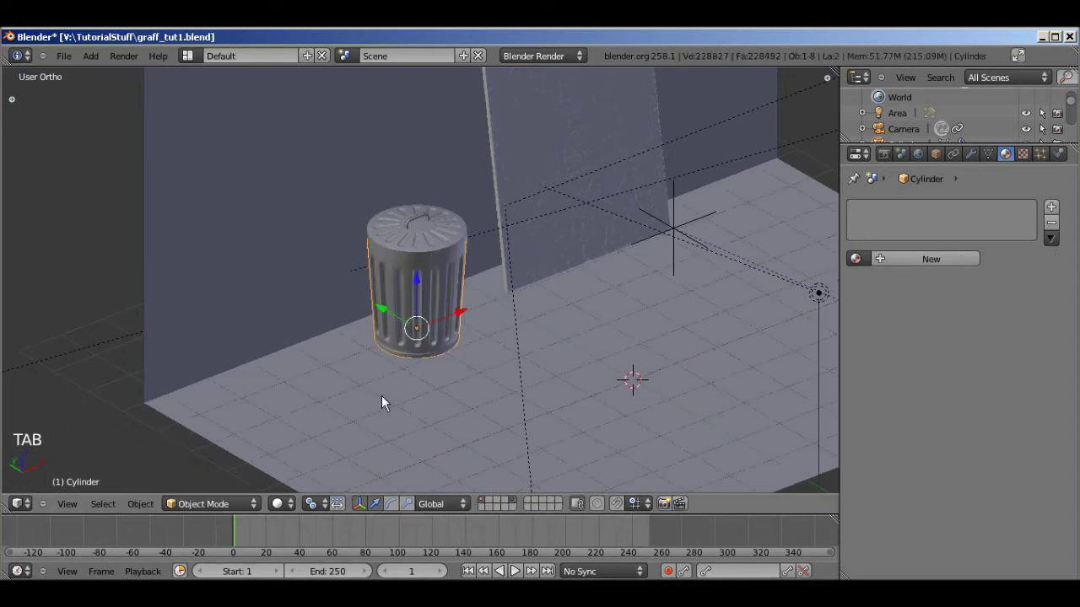
- Hide the floor plane and select the trash can body
left_click(485, 499)
left_click(482, 502)
scroll(561, 331, "down", 2)
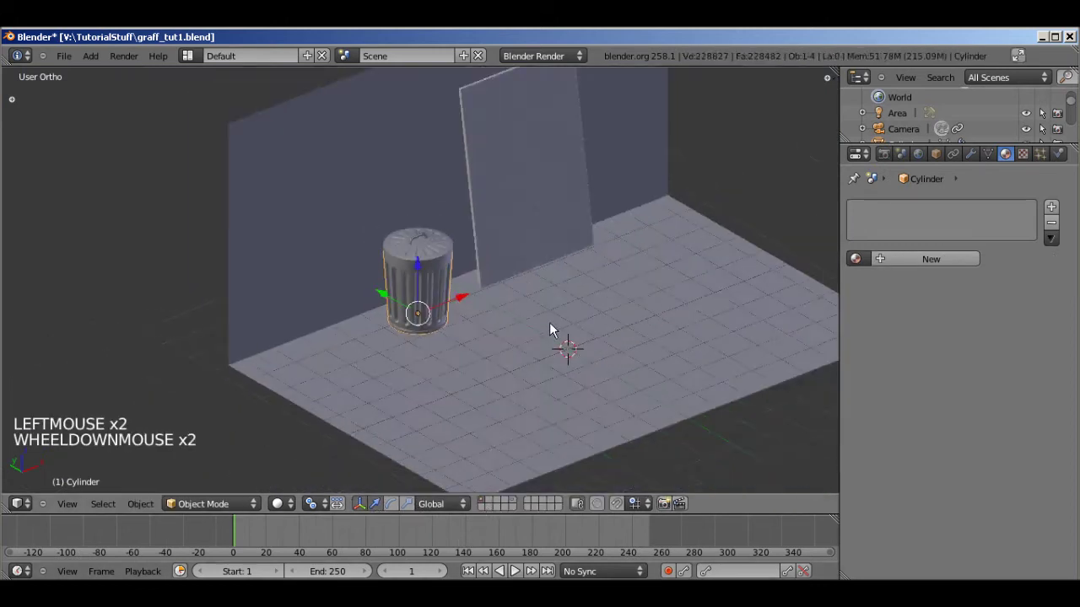
scroll(549, 330, "up", 2)
right_click(296, 196)
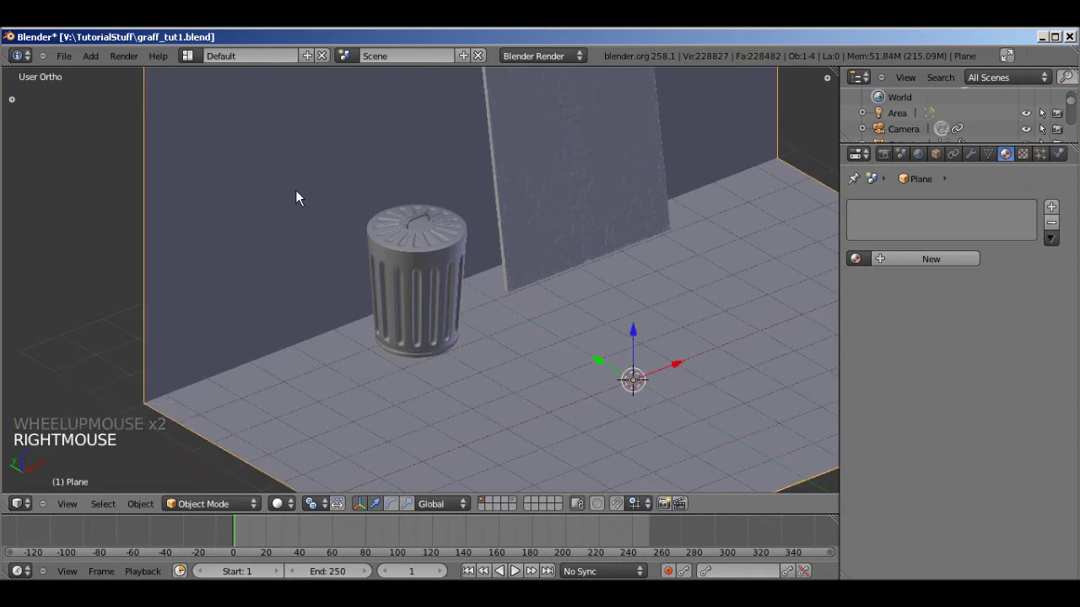
key("h")
key("h")
right_click(412, 287)
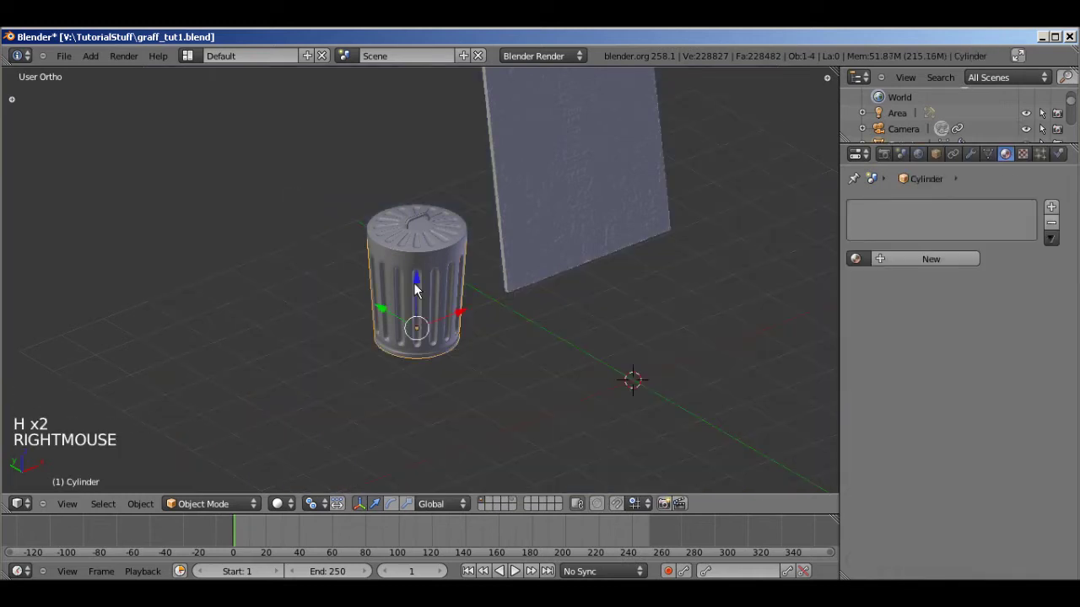
- Enter Edit Mode on the can body and select a vertical edge loop down its side
key("Tab")
middle_click_drag(411, 291, 653, 298)
scroll(544, 275, "up", 6)
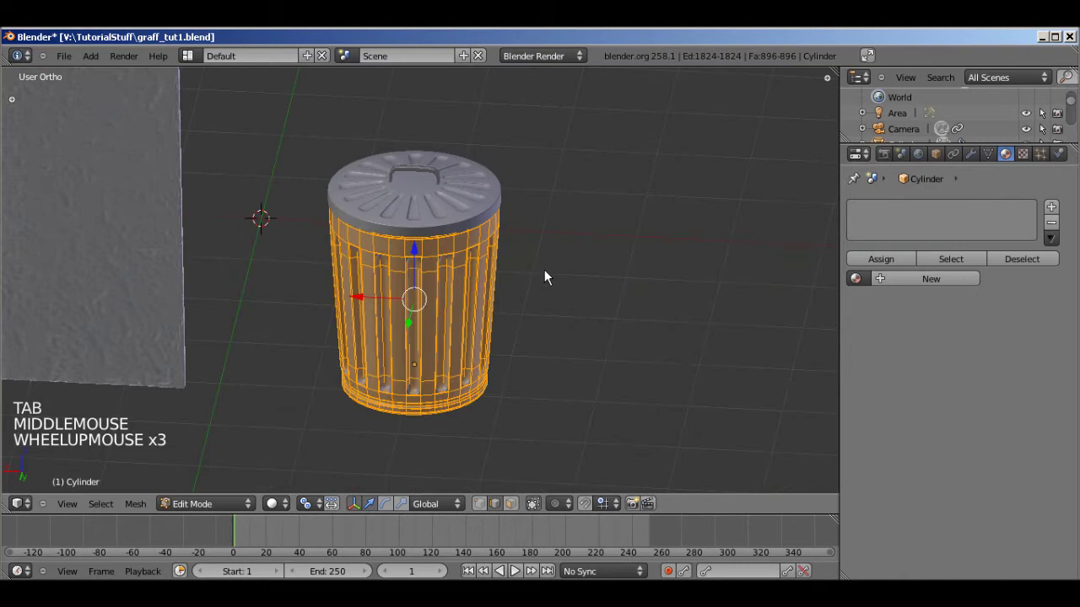
middle_click_drag(545, 275, 453, 248)
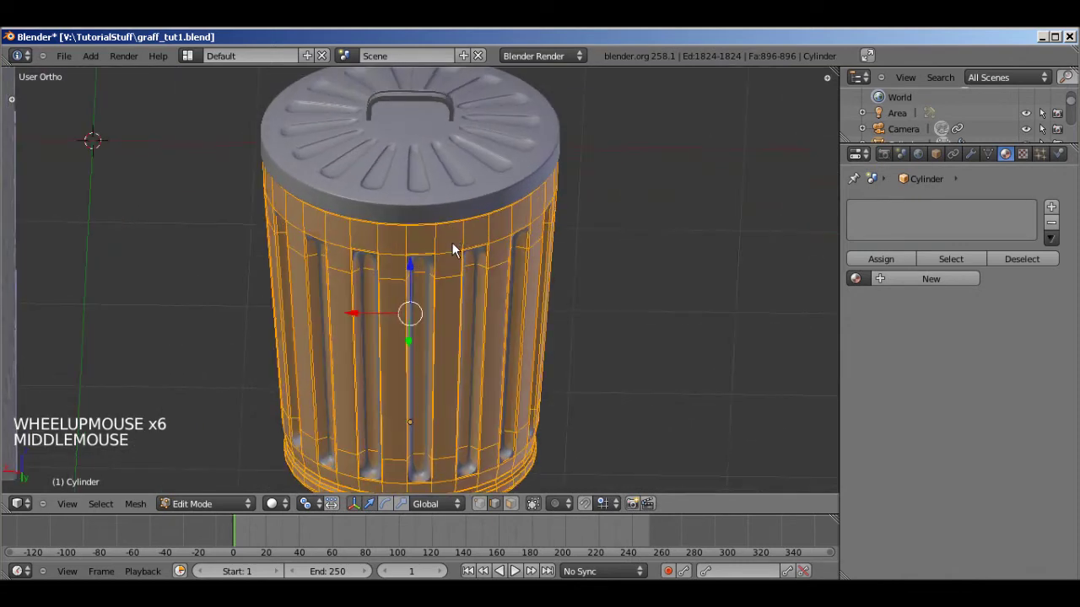
right_click(407, 248, "alt")
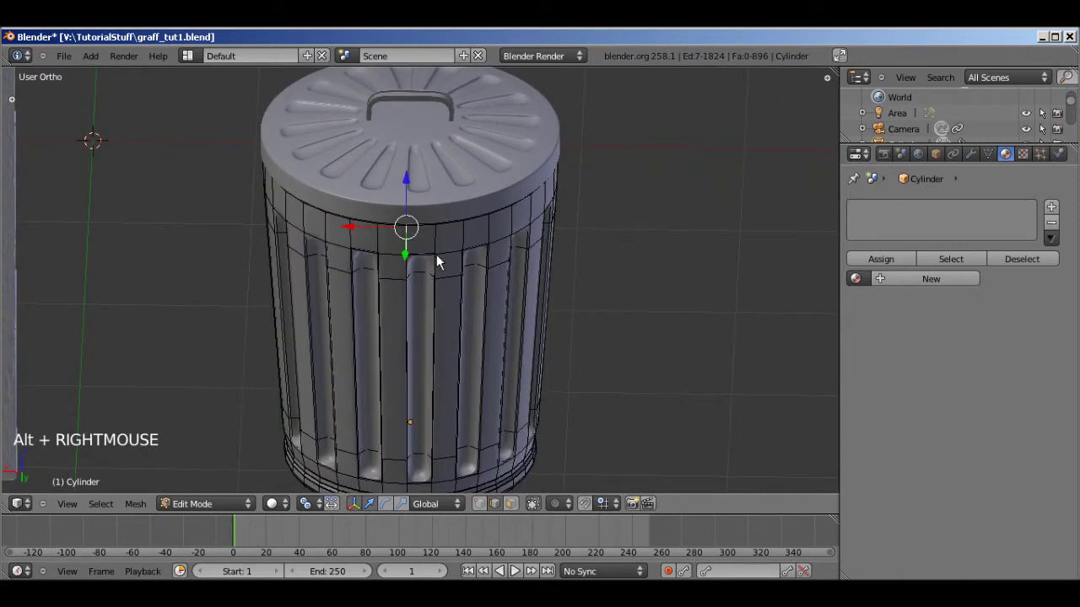
middle_click_drag(436, 262, 509, 251)
scroll(450, 239, "up", 4)
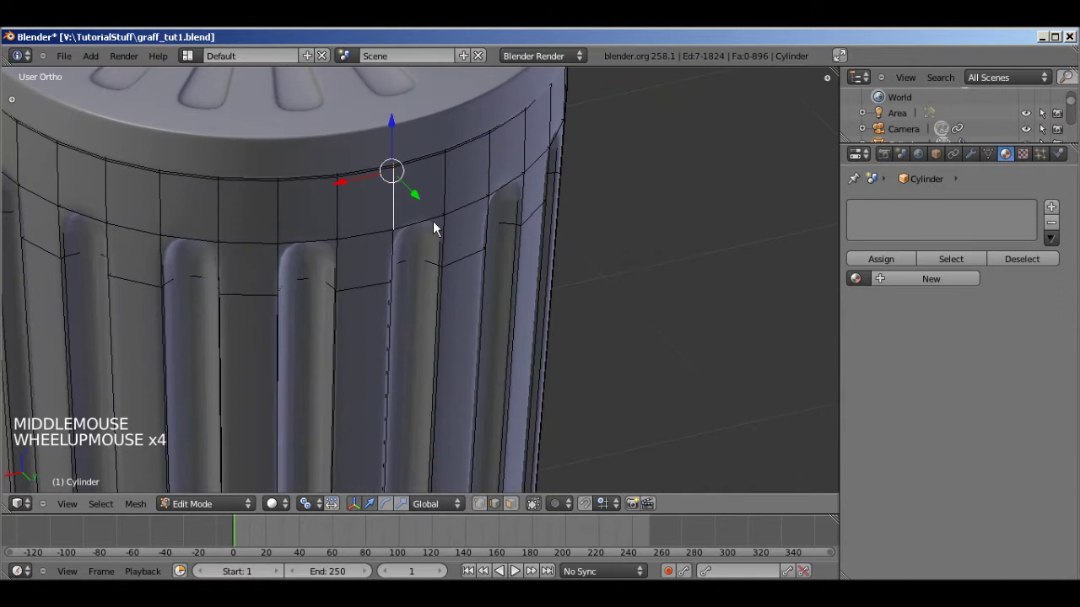
key("z")
middle_click_drag(433, 221, 413, 217)
key("z")
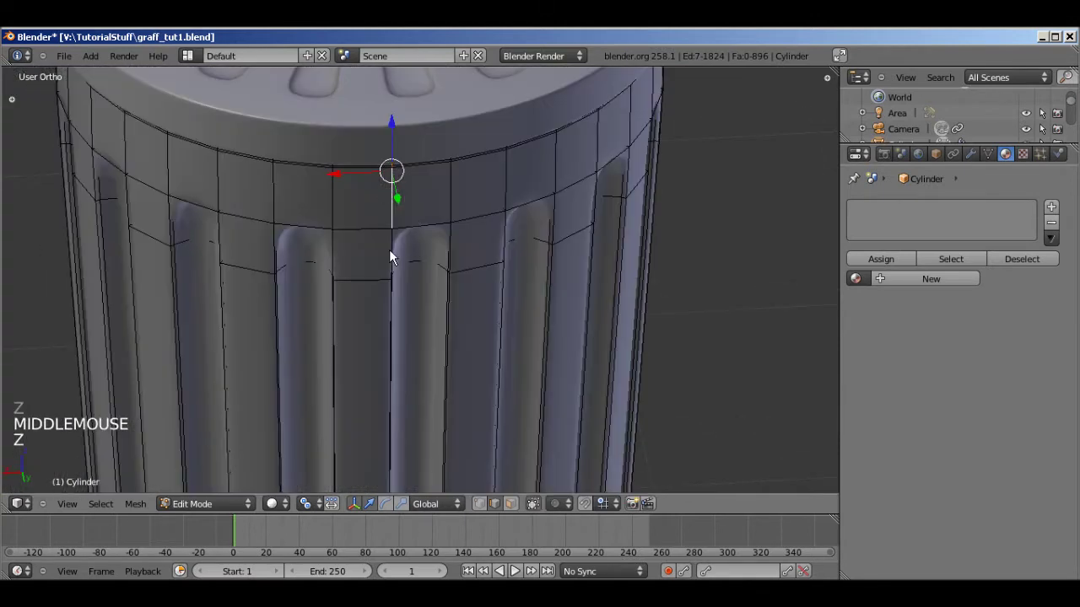
right_click(388, 250, "alt+shift")
middle_click_drag(392, 347, 414, 313, "shift")
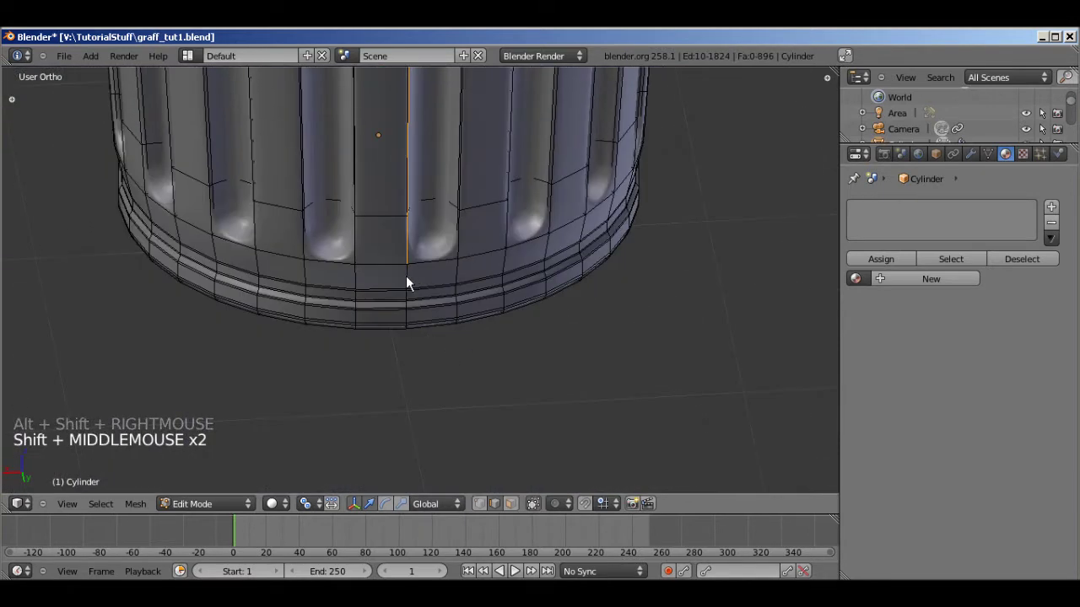
right_click(406, 276, "alt+shift")
- Check the side edge loop in wireframe and mark it as a seam
key("z")
middle_click_drag(482, 197, 519, 204)
middle_click_drag(518, 204, 557, 302, "shift")
scroll(494, 195, "down", 2)
scroll(491, 233, "up", 3)
middle_click_drag(496, 231, 532, 253)
middle_click_drag(531, 253, 431, 410, "shift")
scroll(485, 340, "down", 2)
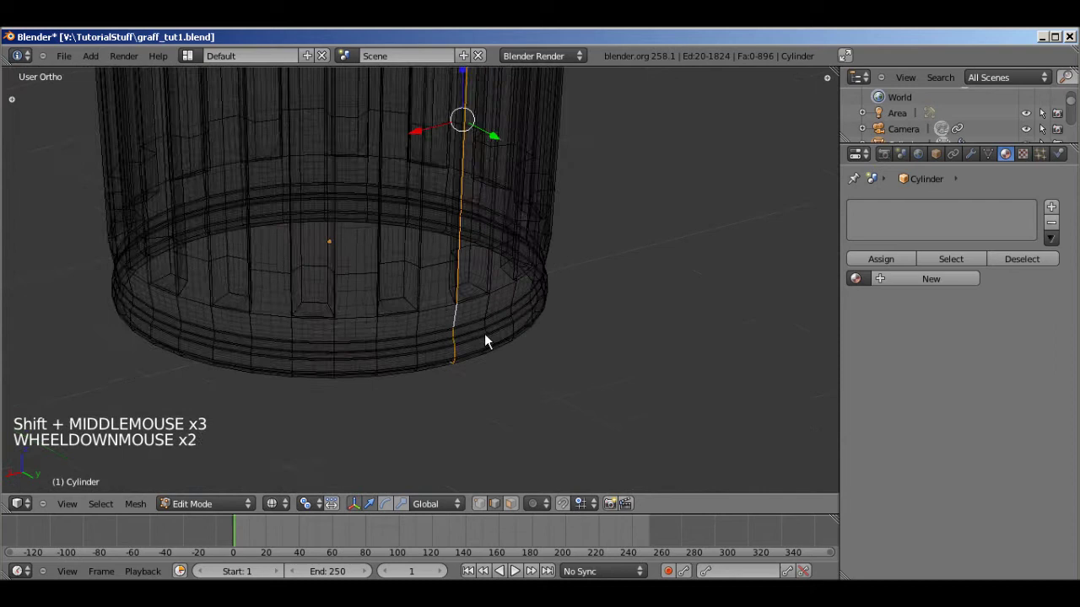
scroll(485, 335, "down", 1)
key("ctrl+e")
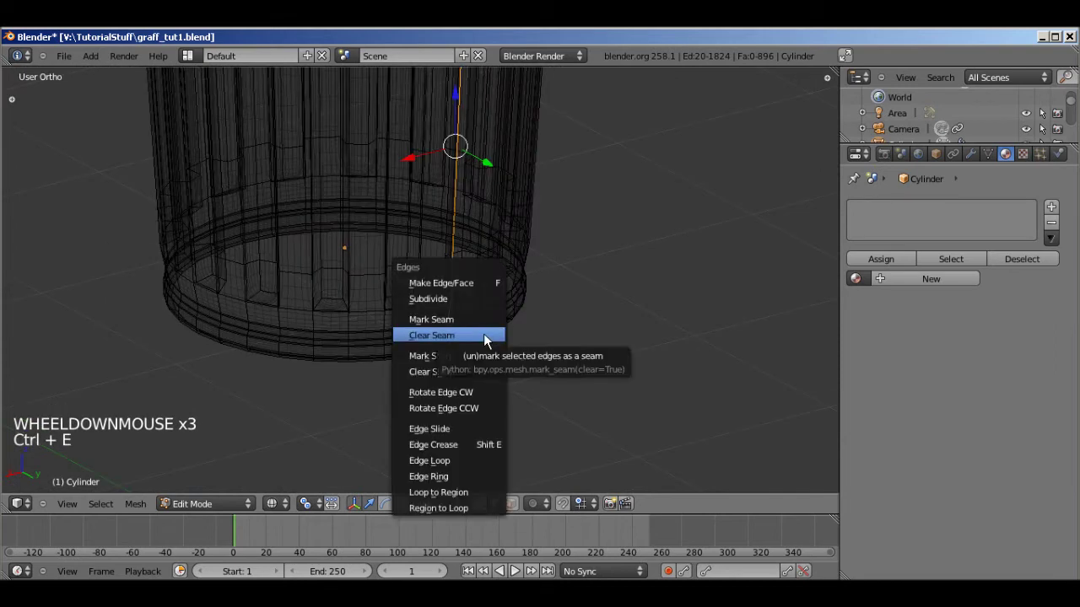
left_click(488, 320)
- Deselect all edges, return to solid shading, and view the lid from above
mouse_move(516, 313)
middle_mouse_down("shift")
mouse_move(573, 414)
mouse_move(550, 327)
mouse_move(492, 354)
mouse_move(511, 282)
mouse_move(572, 426)
mouse_move(585, 361)
middle_mouse_up("shift")
key("a")
scroll(573, 414, "down", 3)
key("z")
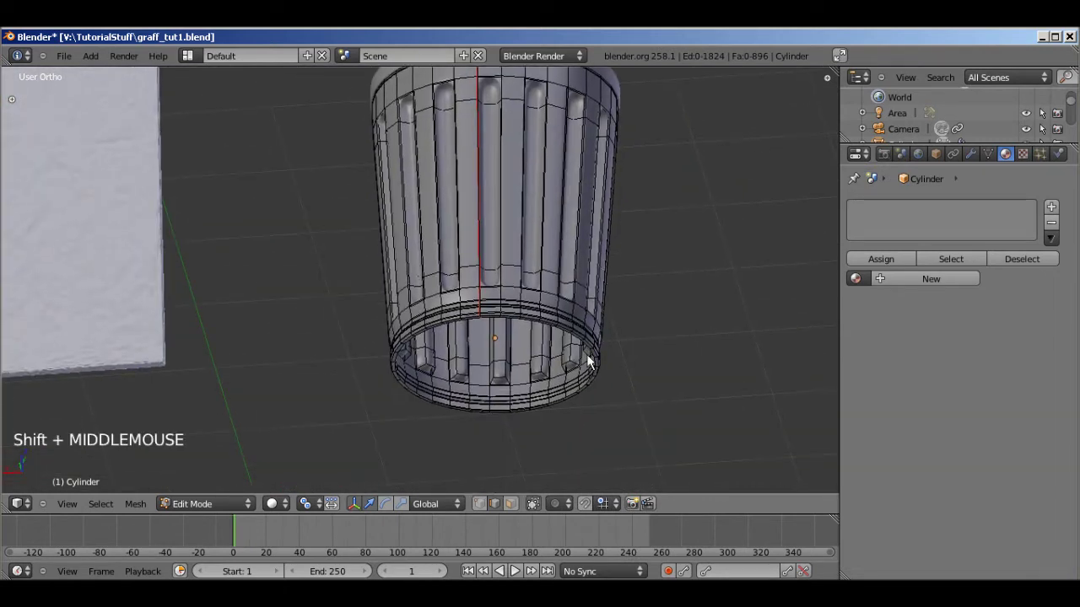
scroll(584, 390, "up", 3)
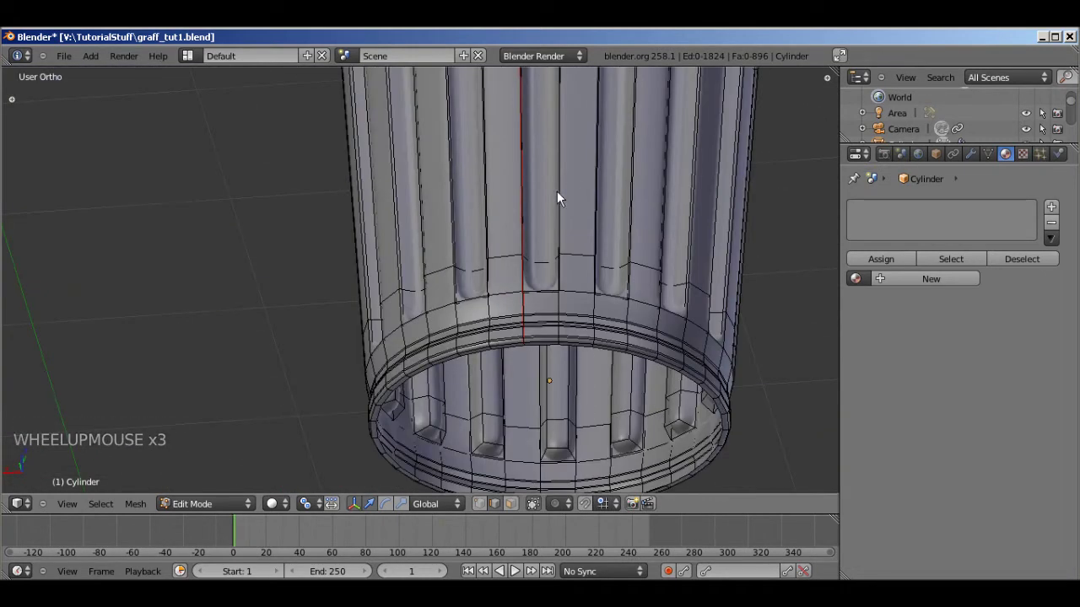
middle_click_drag(494, 332, 540, 393)
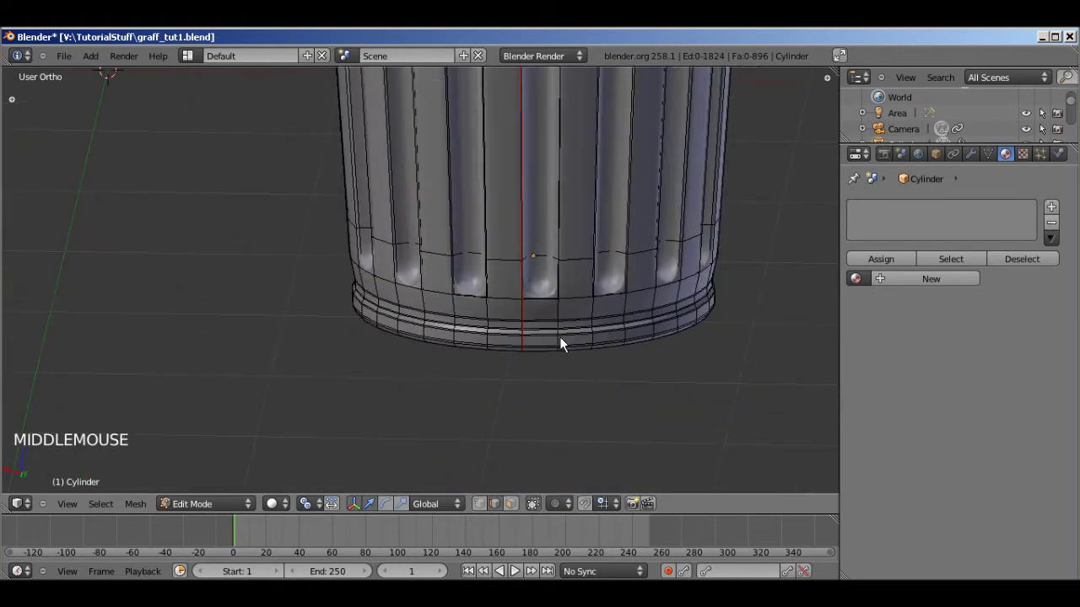
scroll(590, 295, "down", 3)
middle_click_drag(570, 277, 539, 301, "shift")
middle_click_drag(539, 260, 550, 308)
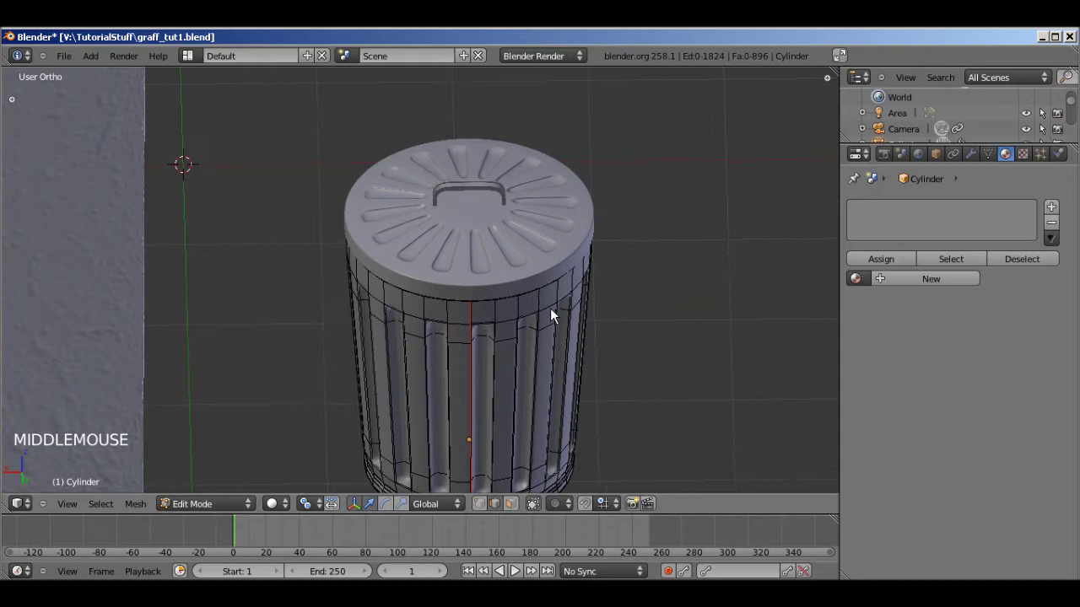
- Select the lid Cylinder.001 in Edit Mode and pick an edge loop on its top
scroll(551, 237, "up", 3)
key("Tab")
right_click(554, 235)
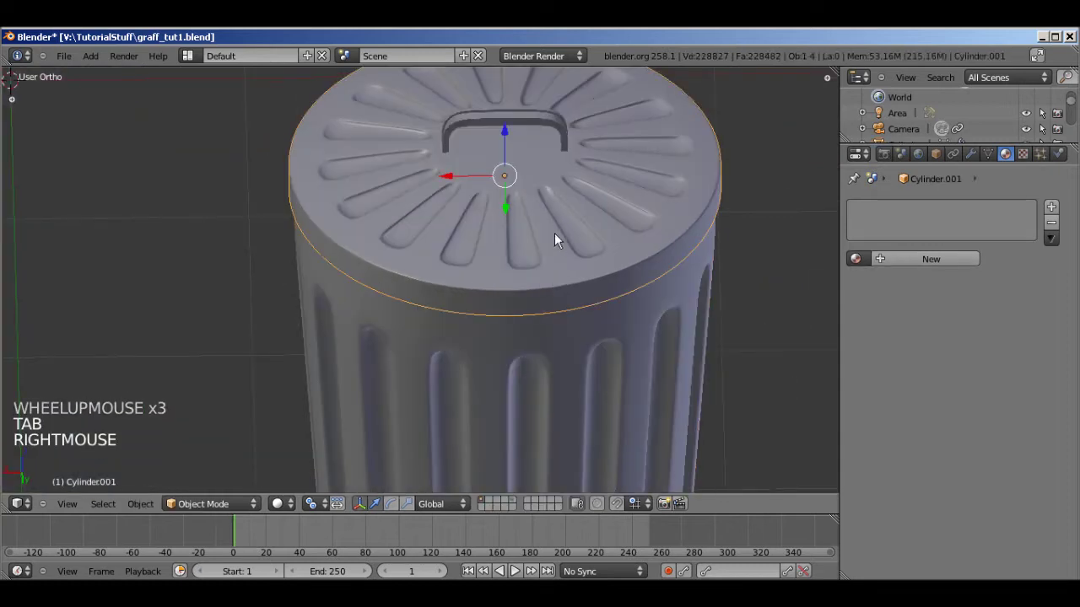
middle_click_drag(555, 234, 470, 276)
key("Tab")
scroll(472, 271, "up", 2)
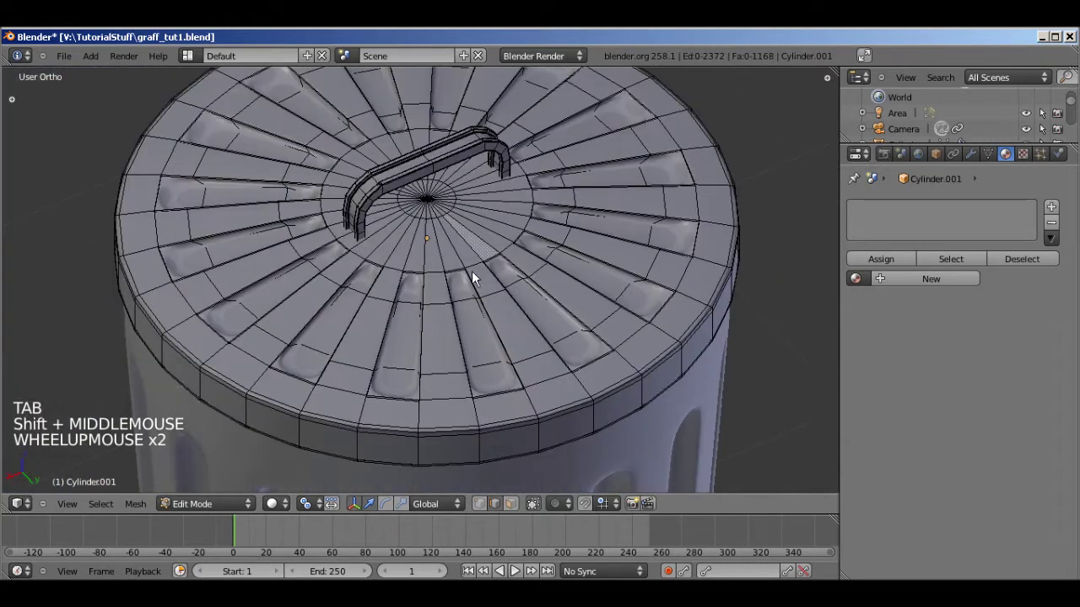
right_click(453, 227, "alt")
right_click(517, 320, "alt+shift")
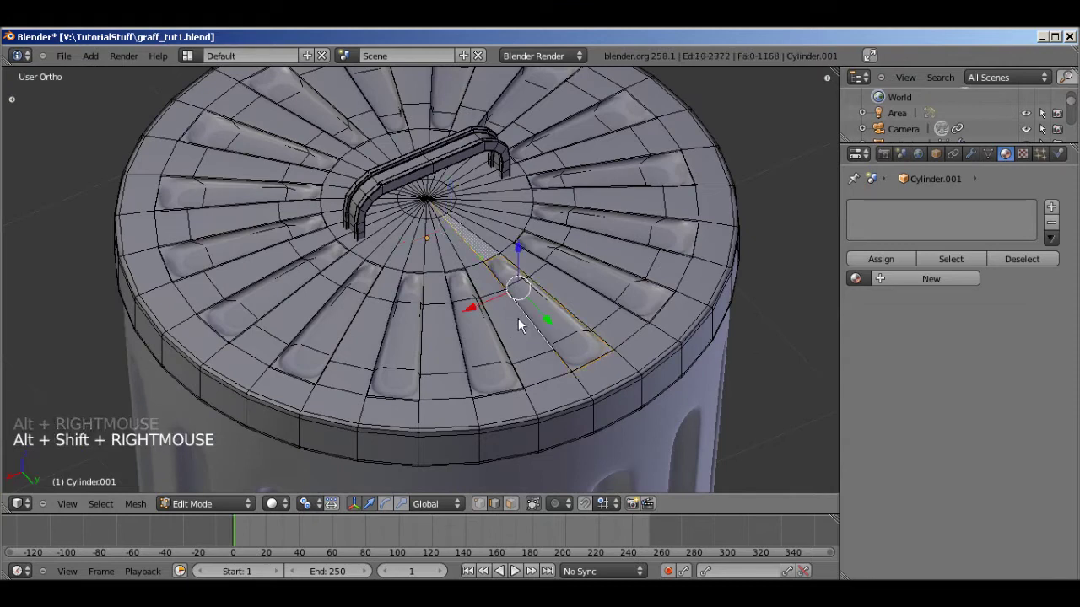
key("ctrl+z")
scroll(532, 320, "up", 4)
- Add the radial top edge and vertical rim edge, and mark them as a seam
right_click(551, 249, "alt+shift")
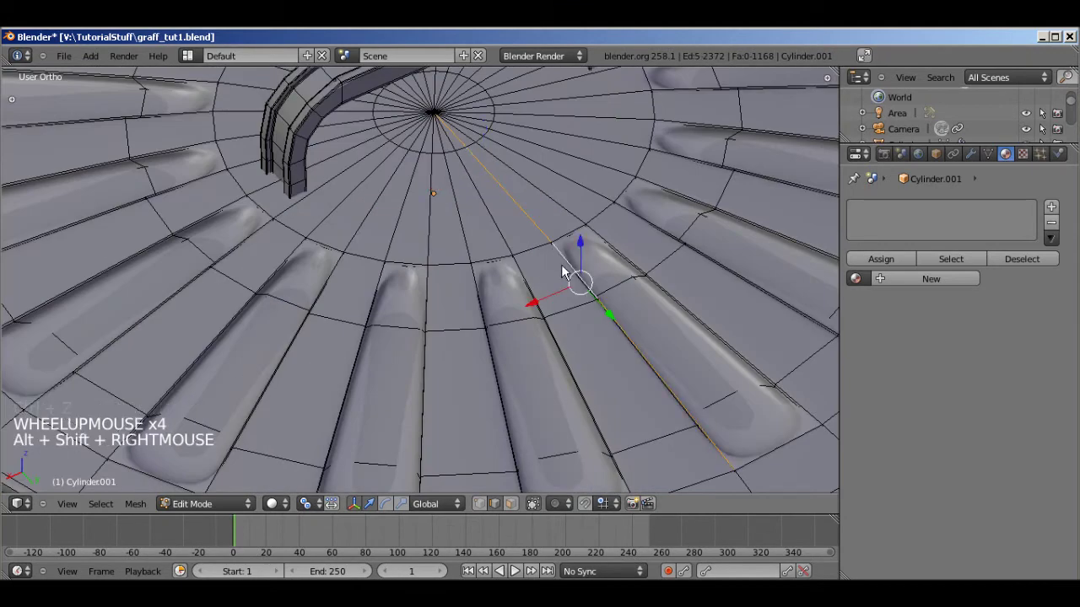
middle_click_drag(514, 439, 500, 183, "shift")
right_click(590, 316, "alt+shift")
scroll(590, 295, "down", 2)
key("z")
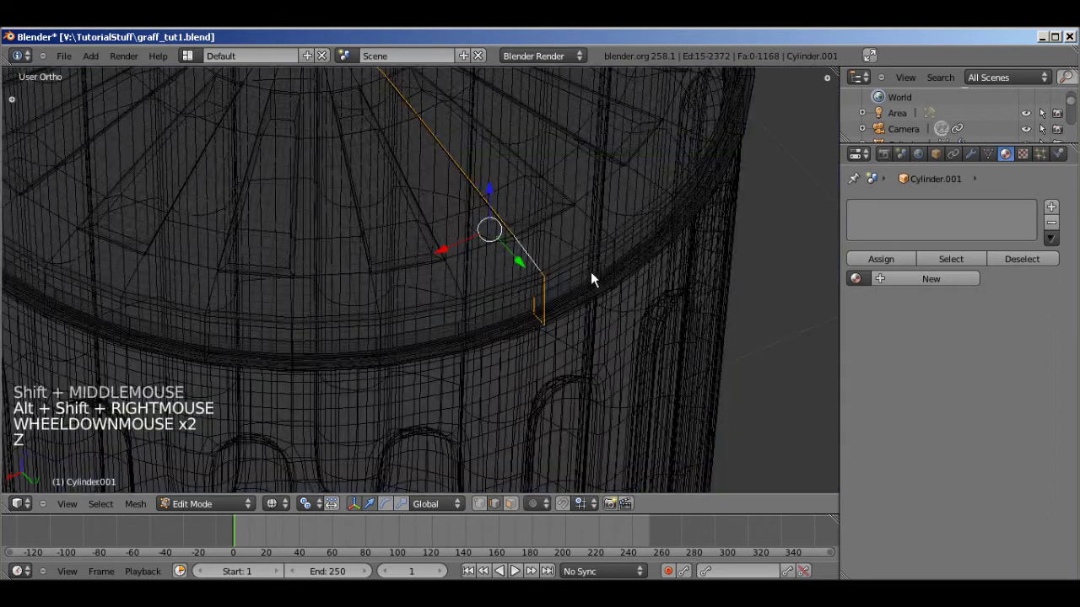
middle_click_drag(591, 277, 320, 178)
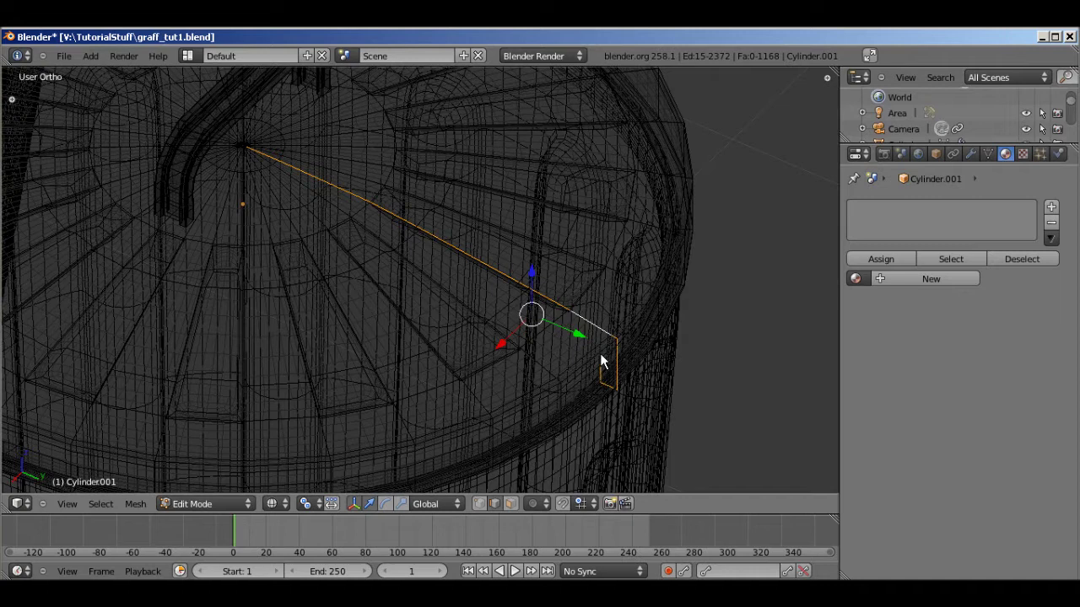
key("z")
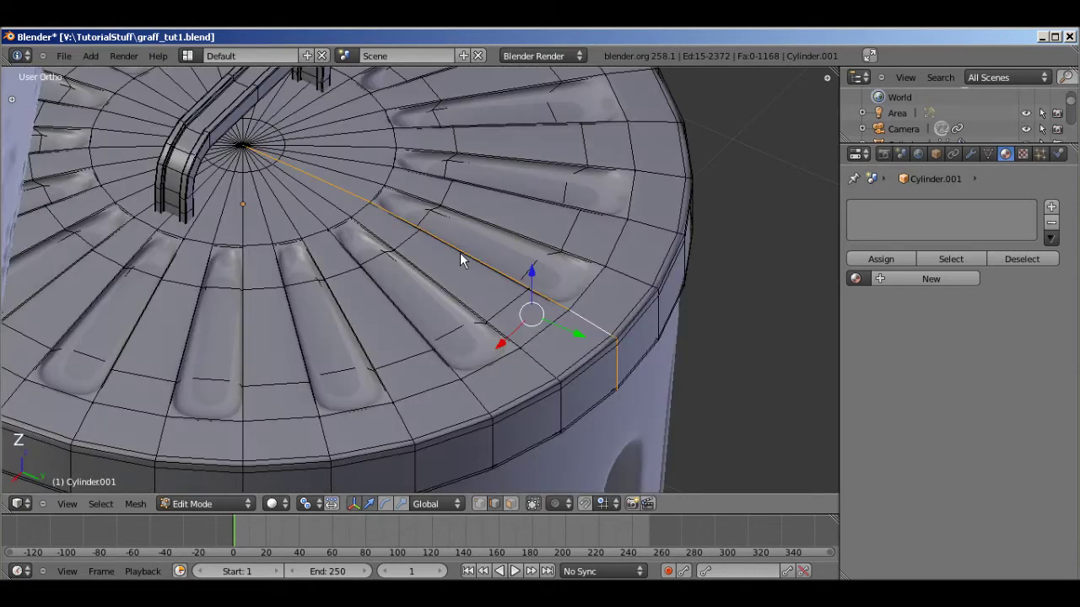
key("ctrl+e")
left_click(460, 257)
- Mark the inner edge loop of the lid's handle arch as a seam
key("a")
middle_click_drag(460, 257, 523, 315)
right_click(411, 295)
scroll(351, 249, "up", 5)
scroll(524, 314, "up", 4)
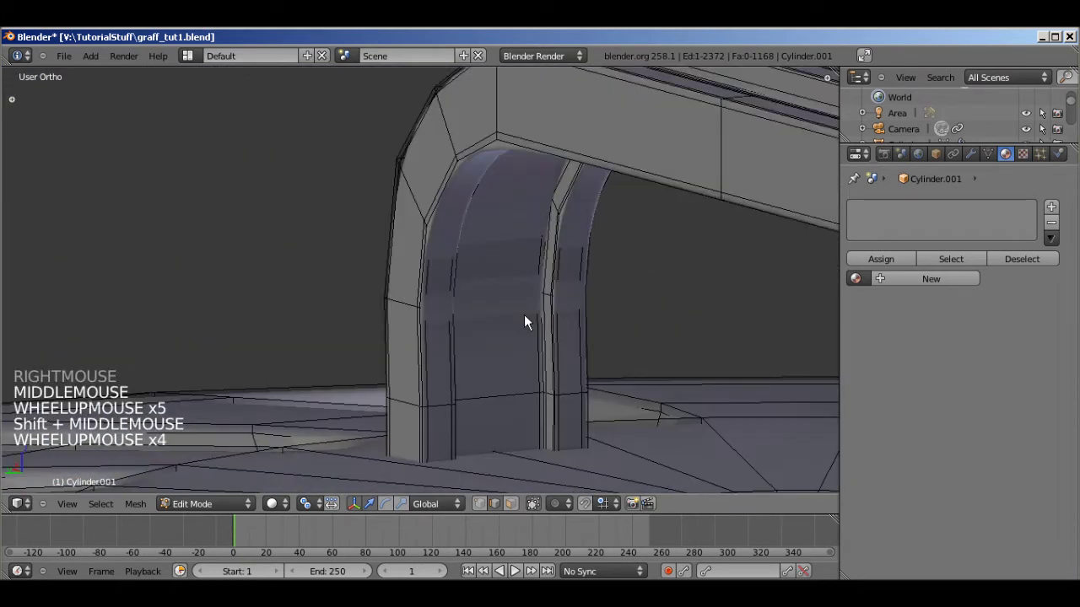
right_click(484, 148, "alt")
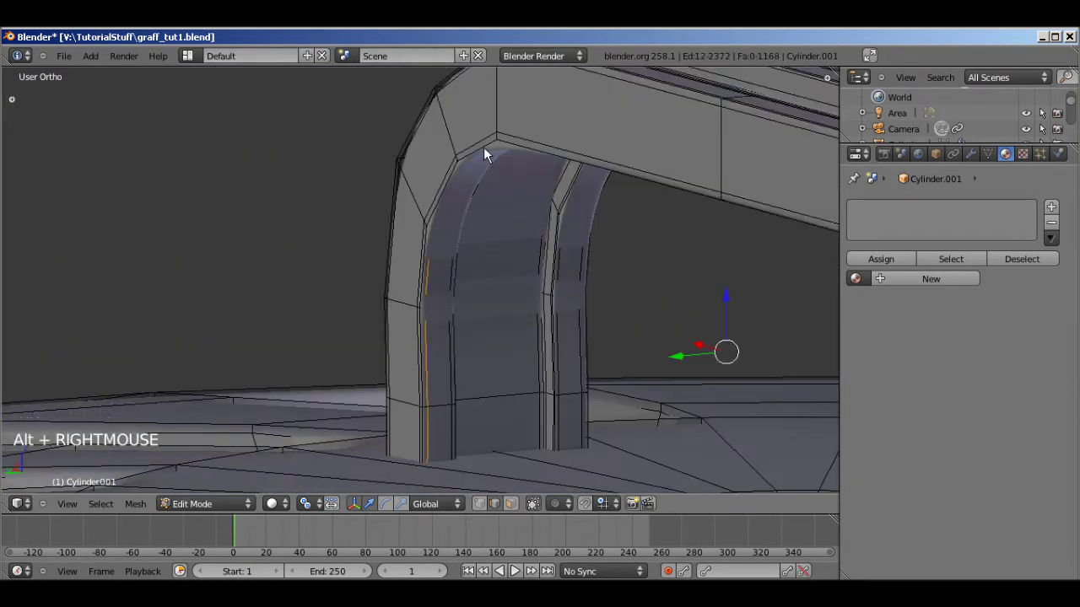
right_click(490, 144, "alt")
right_click(489, 147, "alt")
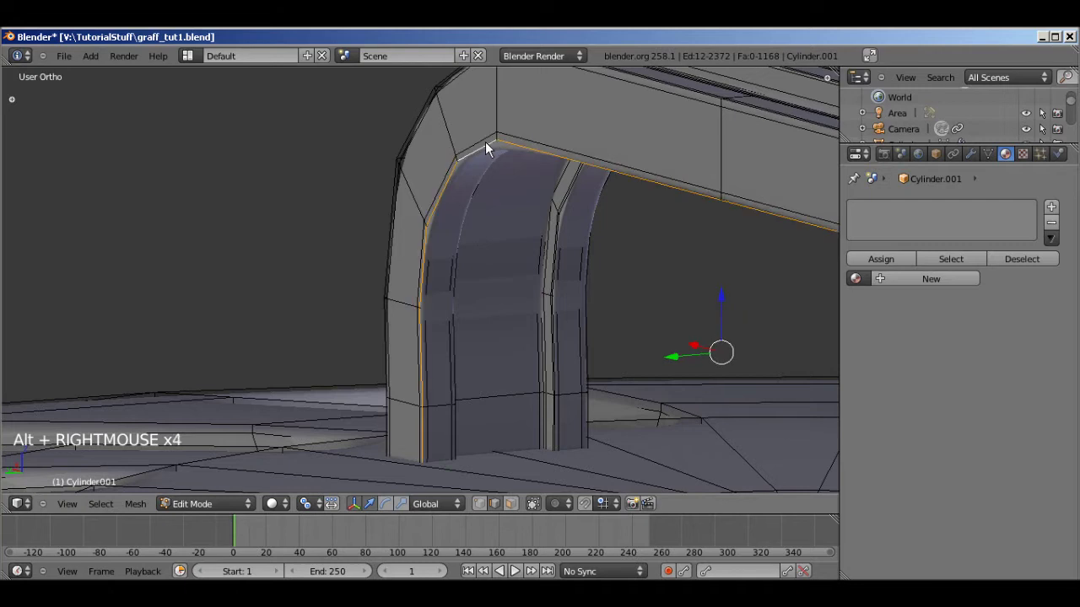
key("ctrl+e")
left_click(512, 183)
- Deselect all, view the whole can, and return the lid to Object Mode in solid shading
key("a")
scroll(515, 187, "down", 6)
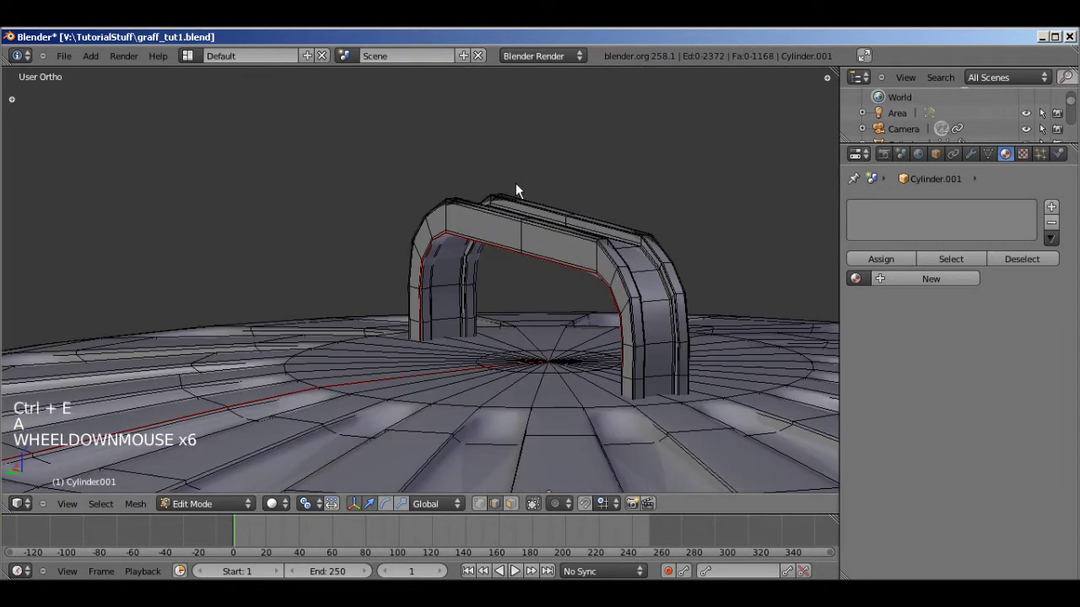
key("z")
scroll(522, 196, "down", 3)
scroll(523, 197, "down", 1)
middle_click_drag(523, 198, 422, 304)
scroll(614, 304, "down", 5)
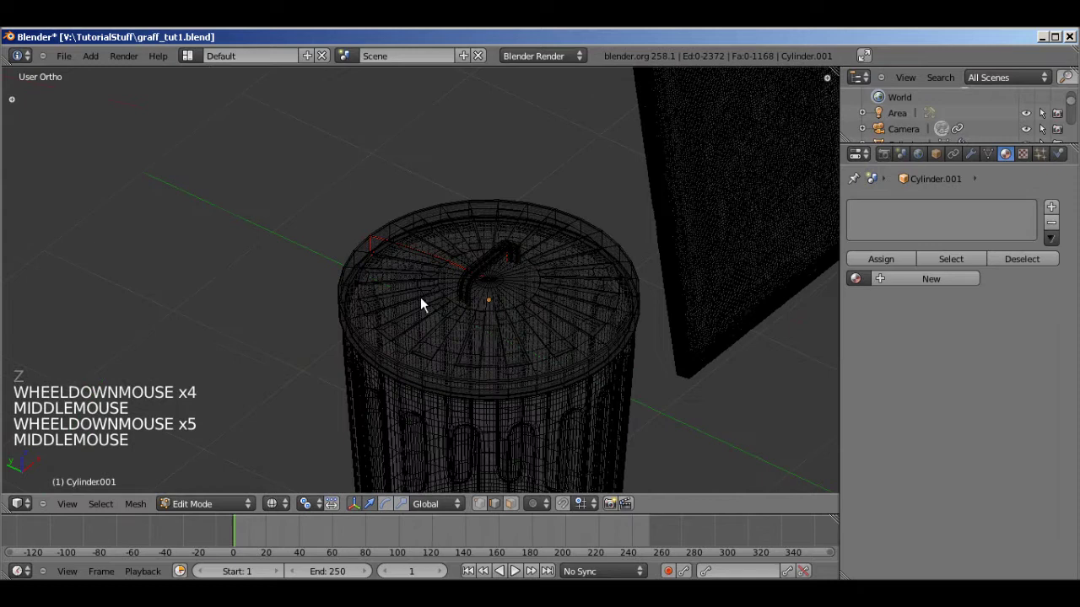
scroll(505, 308, "down", 4)
mouse_move(633, 367)
middle_mouse_down("shift")
mouse_move(505, 307)
mouse_move(456, 296)
mouse_move(475, 308)
mouse_move(462, 324)
mouse_move(419, 314)
middle_mouse_up("shift")
key("Tab")
key("z")
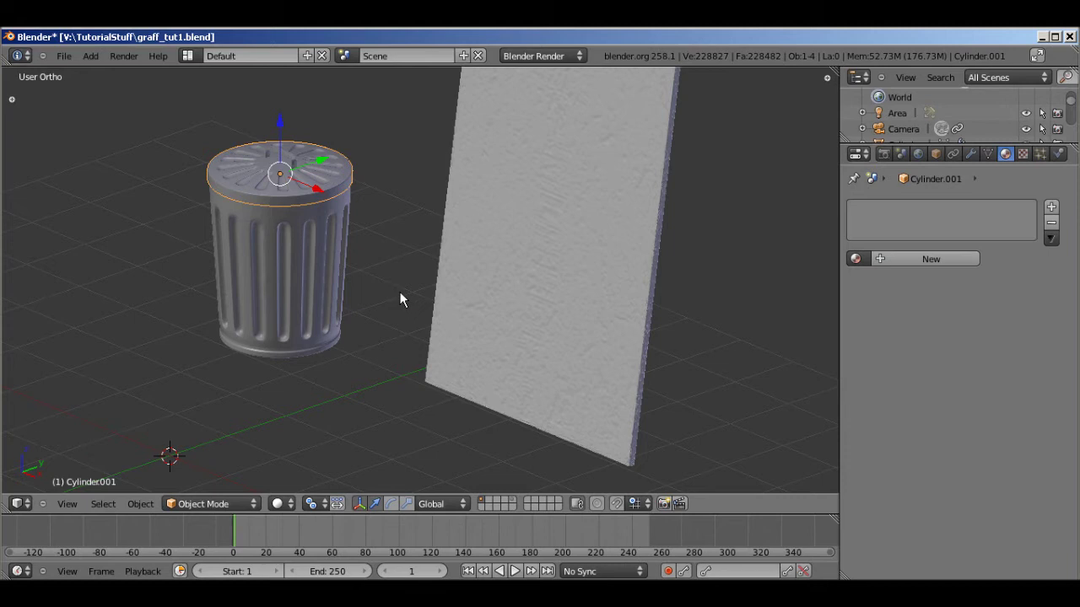
- Save graff_tut1.blend, overwriting the existing file
key("ctrl+s")
left_click(400, 291)
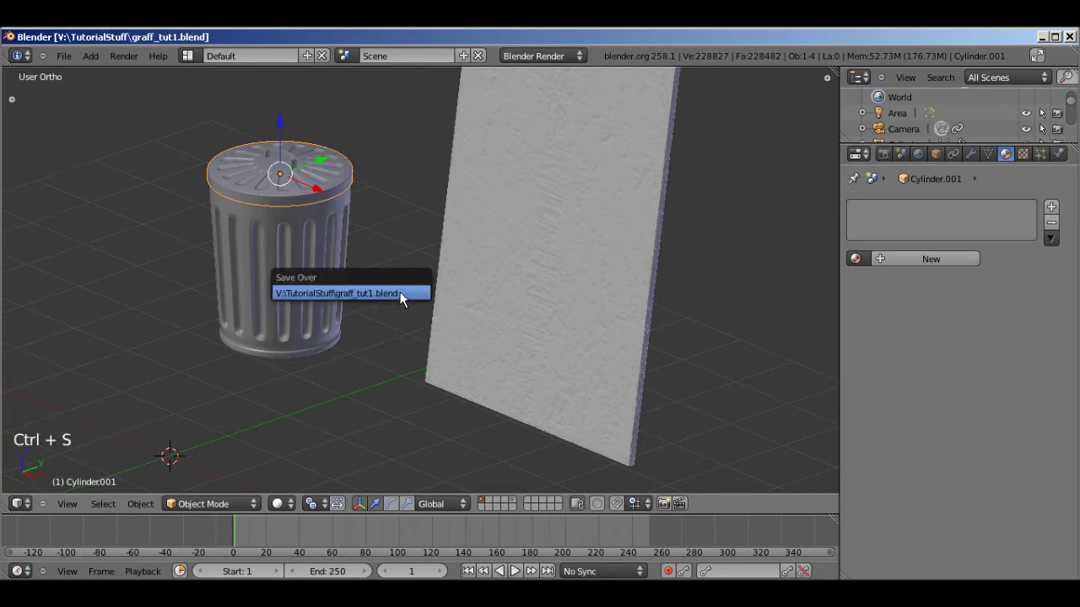
middle_click_drag(355, 293, 379, 325)
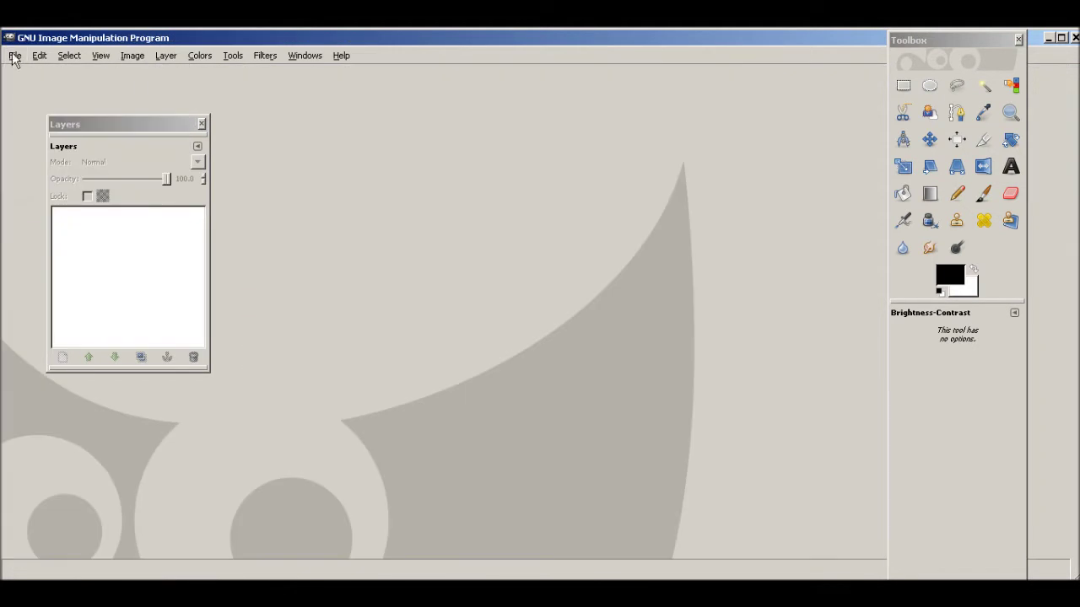
- Open the 2240x1680 MetalGalvanized0013_L.jpg texture from the Open Image dialog
left_click(15, 55)
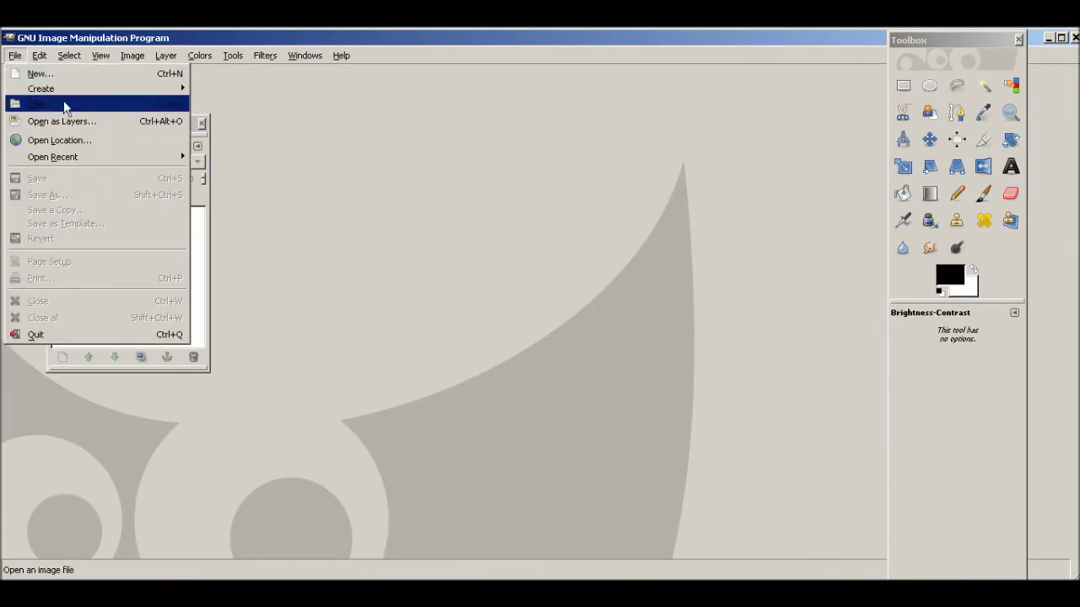
left_click(124, 106)
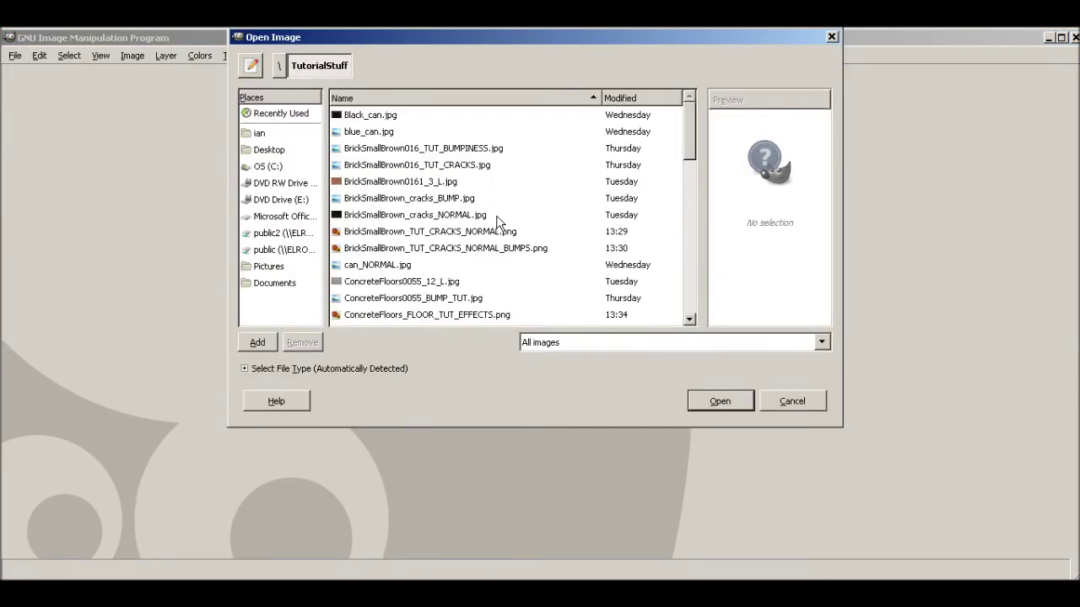
scroll(498, 221, "down", 2)
left_click(498, 221)
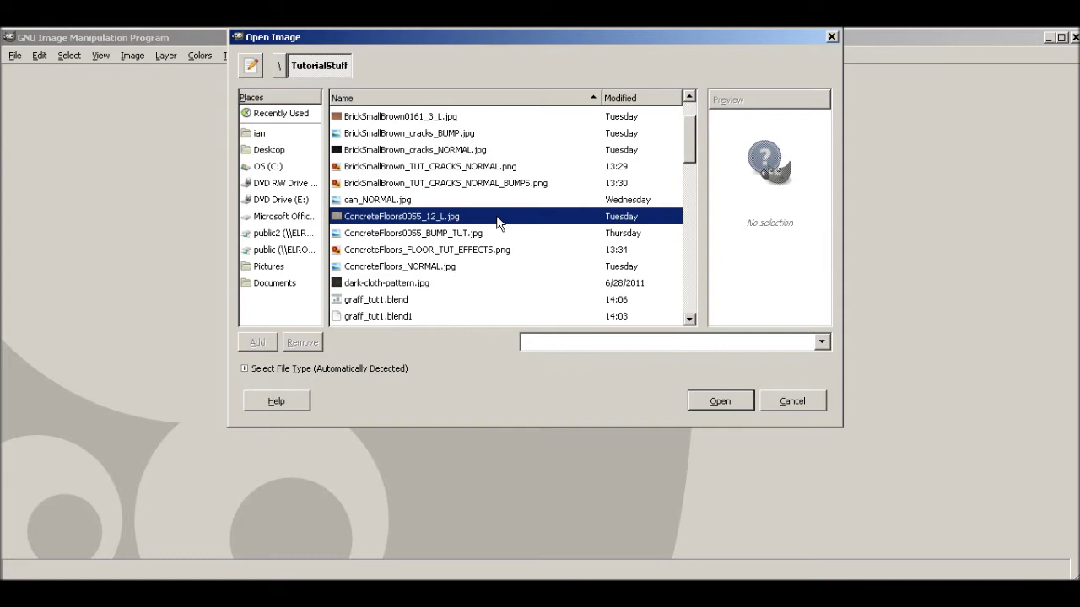
scroll(582, 221, "up", 2)
scroll(591, 218, "down", 8)
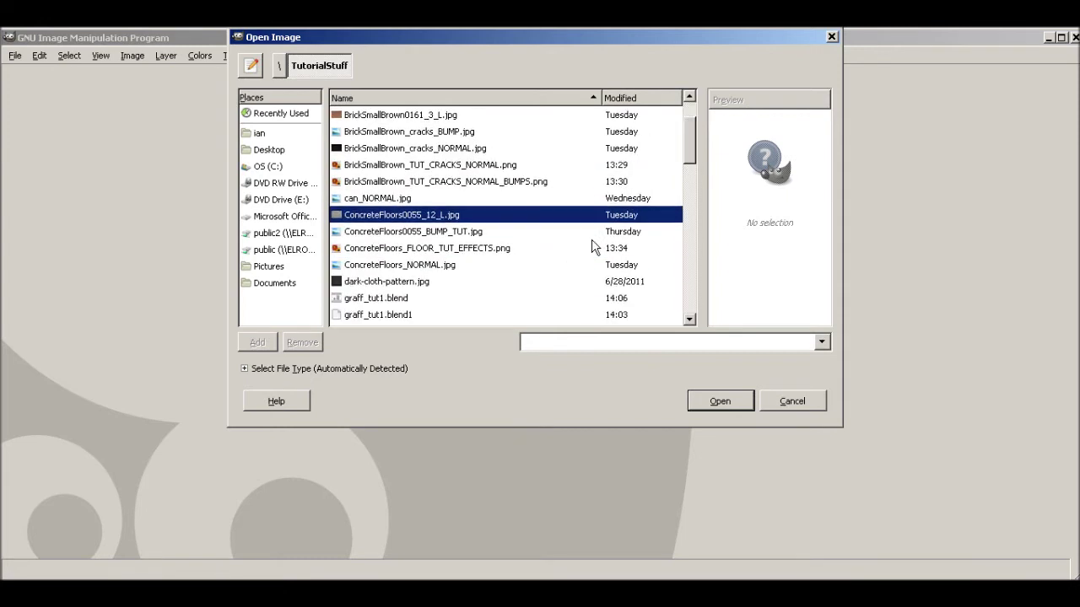
left_click(443, 298)
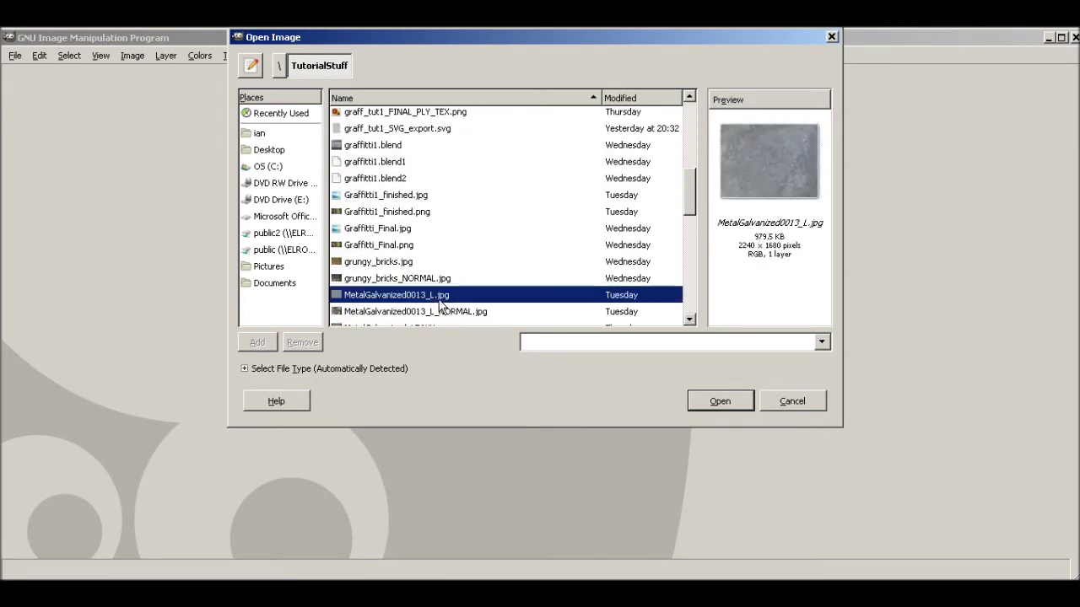
left_click(712, 400)
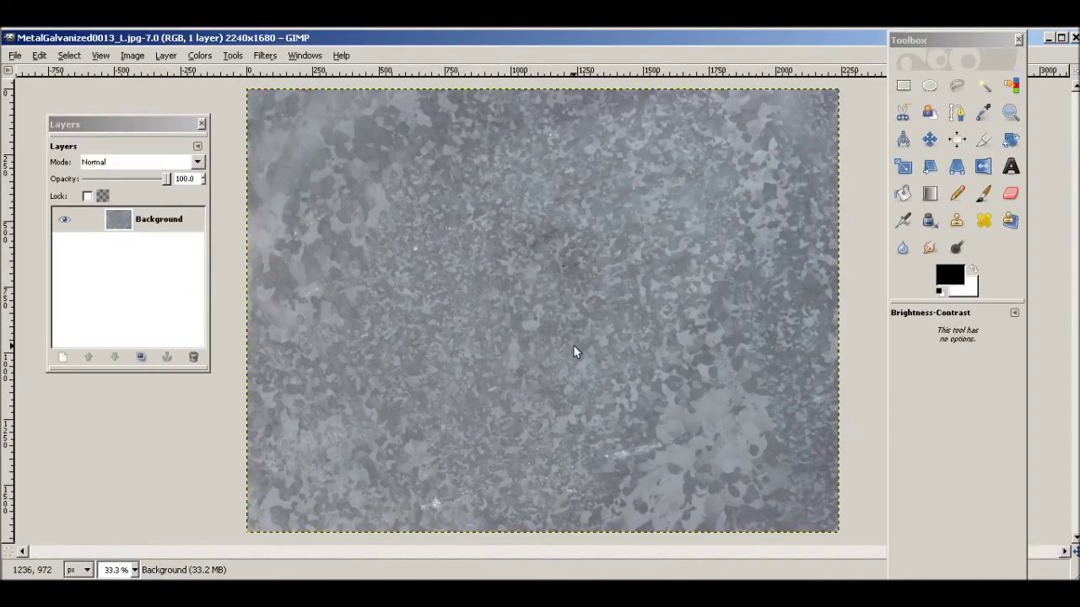
mouse_move(602, 288)
middle_mouse_down()
mouse_move(571, 323)
mouse_move(622, 285)
middle_mouse_up()
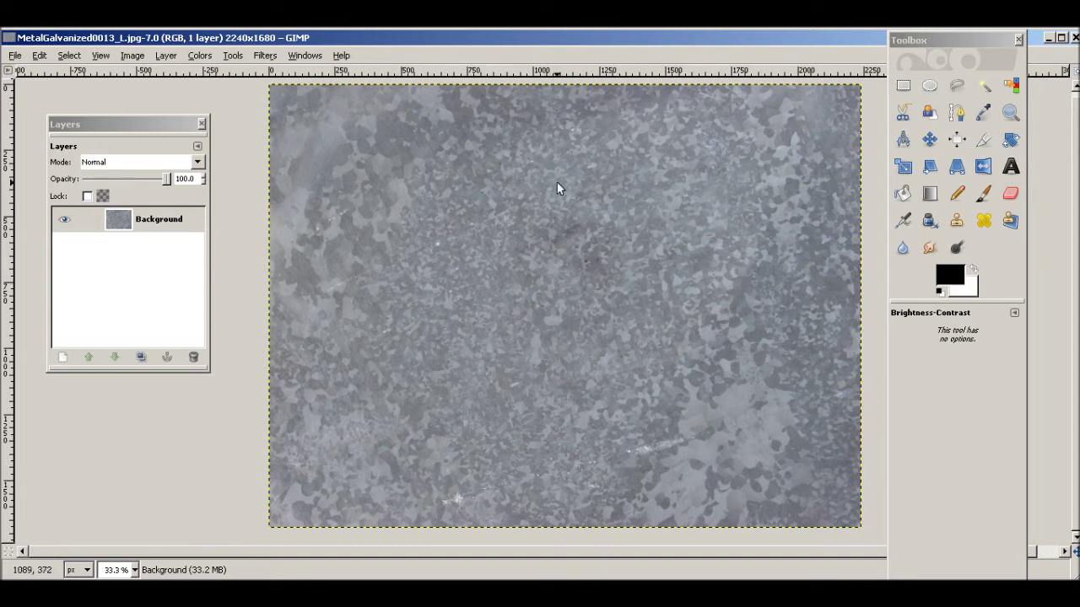
- Load RustLeak0004_L.jpg into the galvanized image as a new layer
left_click(16, 56)
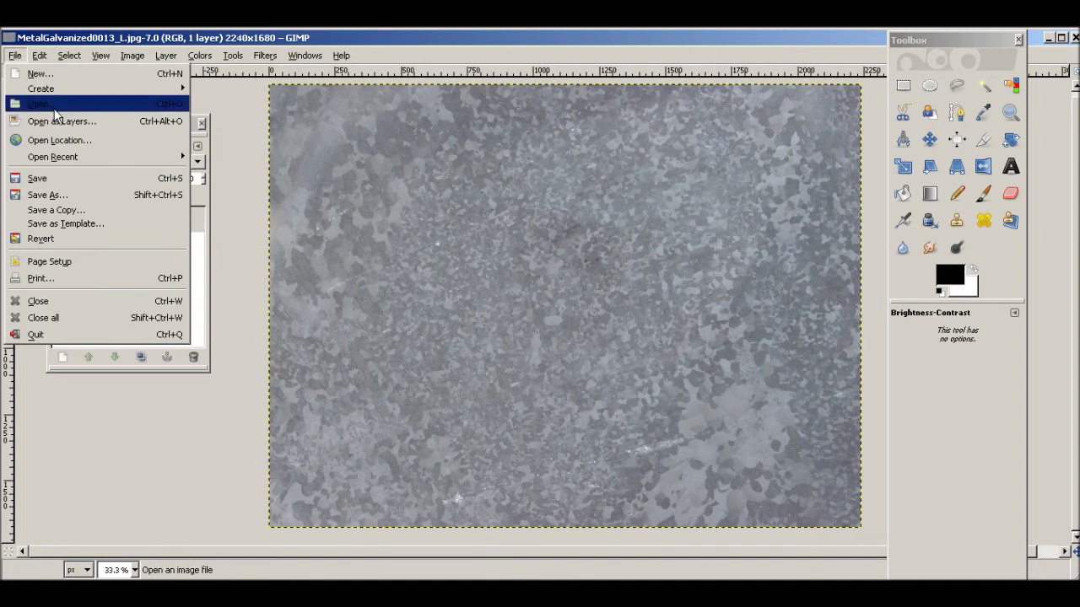
left_click(46, 104)
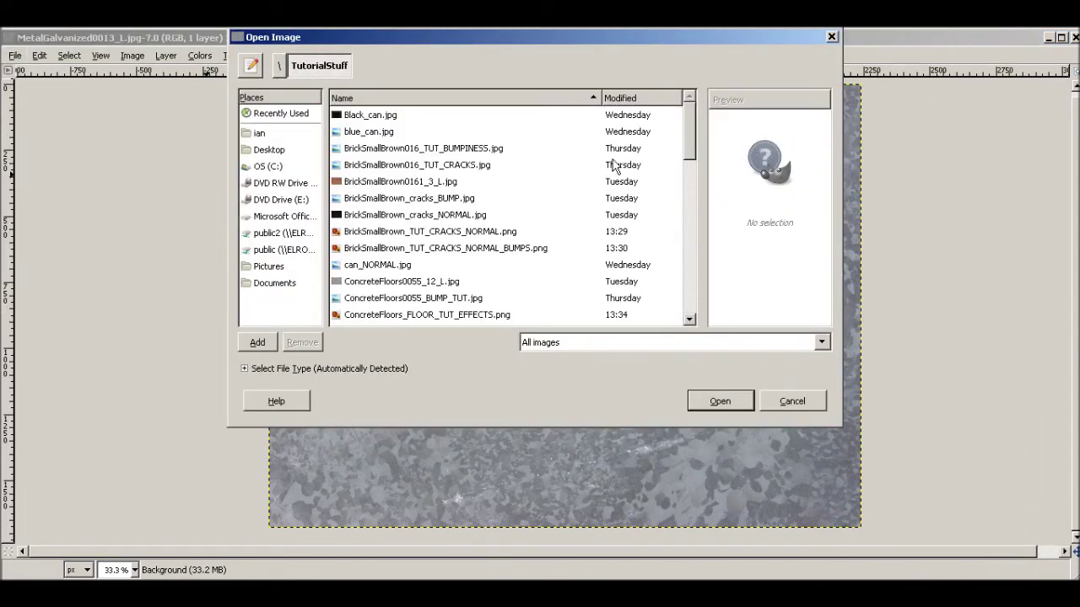
left_click(685, 123)
left_click_drag(692, 147, 709, 321)
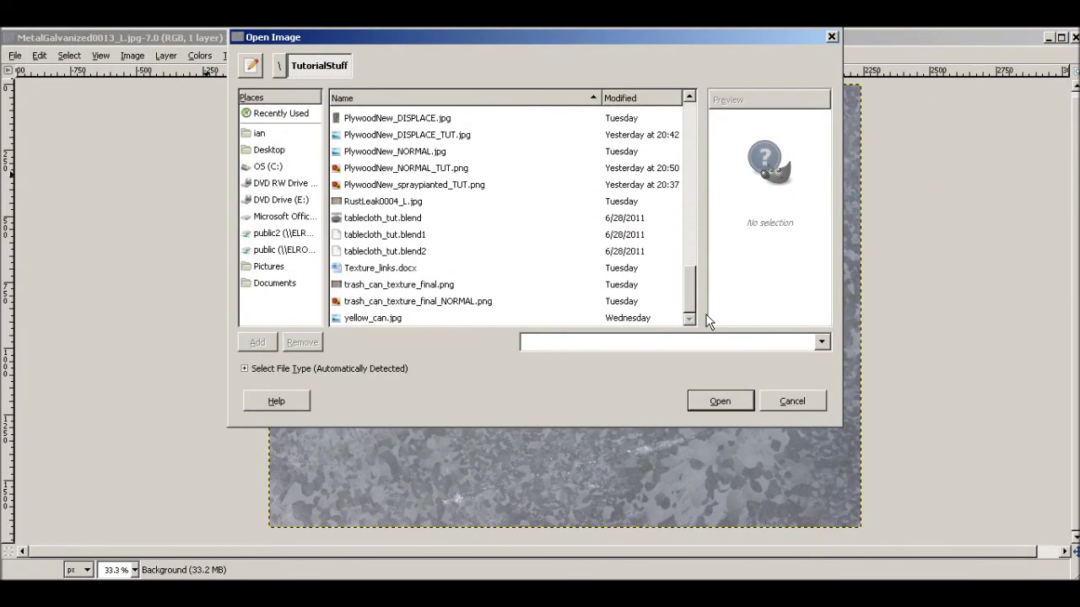
left_click(396, 201)
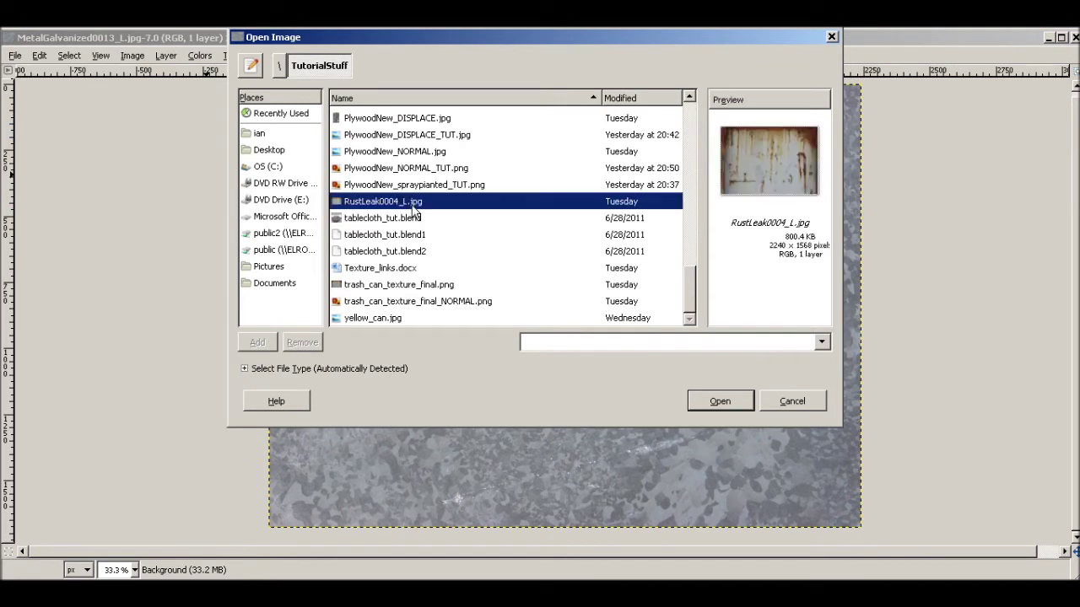
left_click(720, 402)
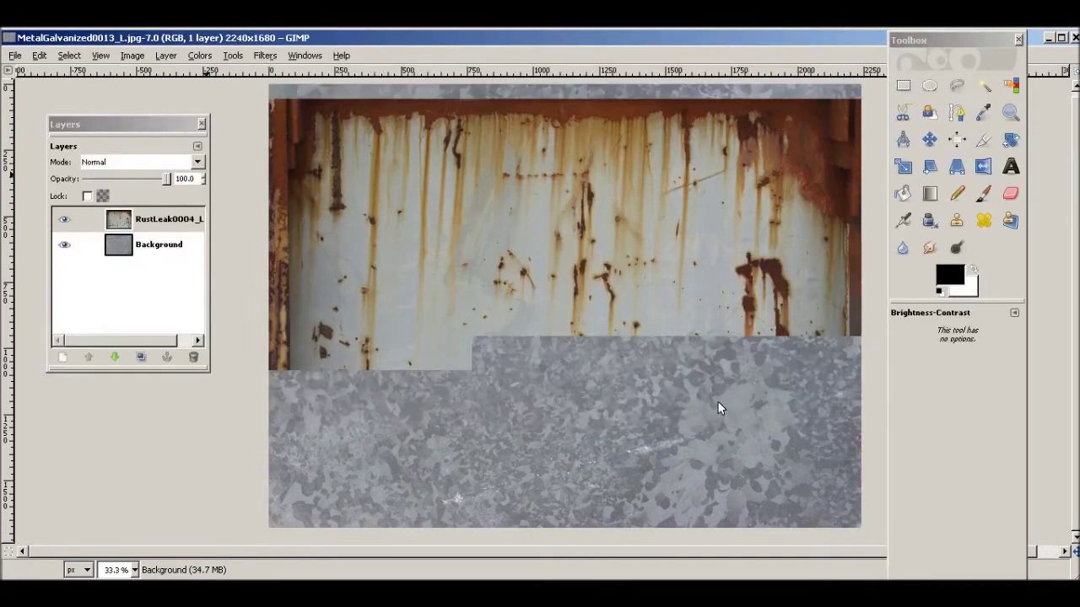
- Reorder the layers so the RustLeak0004_L layer sits above Background
left_click(168, 245)
left_click(100, 360)
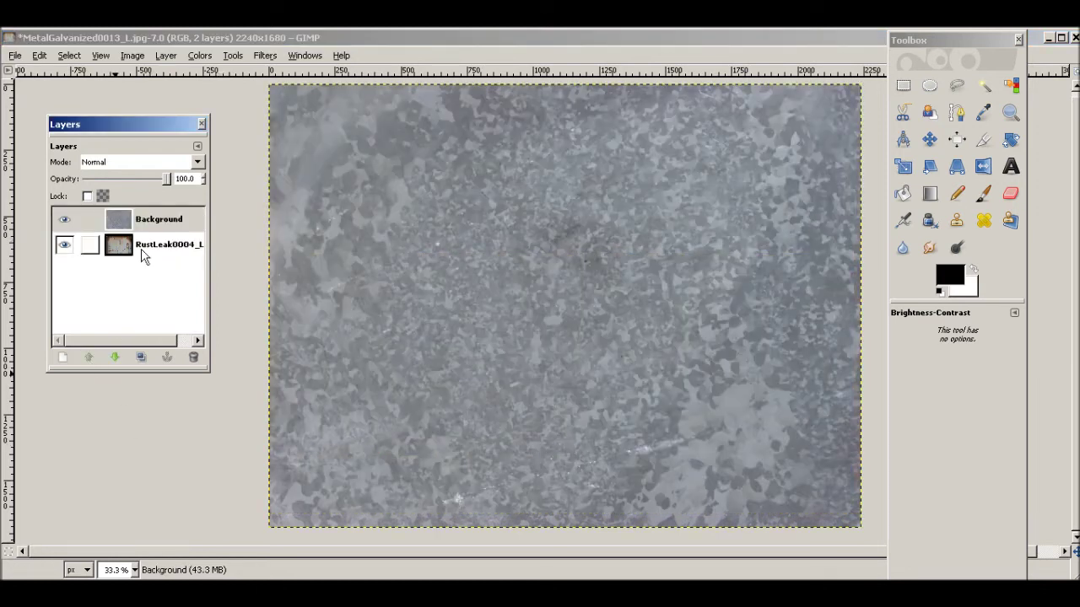
left_click(164, 219)
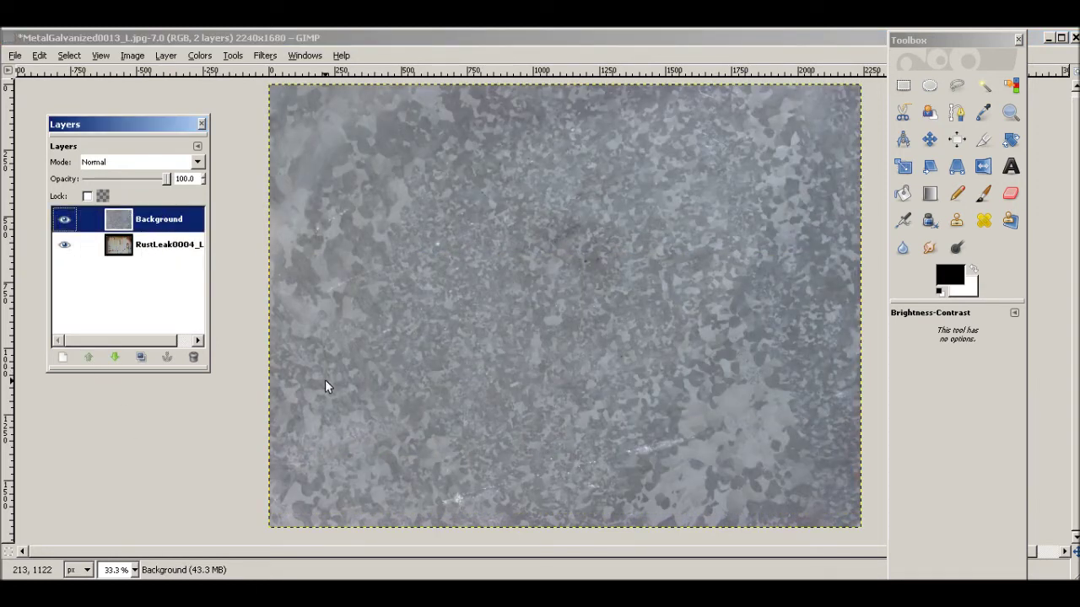
left_click(161, 253)
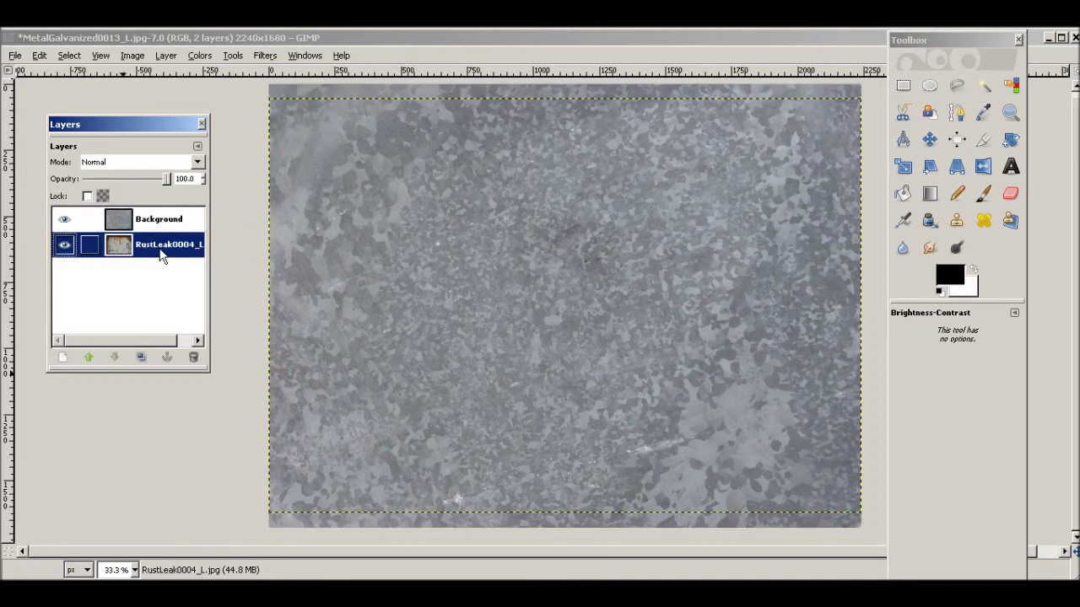
left_click(87, 357)
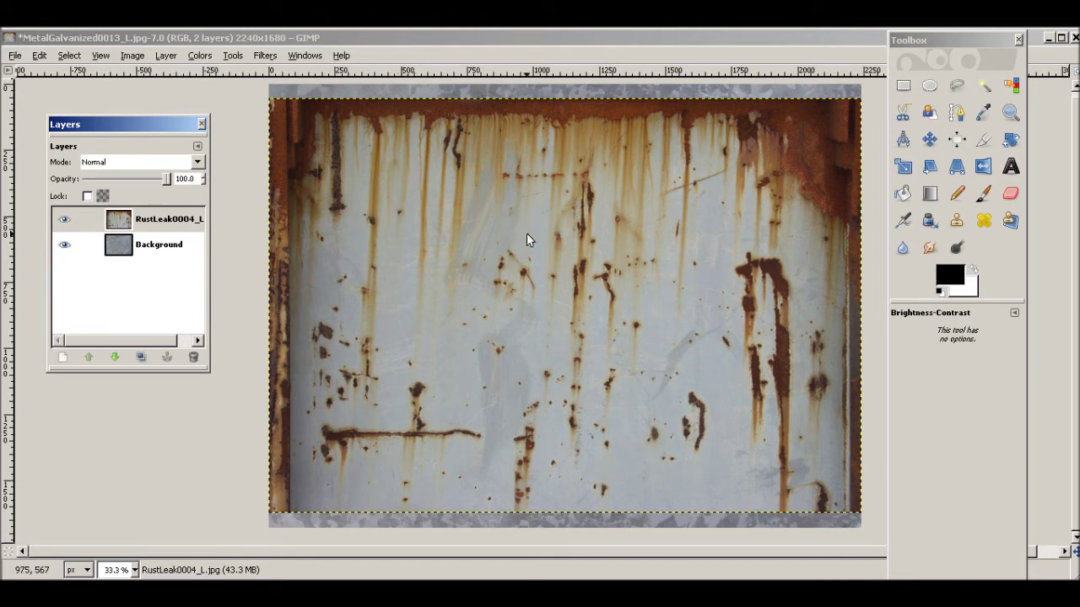
- Scale the rust layer with the chain unlinked, setting Height to 1680 for 2240 × 1680
left_click(186, 221)
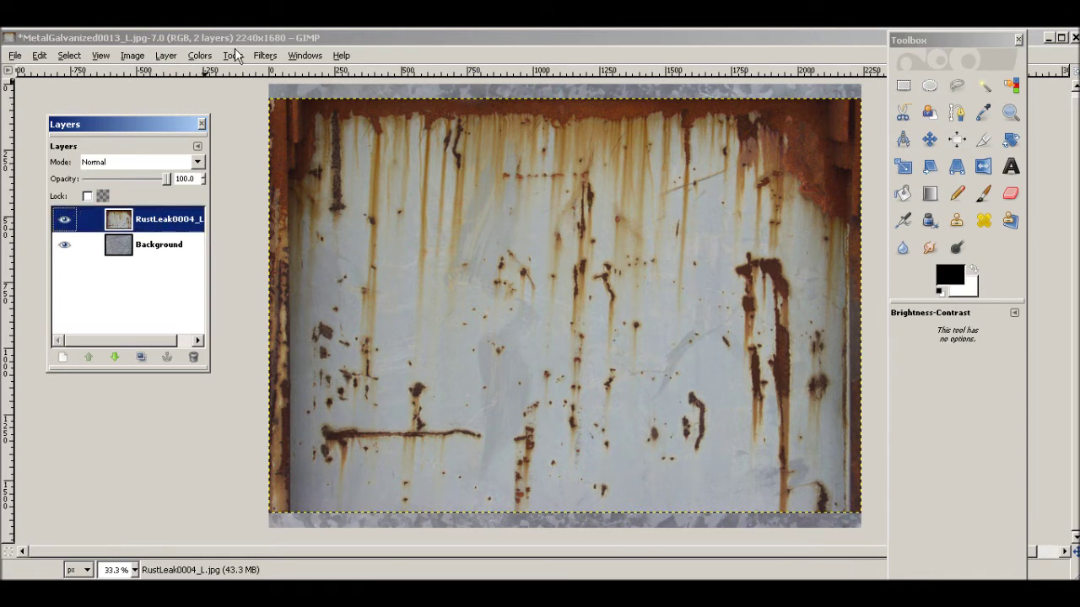
left_click(165, 55)
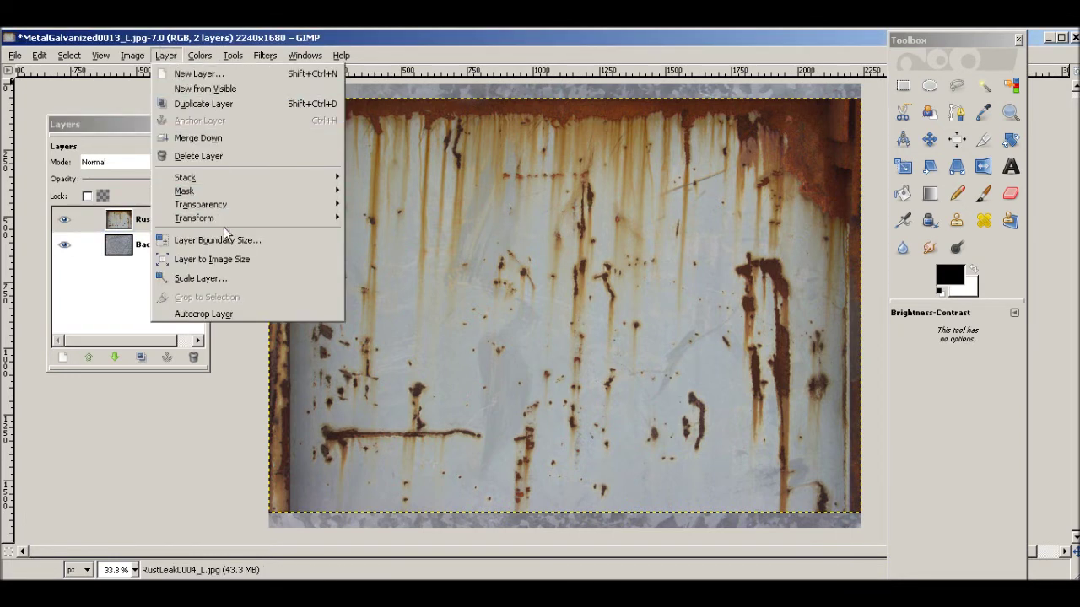
left_click(226, 278)
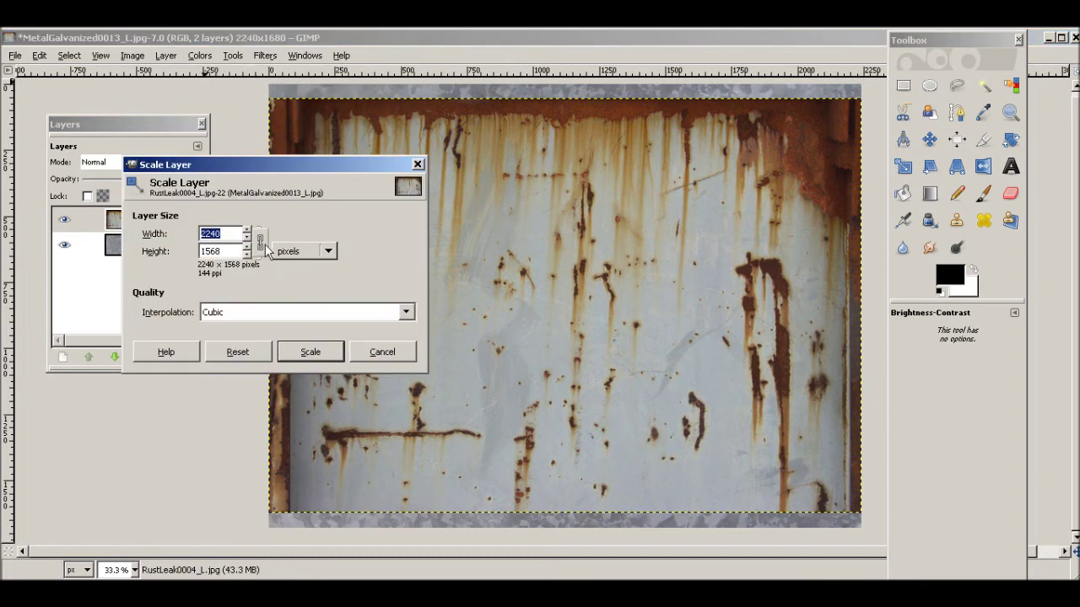
left_click(259, 240)
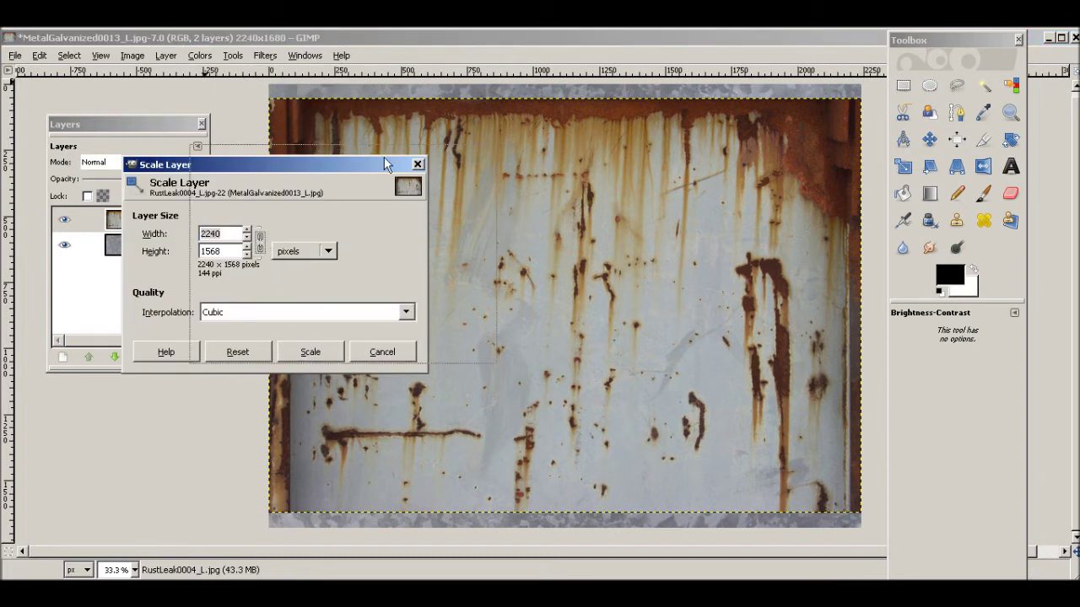
left_click_drag(314, 168, 505, 140)
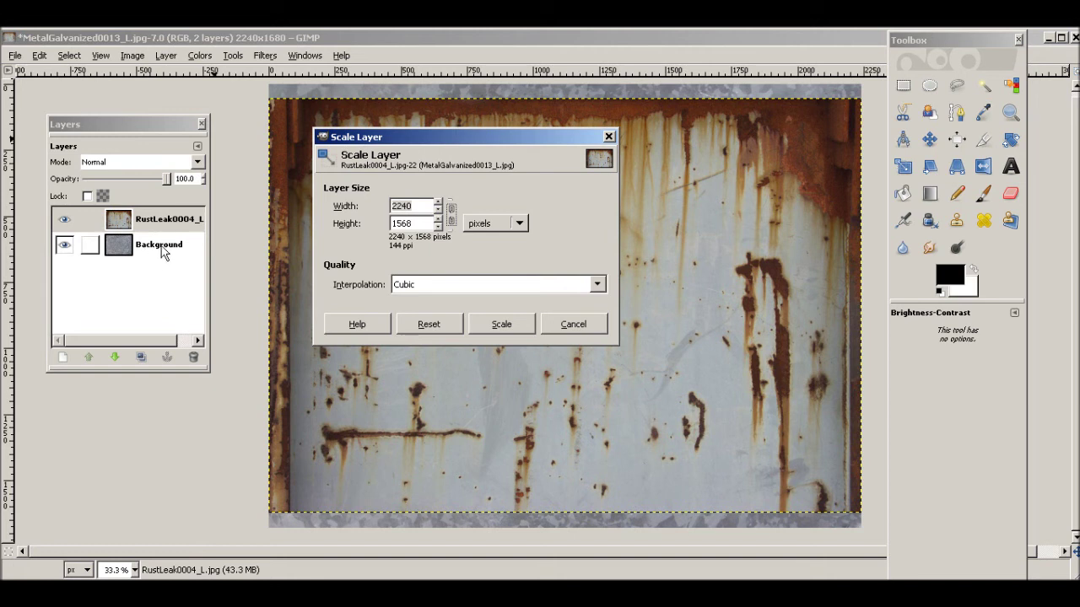
double_click(425, 222)
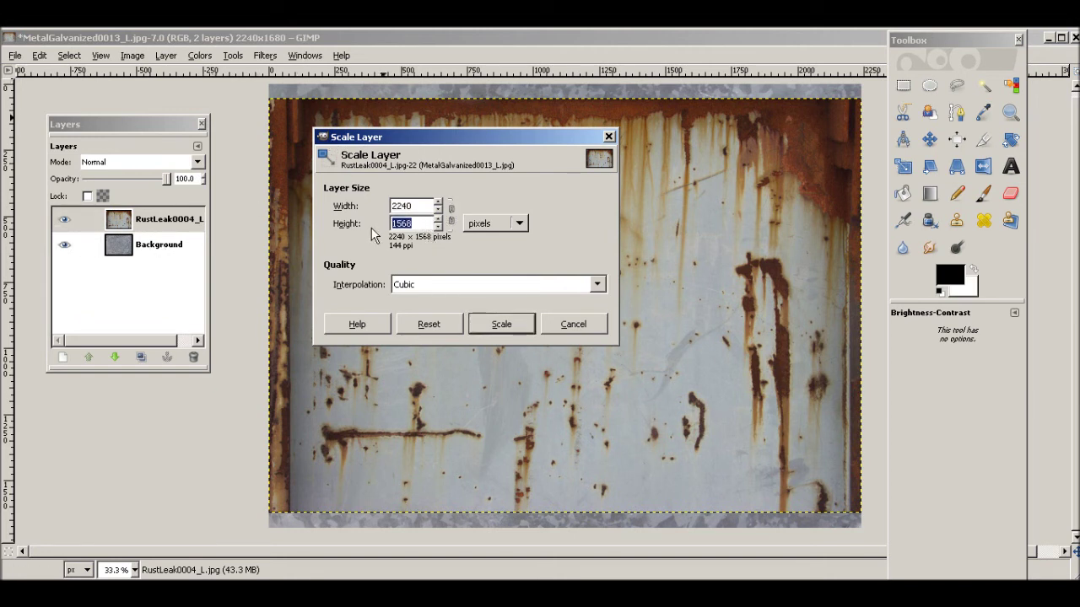
type("1680")
left_click(513, 324)
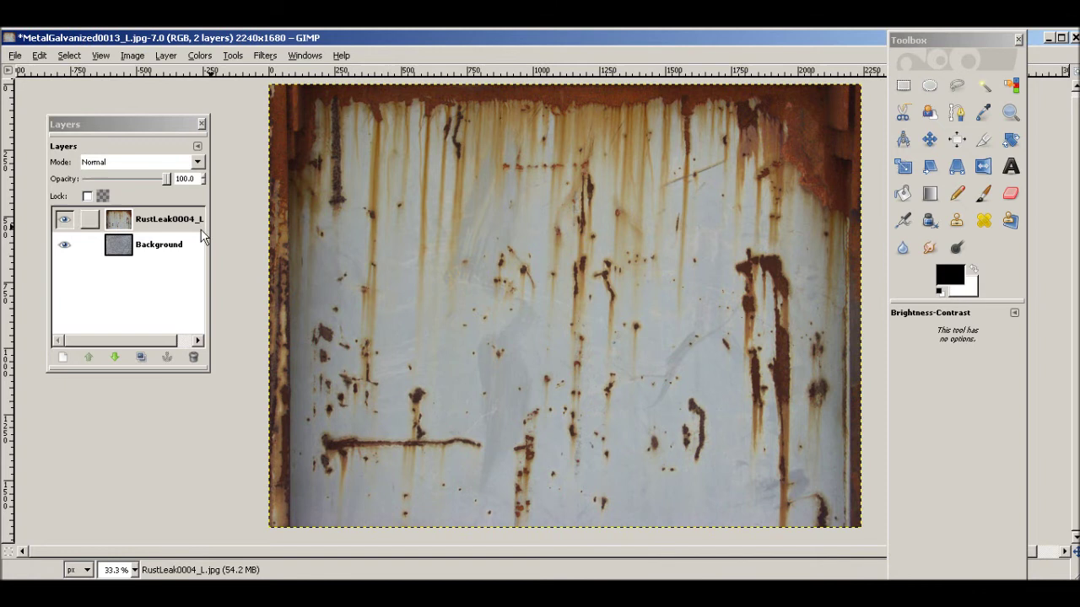
left_click(177, 221)
- Add an inverted grayscale-copy layer mask to the RustLeak0004_L layer and select the mask
right_click(148, 224)
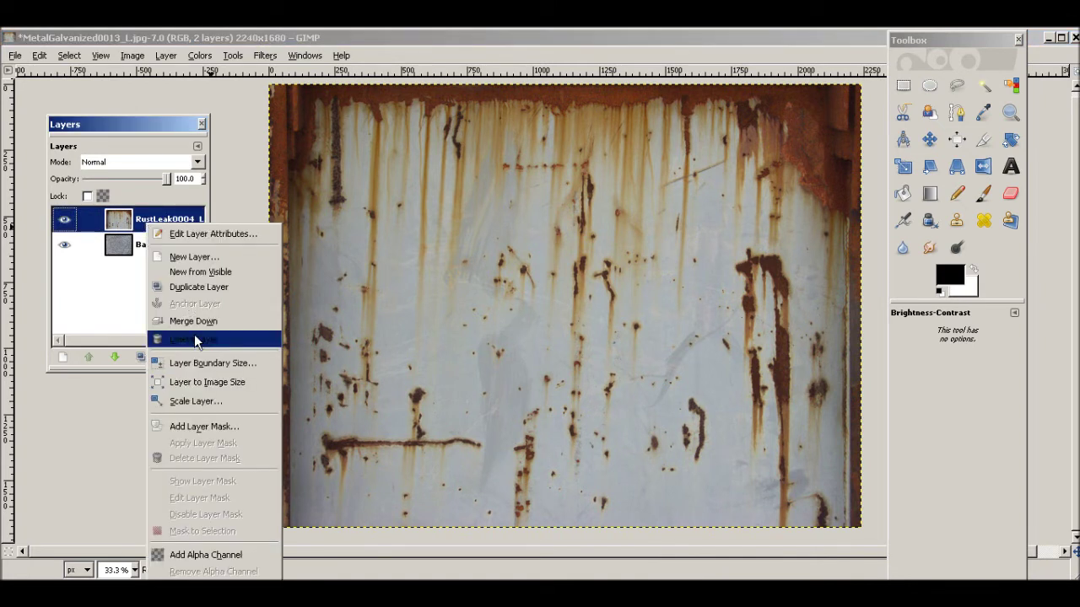
left_click(211, 430)
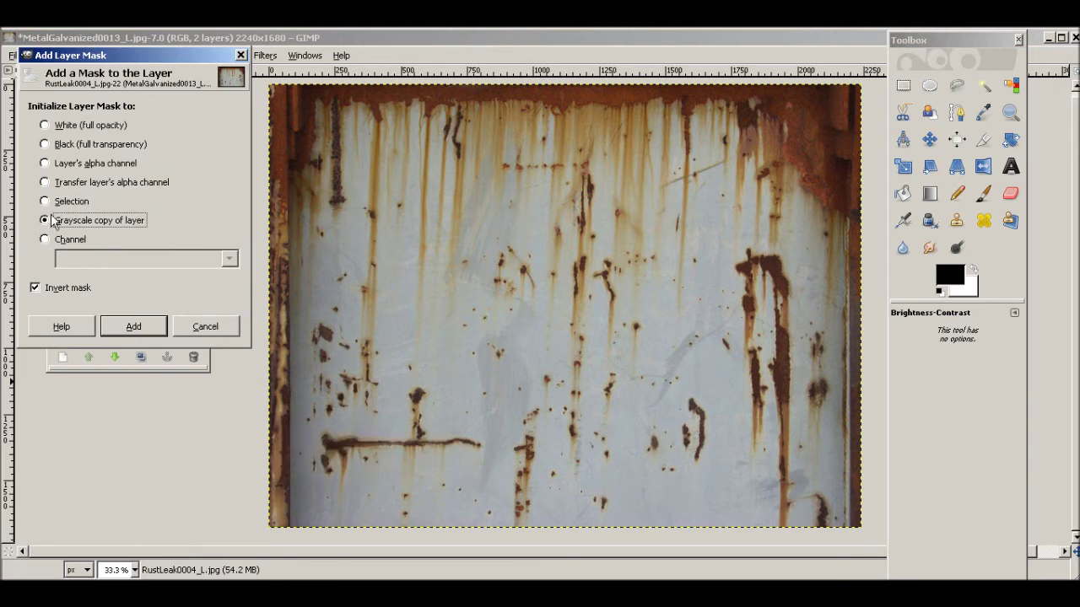
left_click(143, 335)
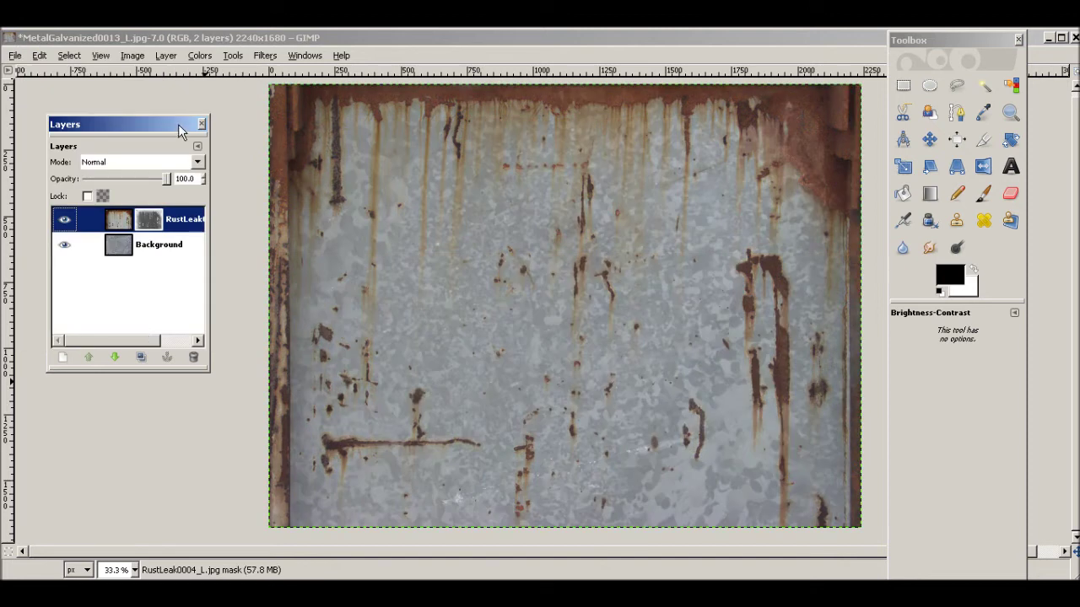
left_click(157, 224)
left_click(117, 222)
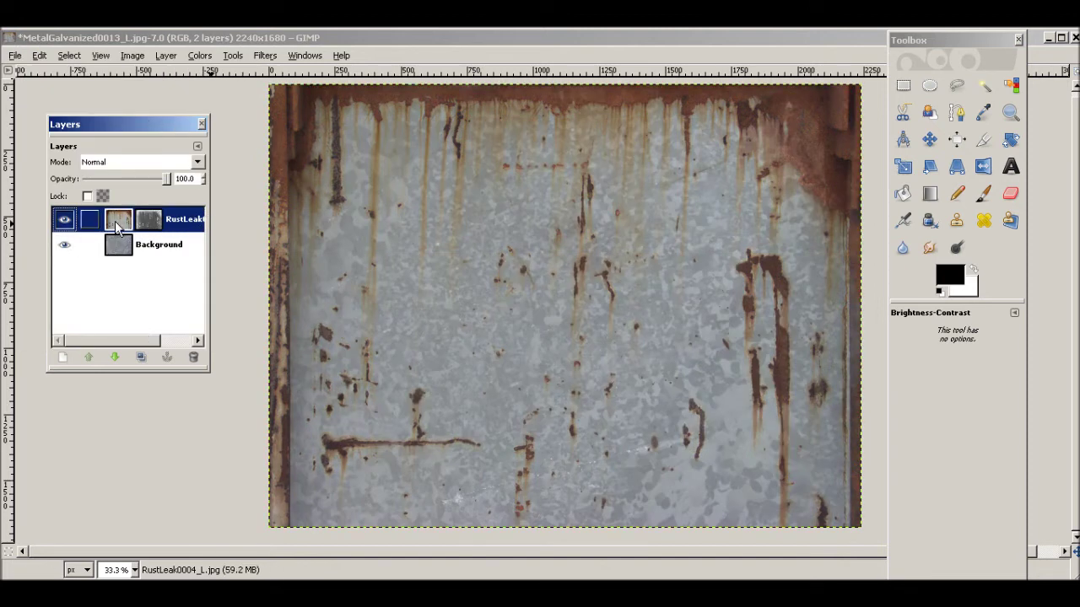
left_click(149, 221)
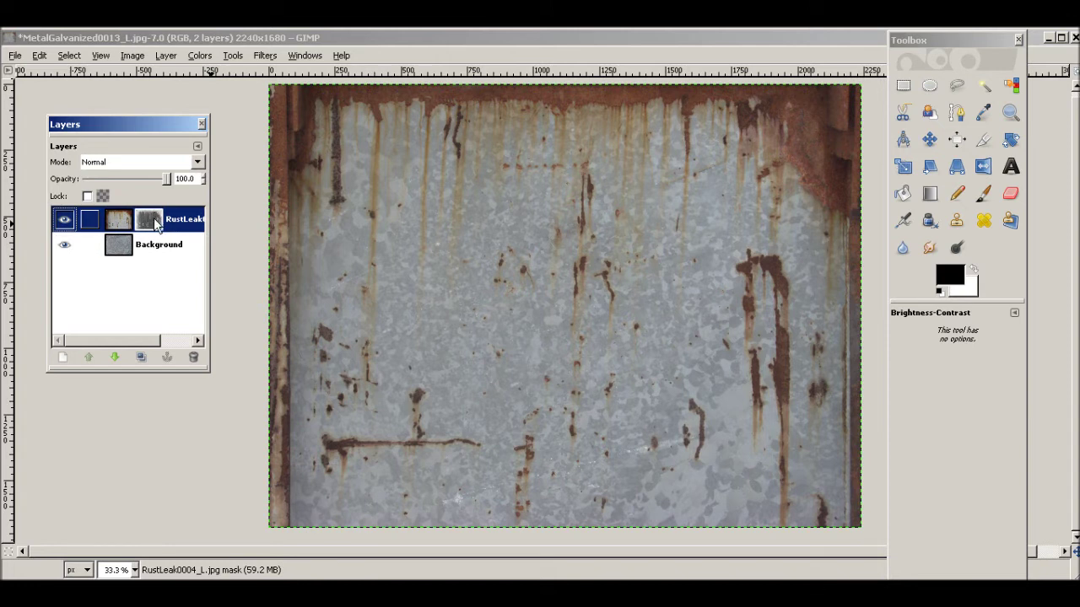
right_click(156, 218)
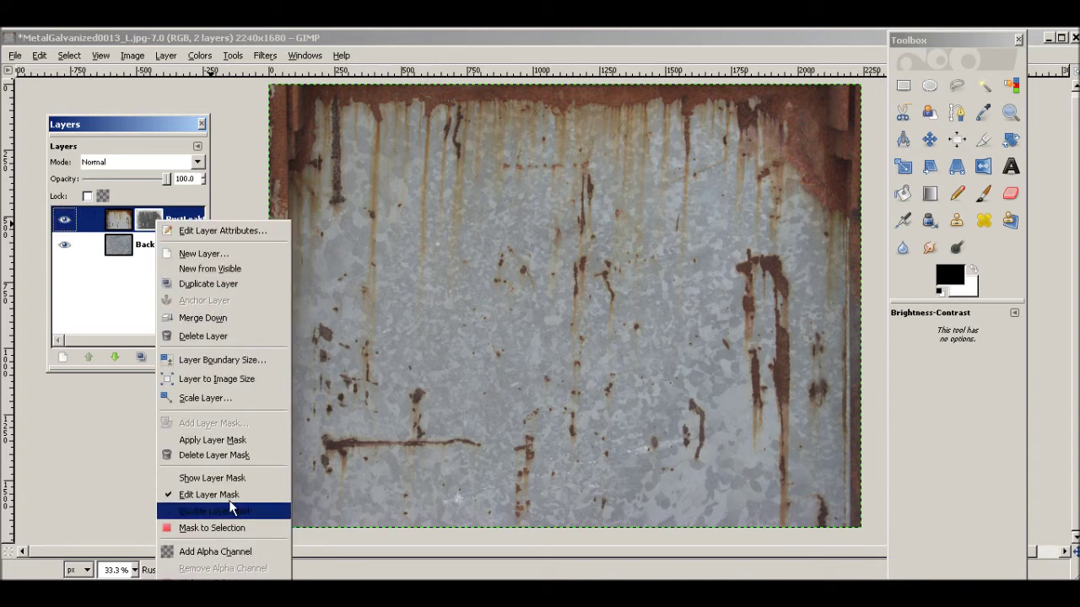
- Boost the rust layer mask to contrast 127 and brightness -46
key("Escape")
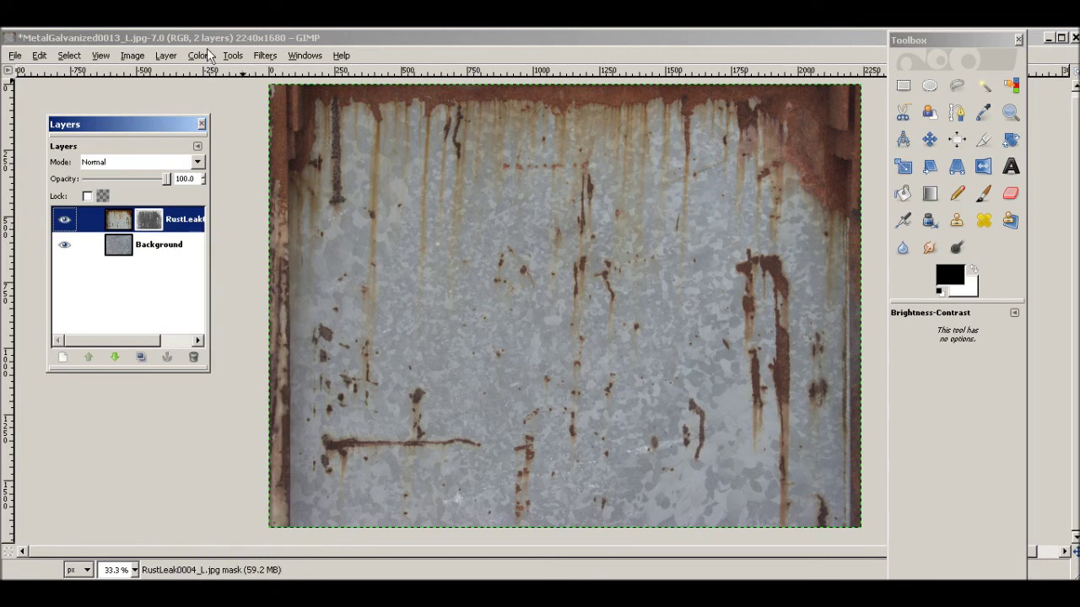
left_click(201, 55)
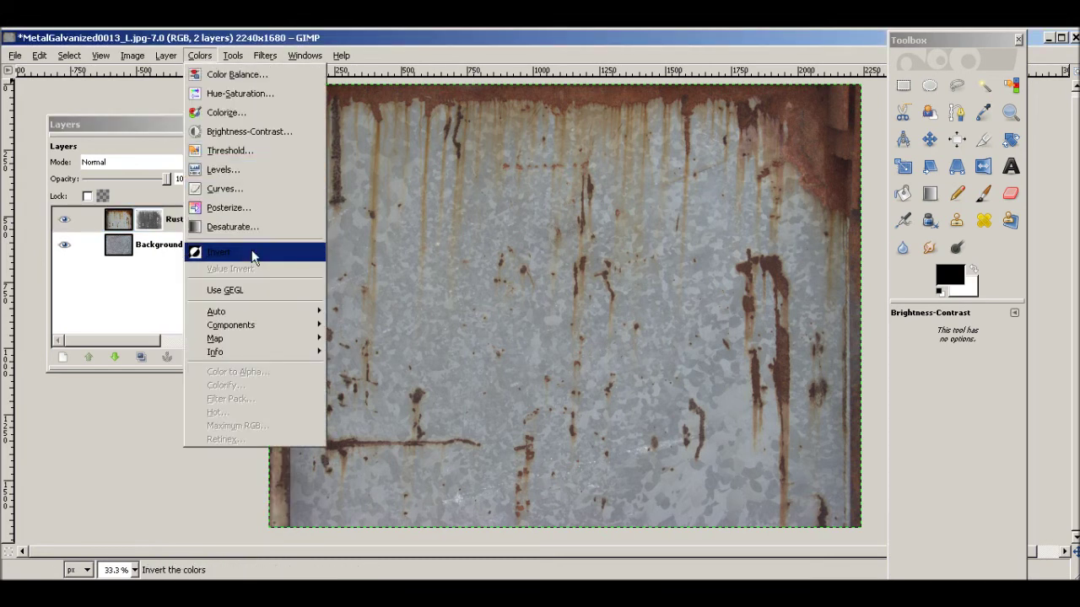
left_click(240, 132)
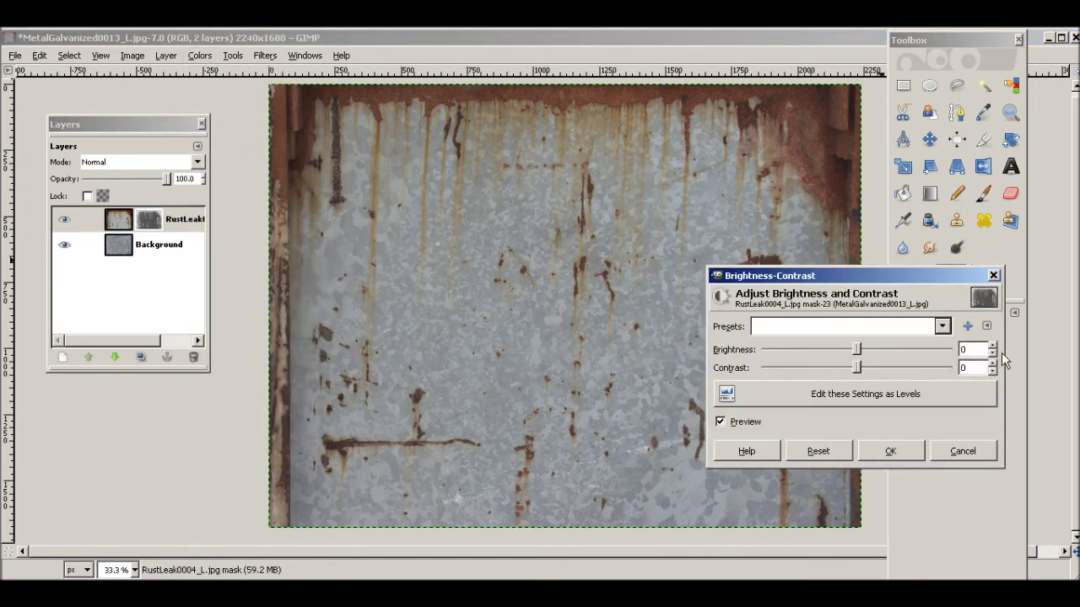
left_click_drag(859, 368, 948, 368)
mouse_move(856, 350)
left_mouse_down()
mouse_move(776, 350)
mouse_move(904, 353)
mouse_move(826, 354)
left_mouse_up()
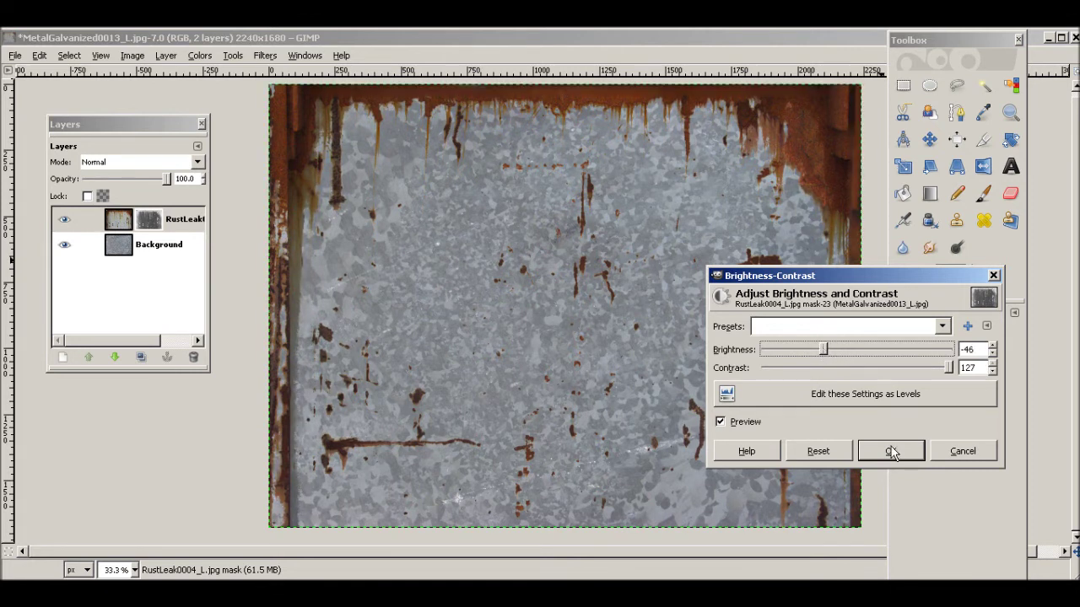
left_click(892, 453)
- Apply the mask, then toggle both layers' visibility to compare, leaving both shown
right_click(150, 224)
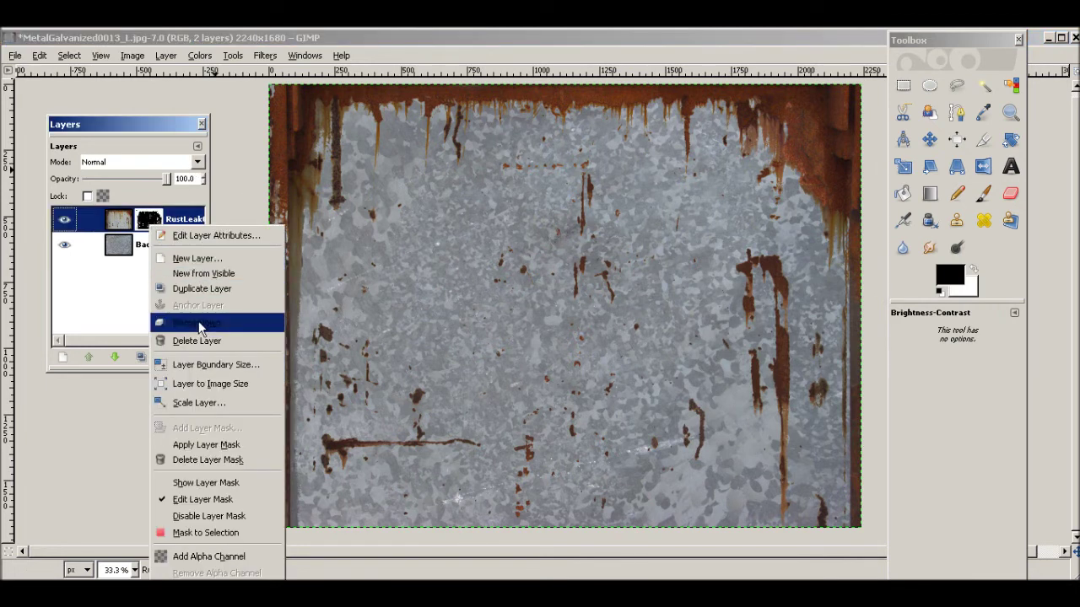
left_click(242, 462)
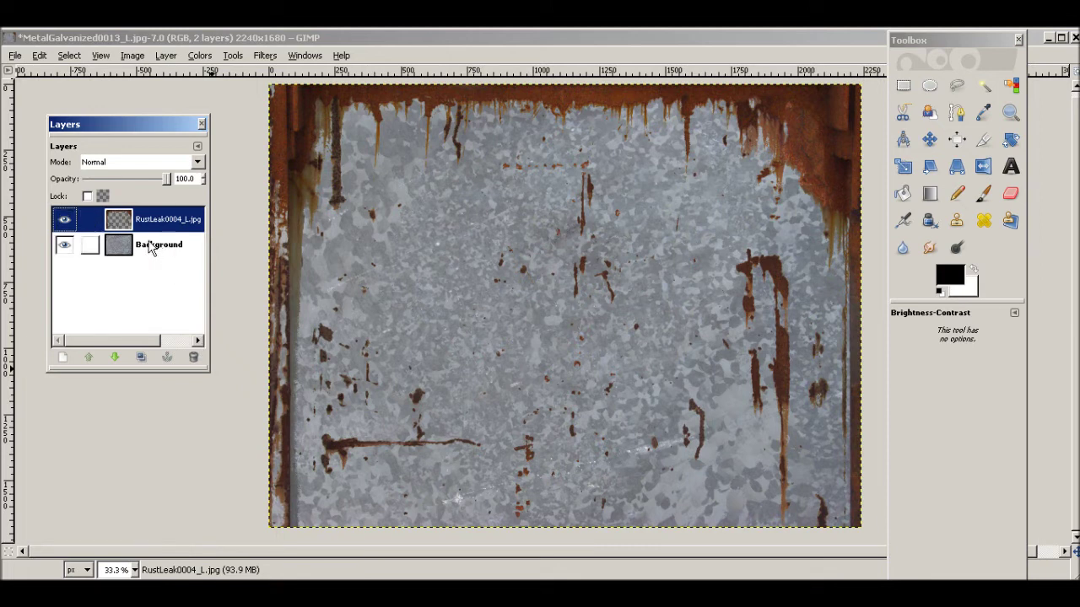
left_click(65, 221)
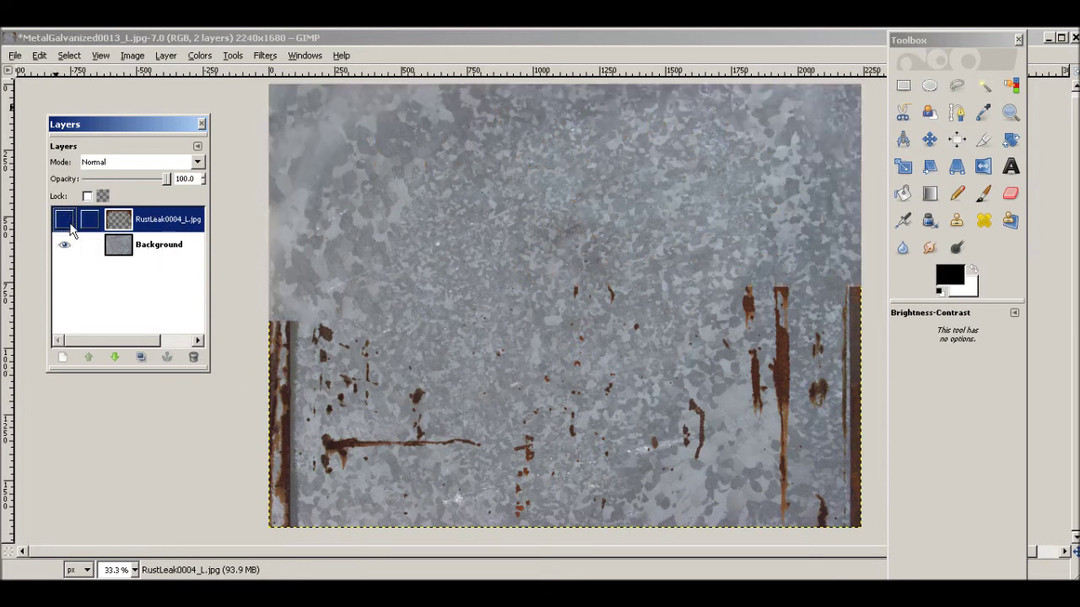
left_click(65, 220)
left_click(65, 244)
left_click(65, 244)
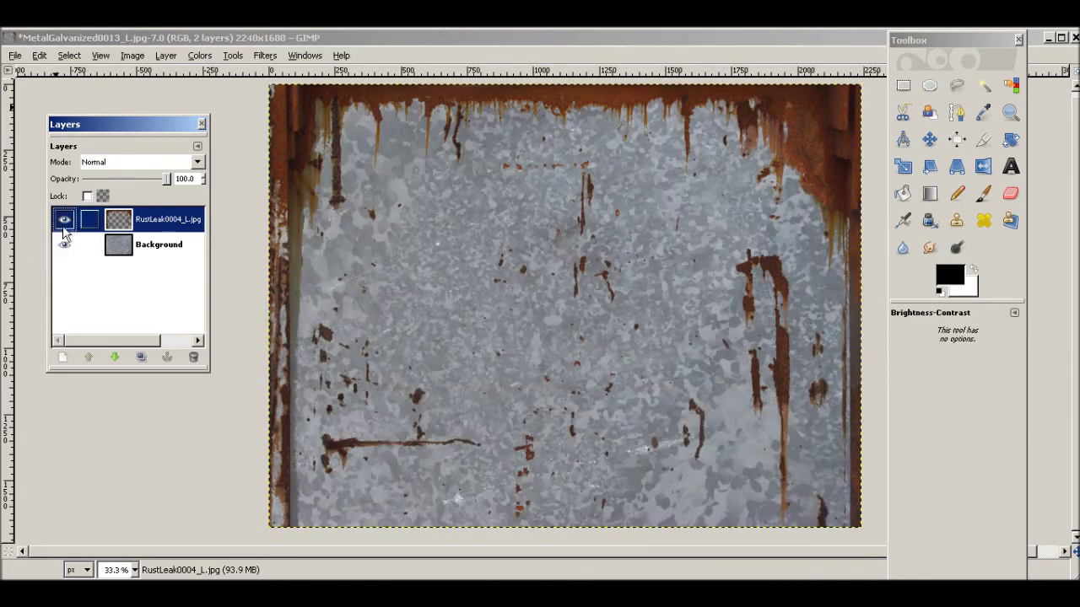
- In Save As, choose PNG and the name MetalGalvanized_trashcan_TUT_finished.png in TutorialStuff
left_click(15, 55)
left_click(19, 61)
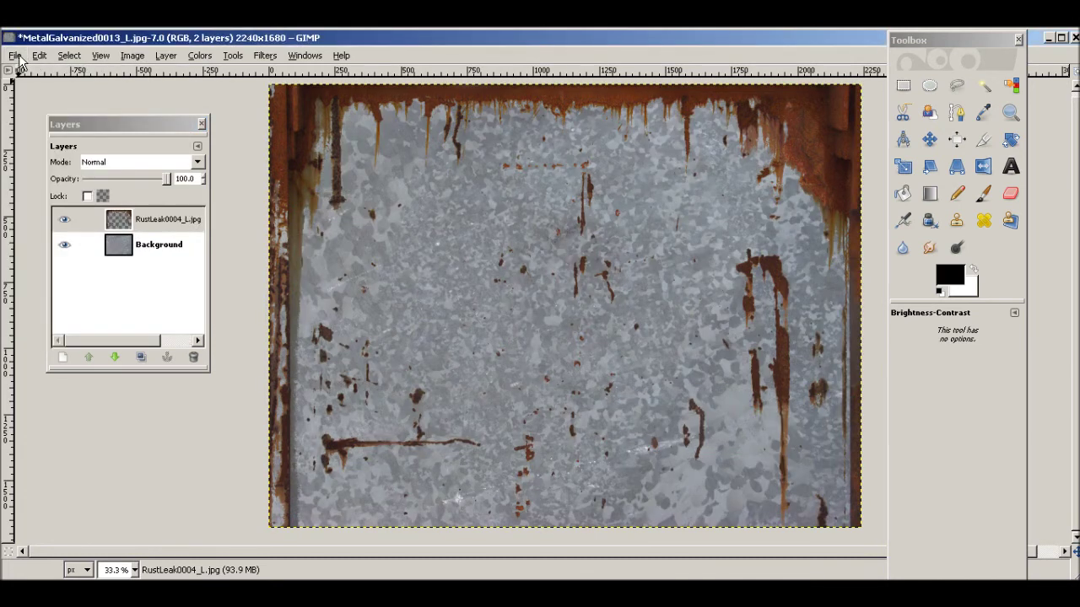
left_click(16, 56)
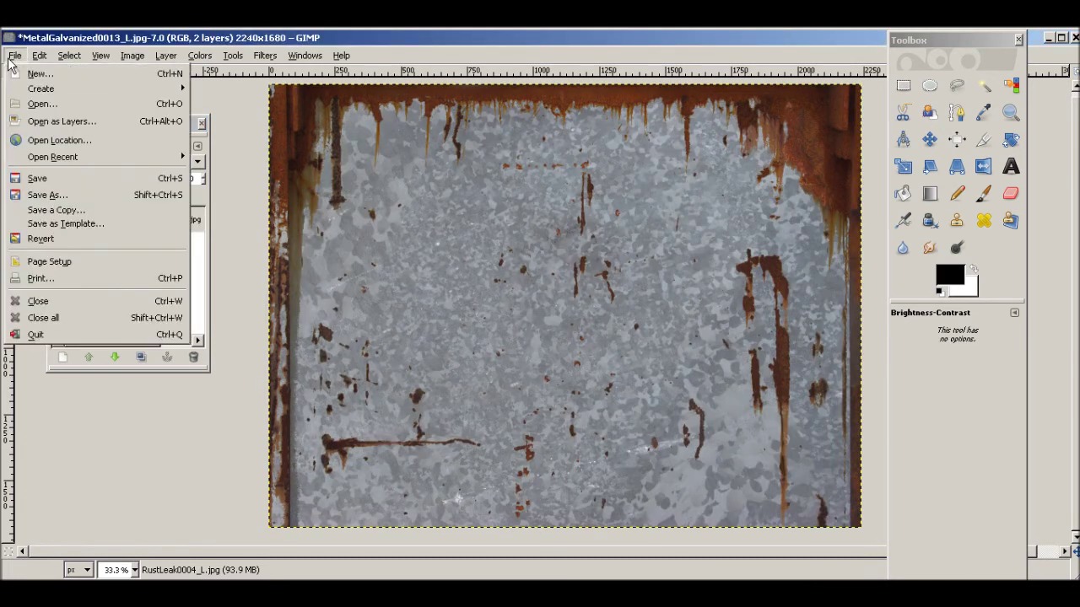
left_click(64, 203)
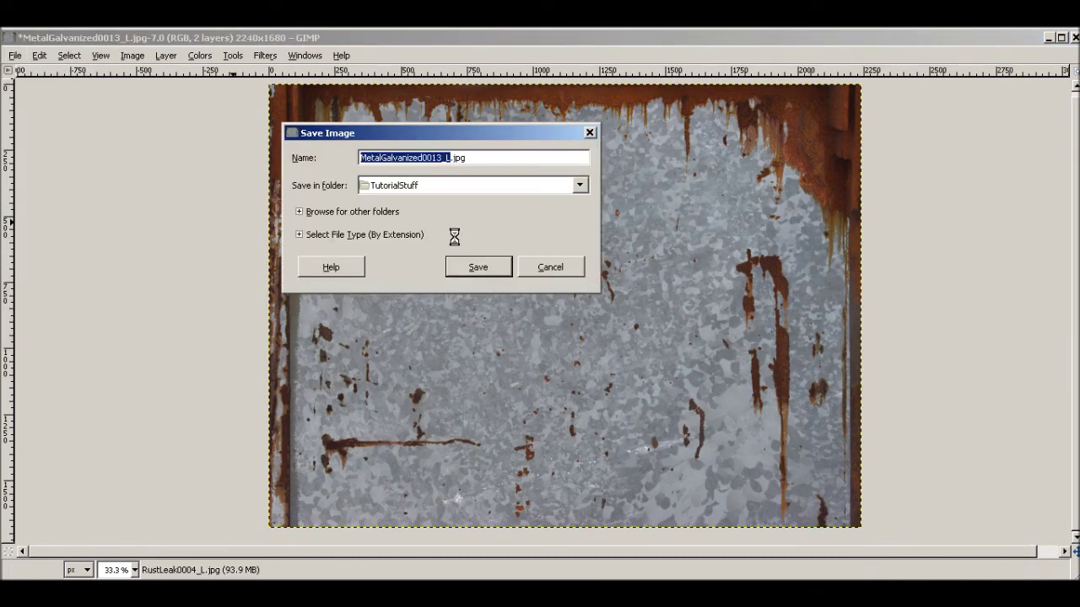
left_click(336, 239)
scroll(417, 337, "down", 6)
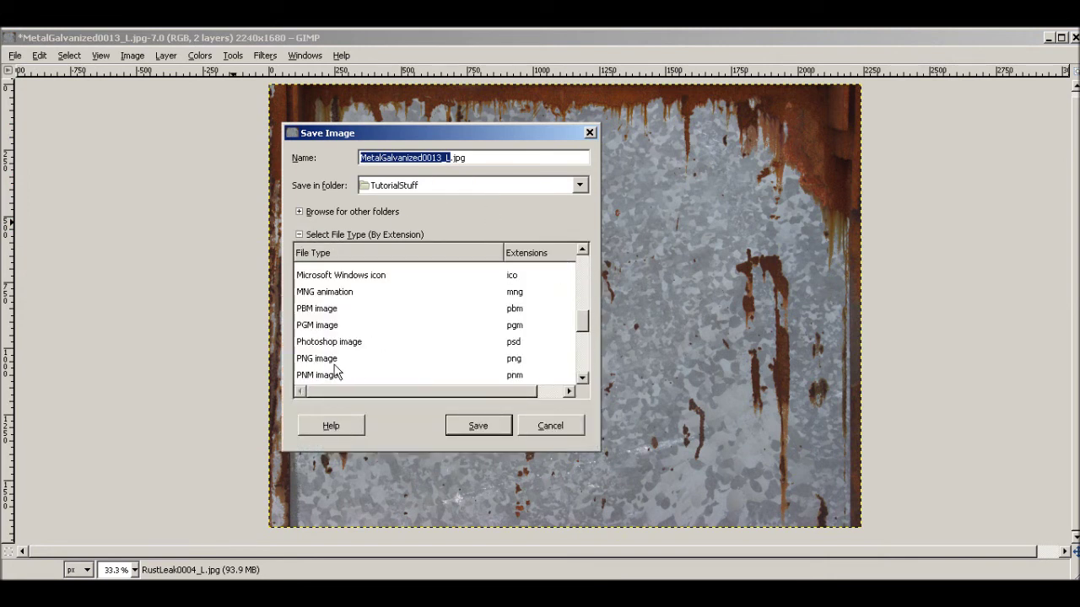
left_click(334, 363)
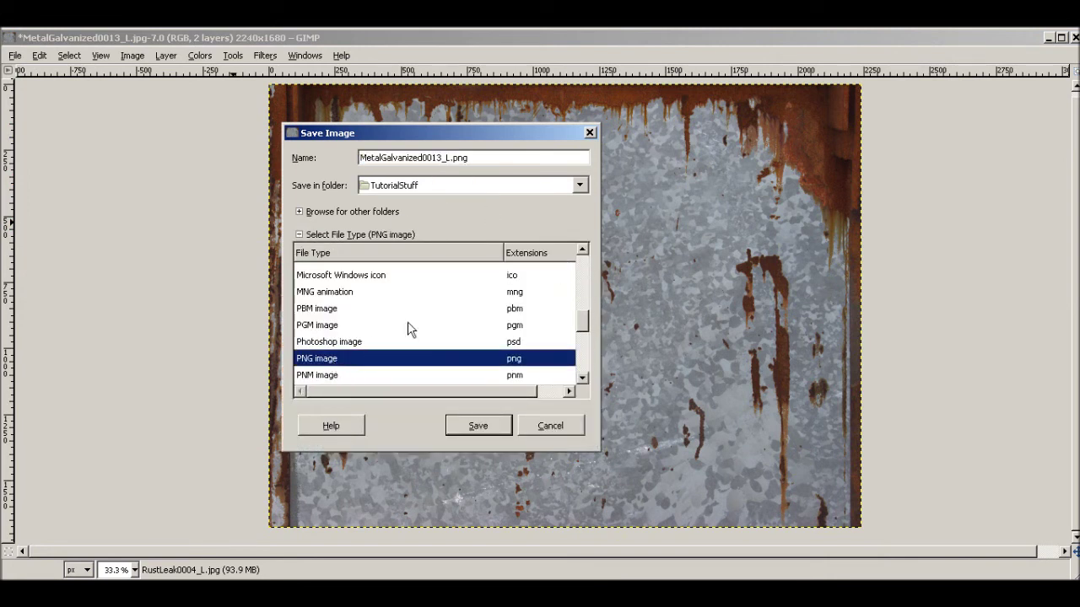
left_click(301, 212)
scroll(541, 380, "down", 3)
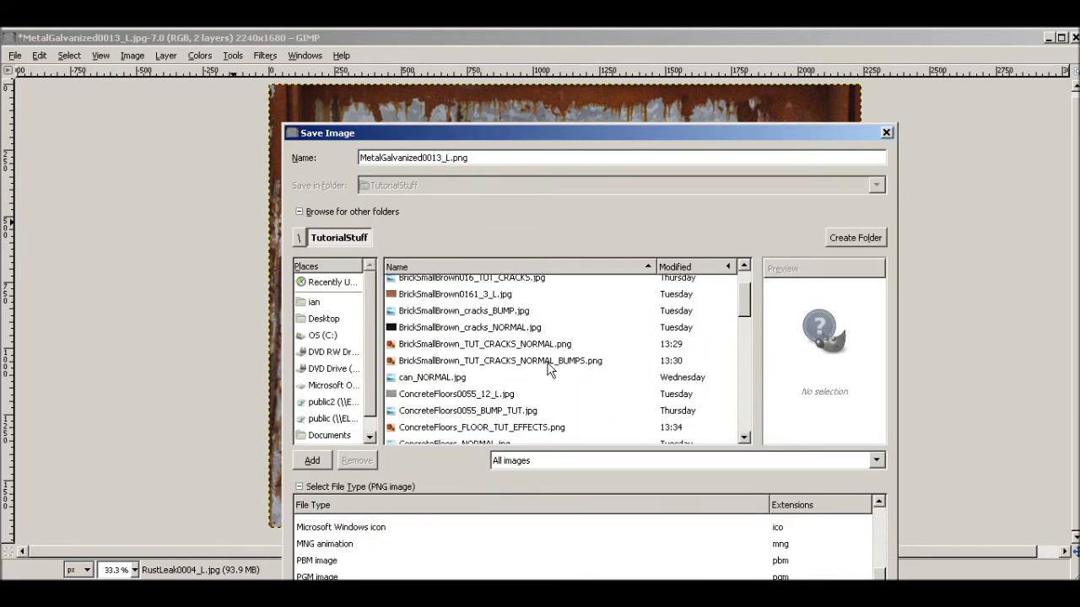
scroll(548, 371, "up", 1)
scroll(585, 338, "down", 10)
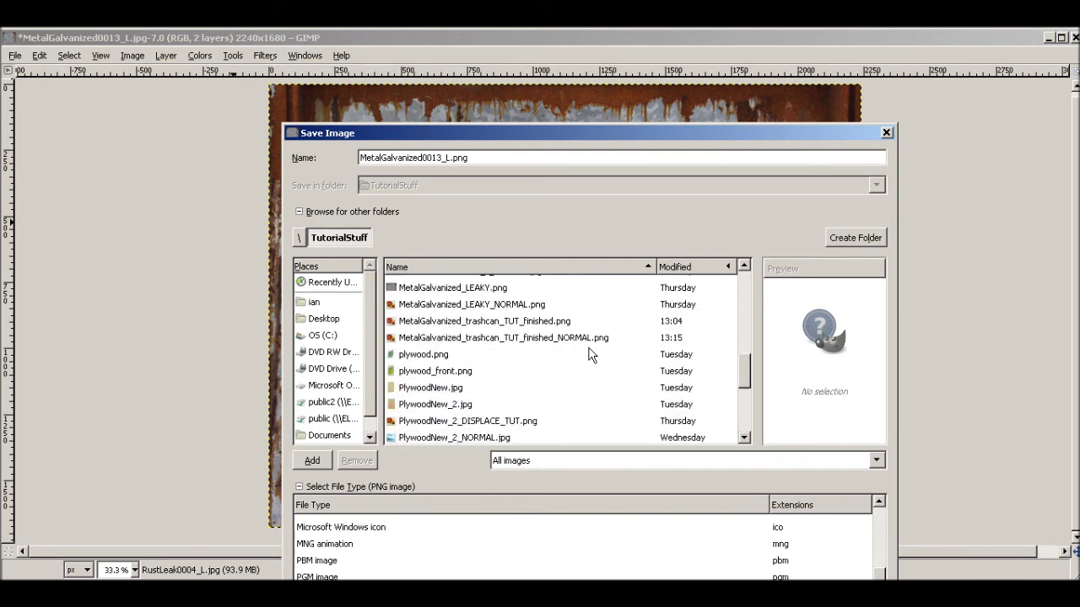
left_click(549, 321)
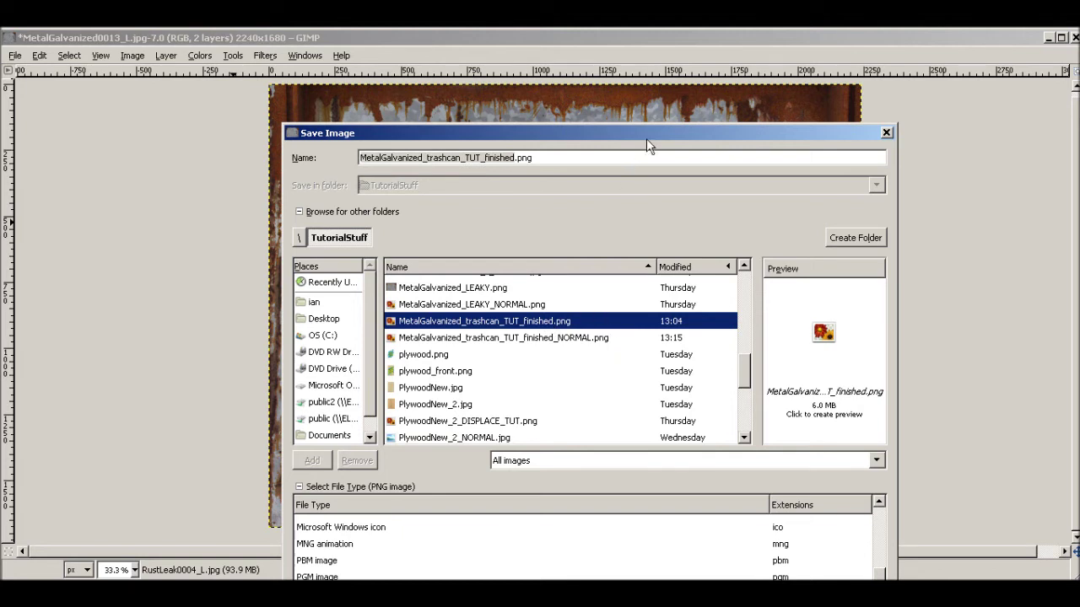
- Replace the existing PNG, exporting with visible layers merged
left_click_drag(647, 135, 642, 102)
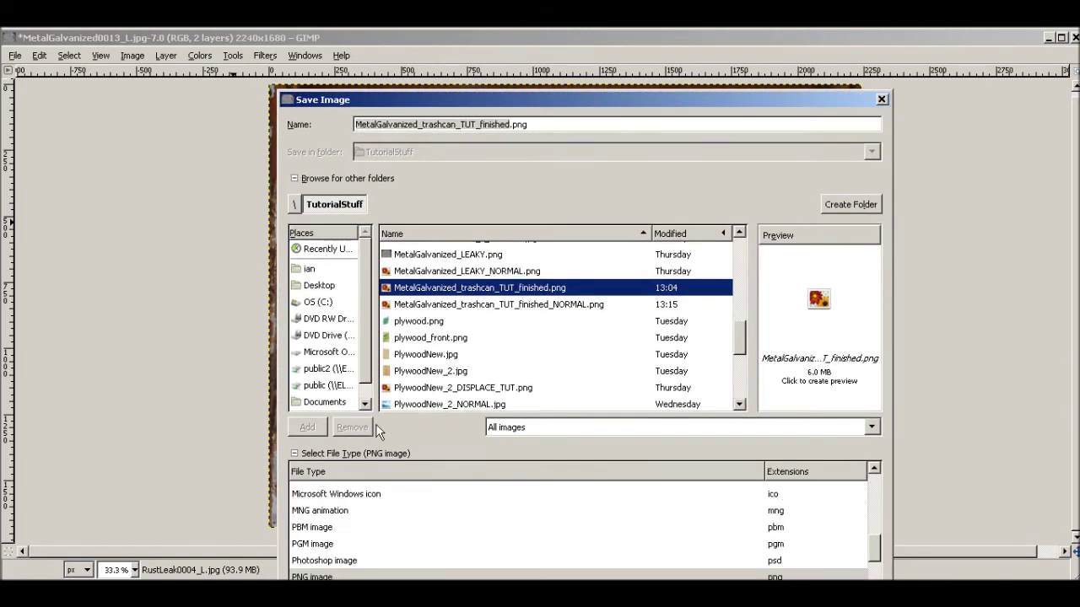
left_click(294, 454)
left_click(295, 179)
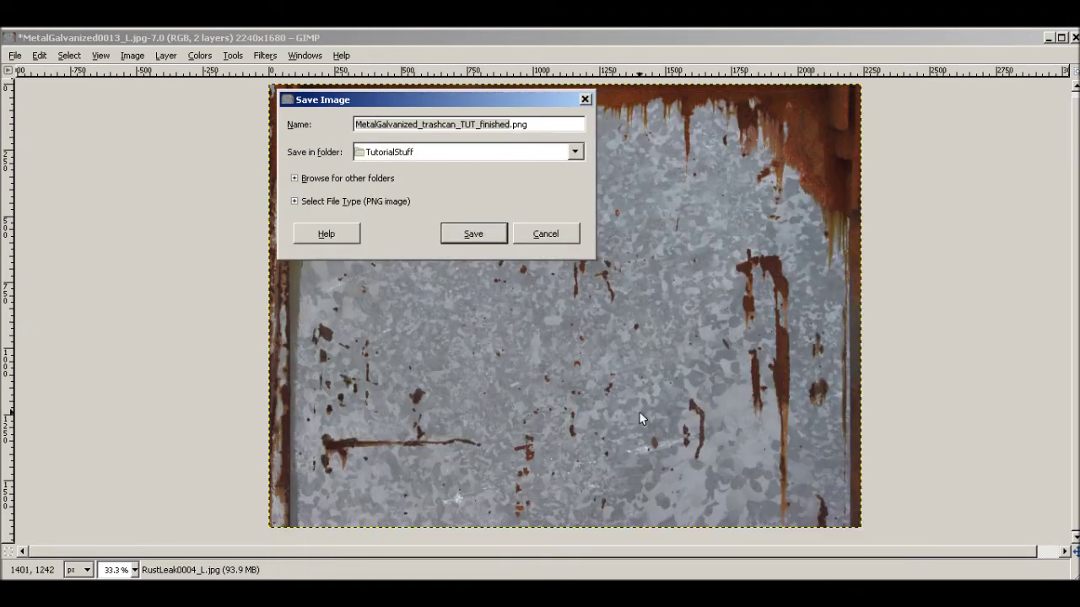
left_click(475, 237)
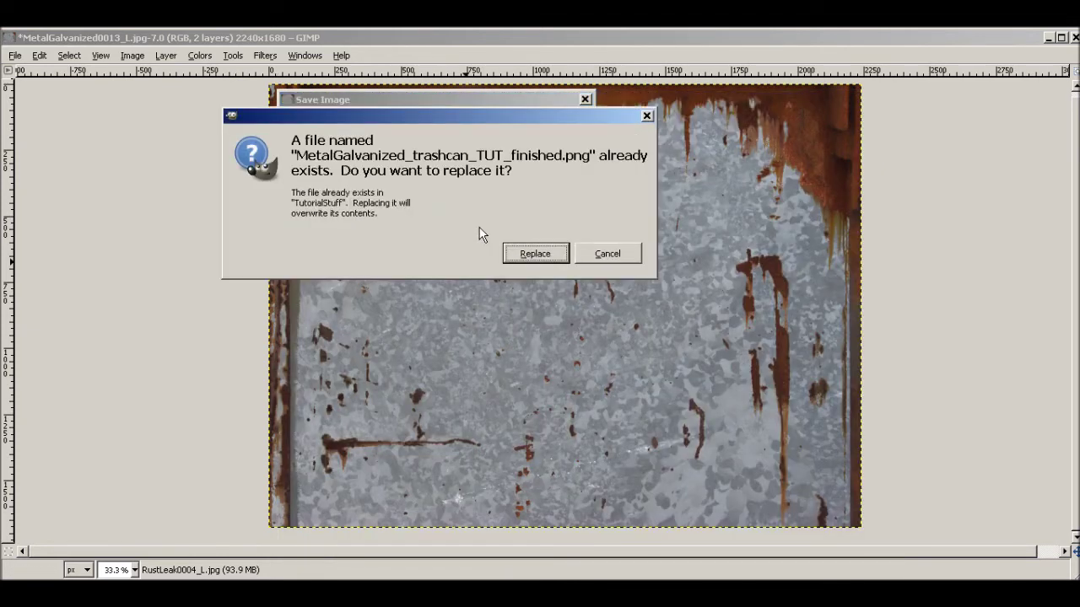
left_click(525, 255)
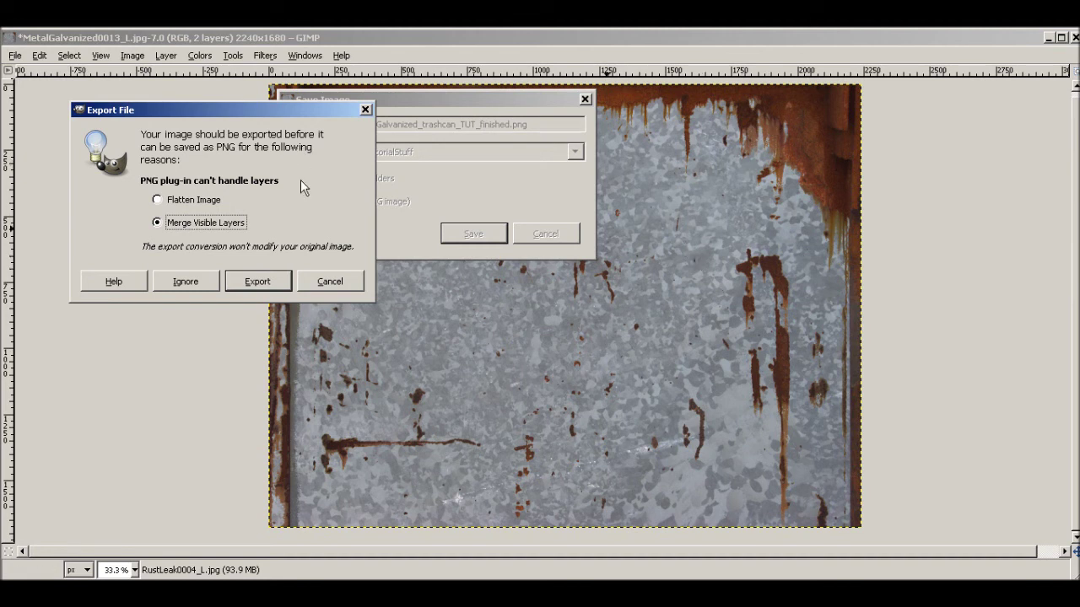
left_click(269, 280)
left_click(230, 401)
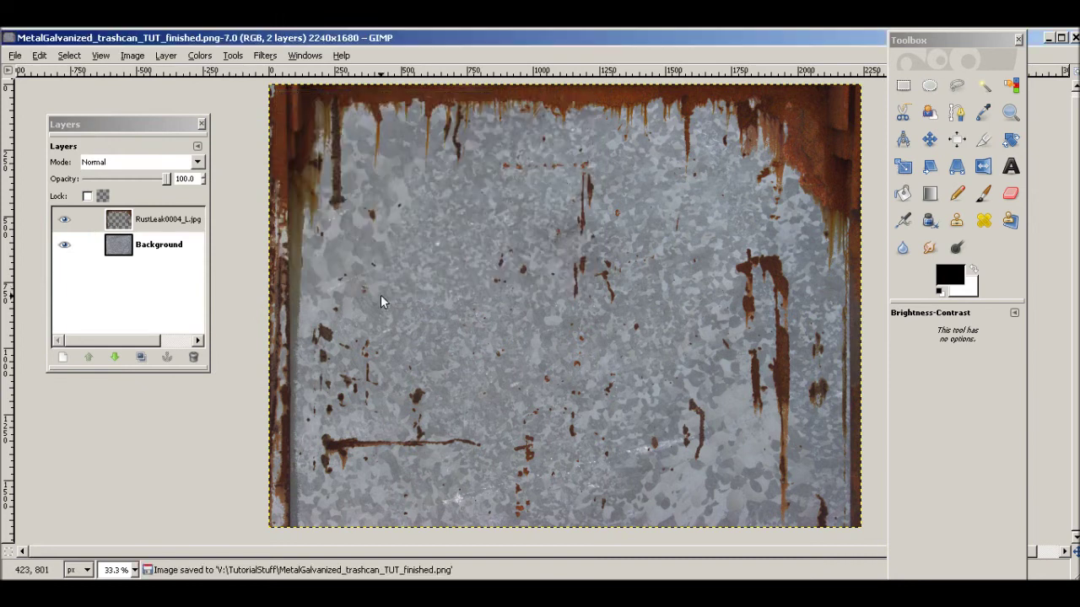
- In Blender, give the can body a new material with specular intensity 0, named trashcan.001
key("alt+Tab")
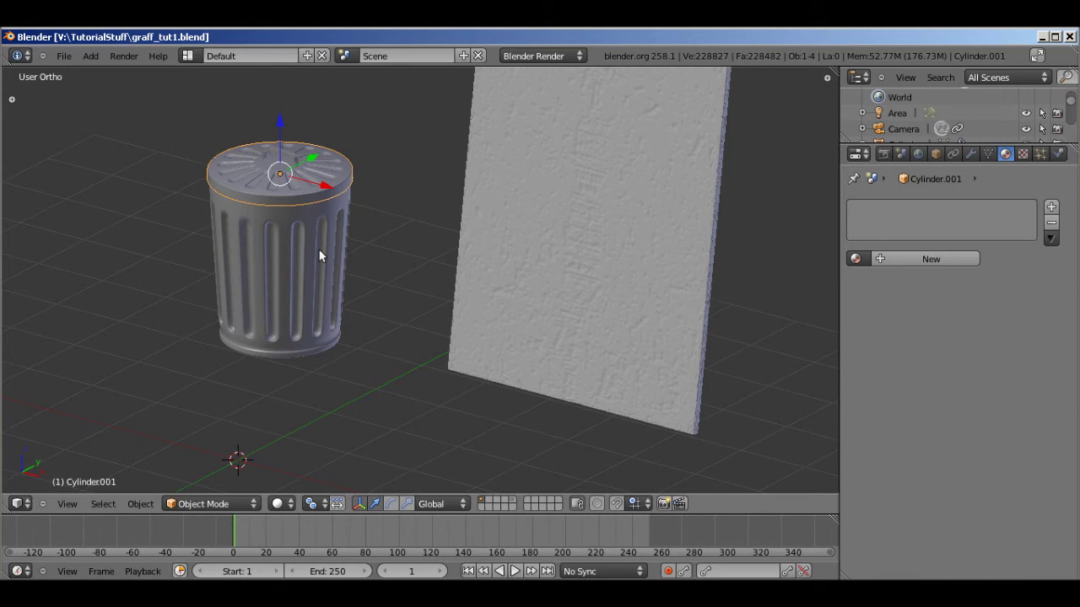
right_click(340, 300)
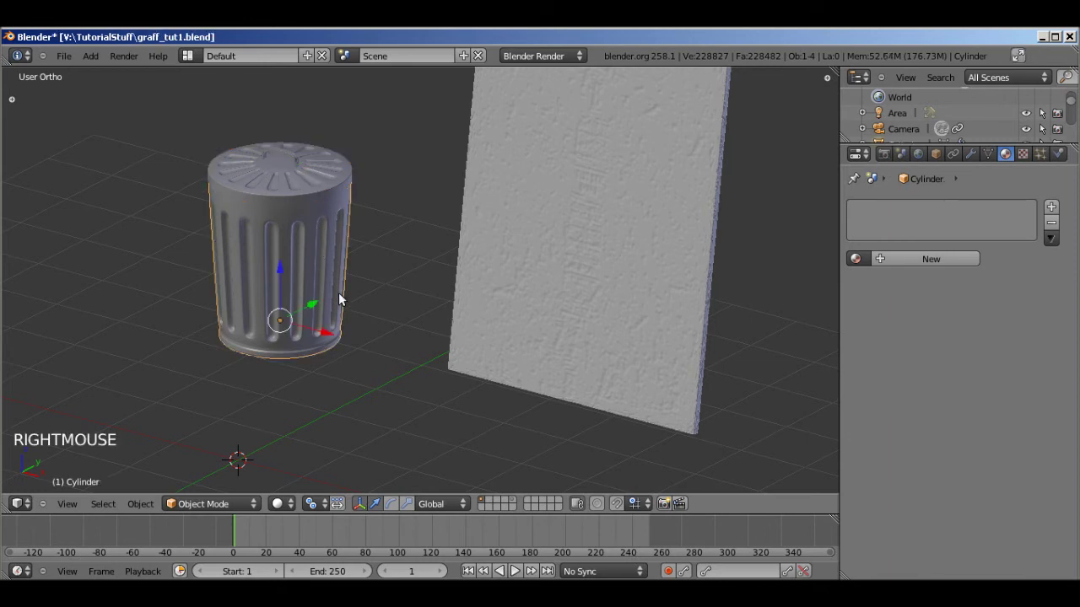
left_click(970, 259)
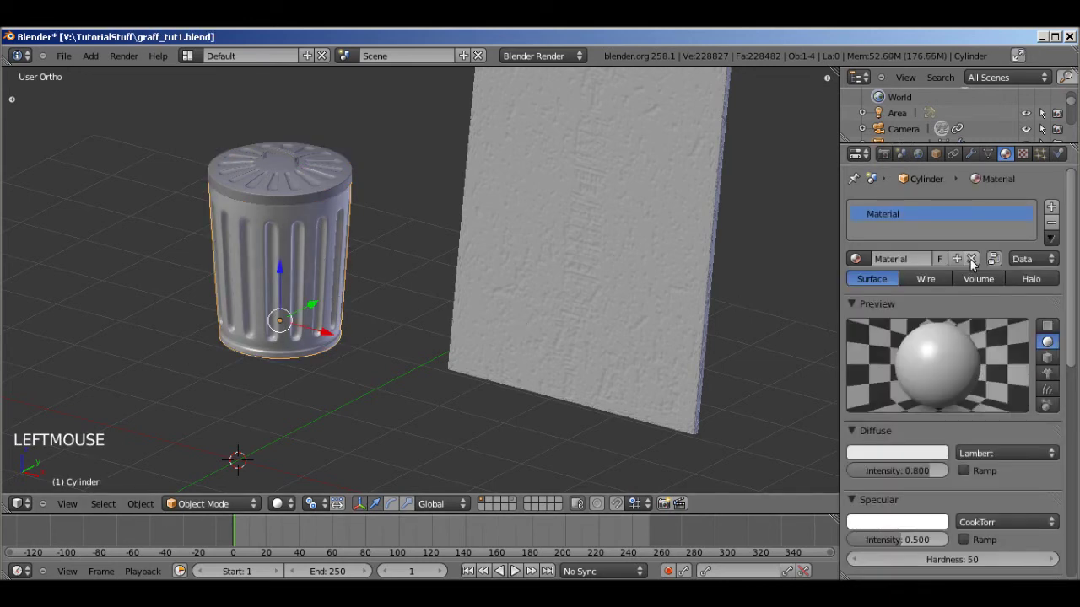
left_click_drag(919, 542, 807, 529)
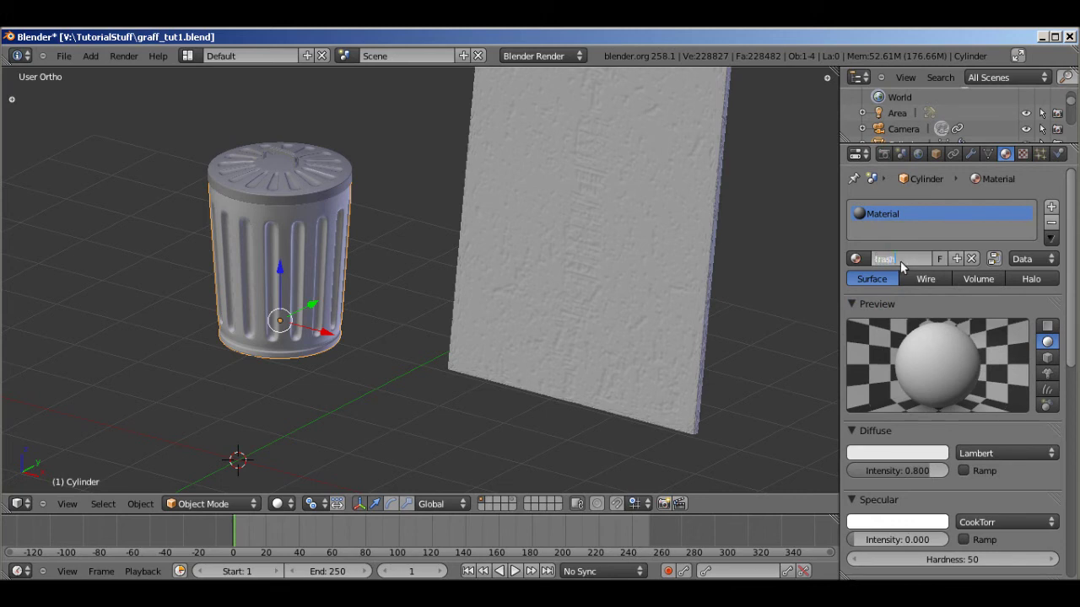
type("can")
key("Return")
- Add a new texture to the trashcan material and name it diffuse
left_click(1023, 154)
left_click(945, 323)
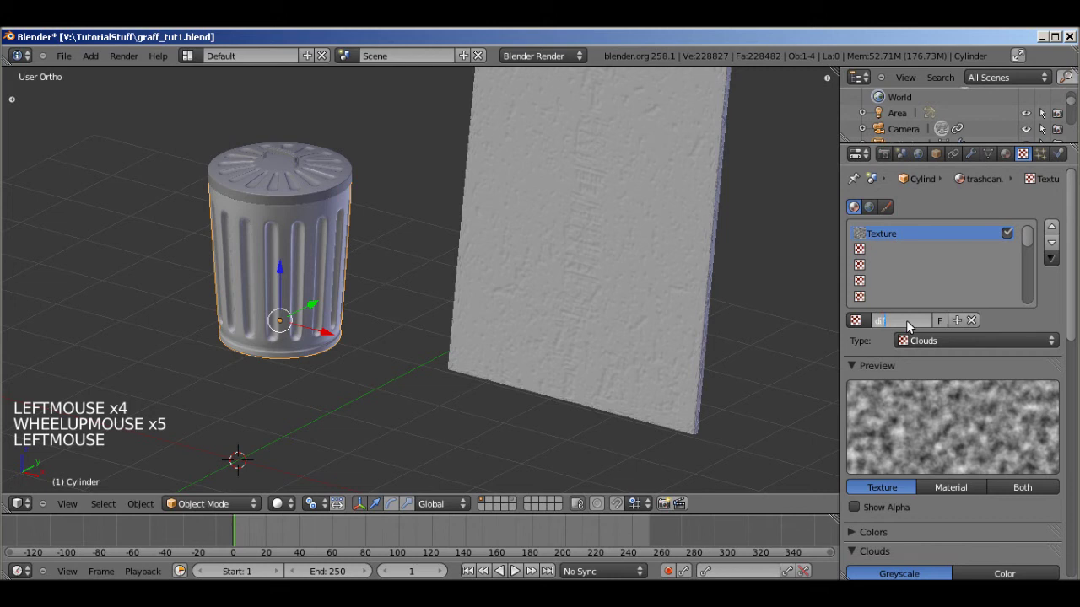
left_click(906, 321)
type("diffuse")
key("Return")
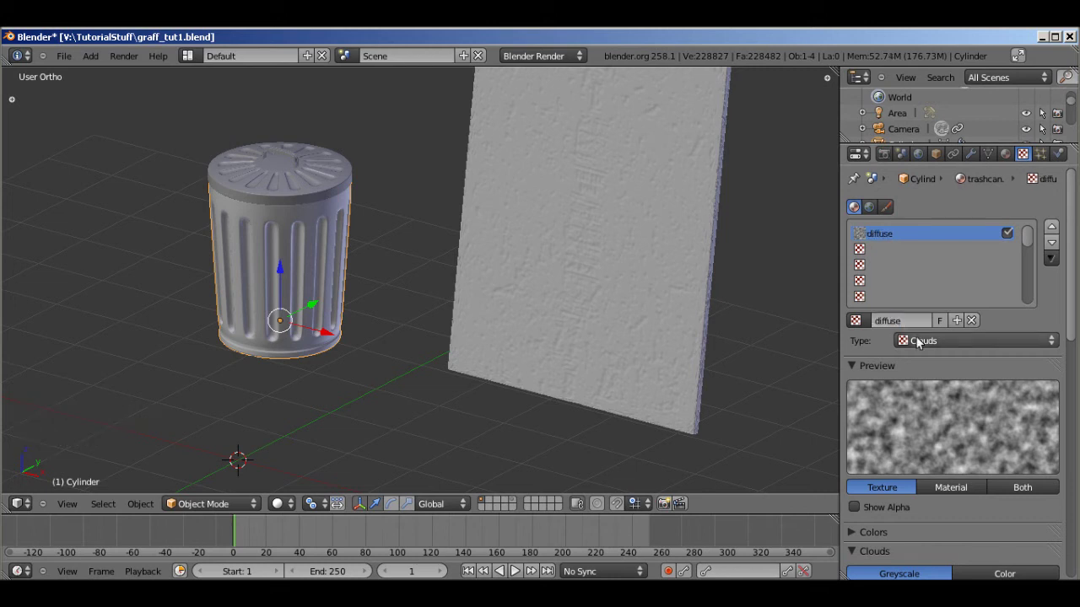
- Make diffuse an Image or Movie texture mapped with UV coordinates
left_click(917, 341)
left_click(940, 237)
scroll(1061, 471, "down", 3)
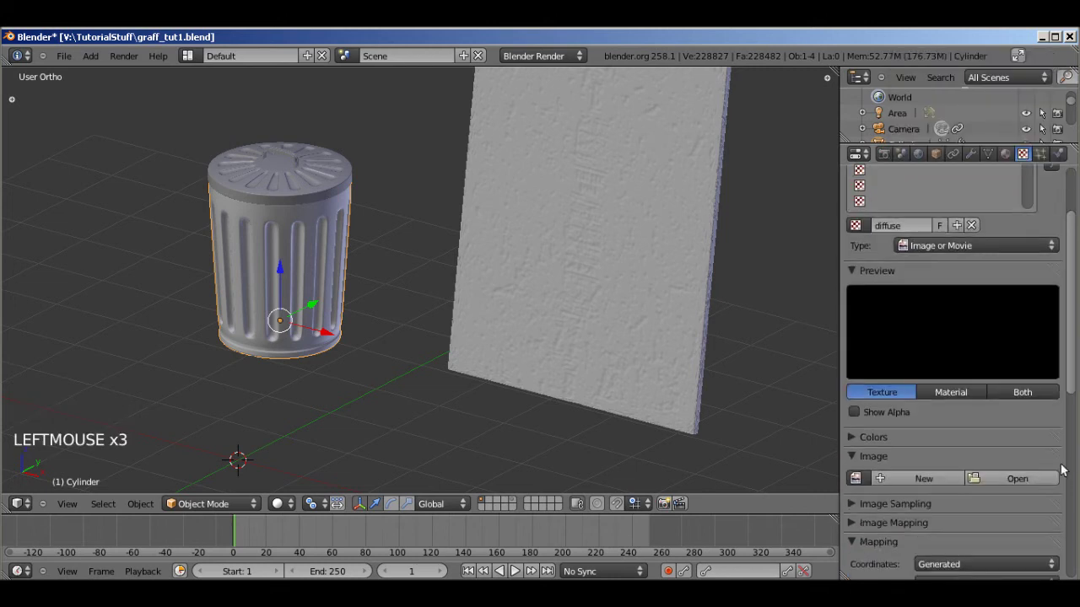
scroll(1021, 475, "down", 3)
left_click(984, 470)
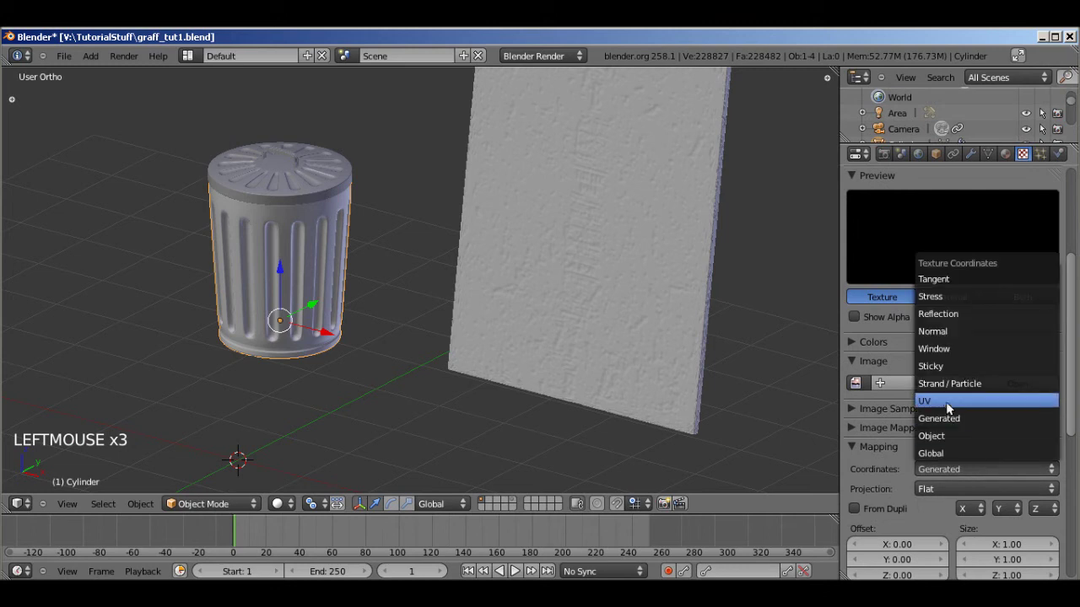
left_click(953, 398)
scroll(995, 469, "down", 5)
scroll(995, 469, "down", 3)
scroll(983, 379, "up", 10)
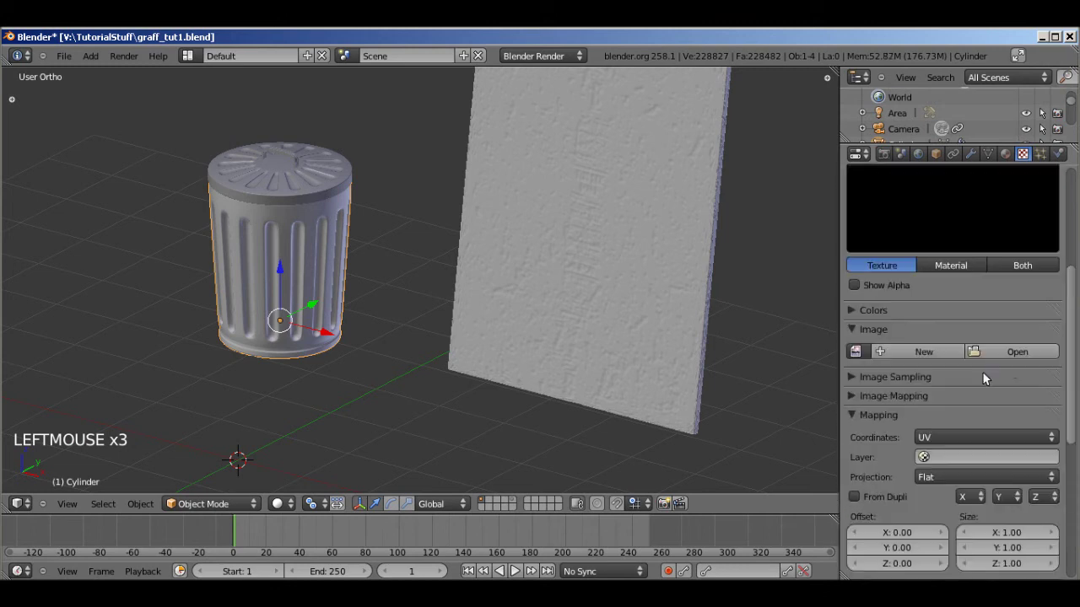
- Load MetalGalvanized_trashcan_TUT_finished.png as the texture's image
left_click(1015, 446)
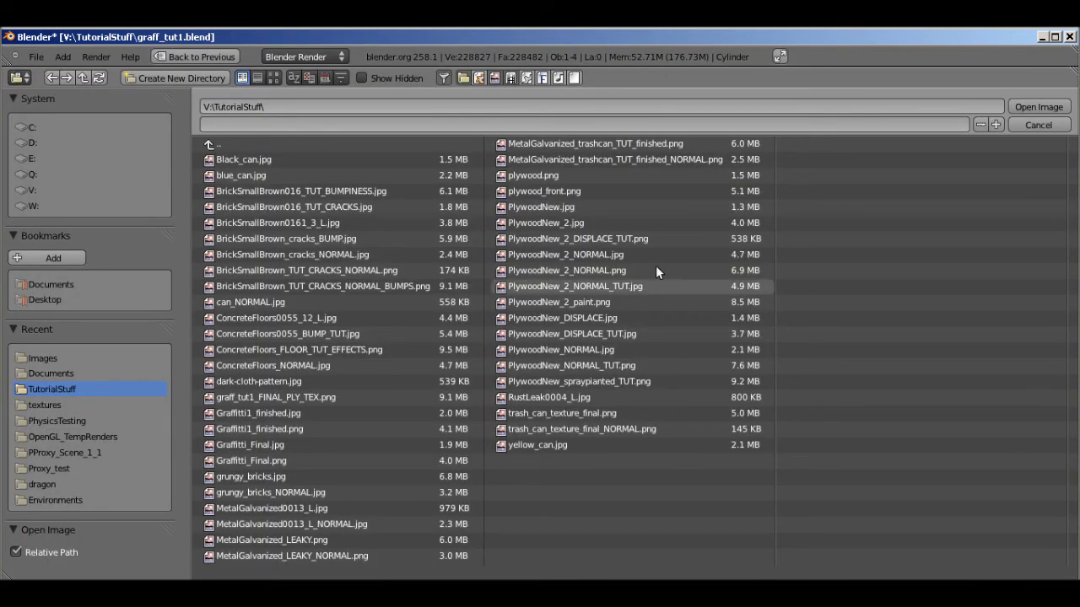
left_click(681, 141)
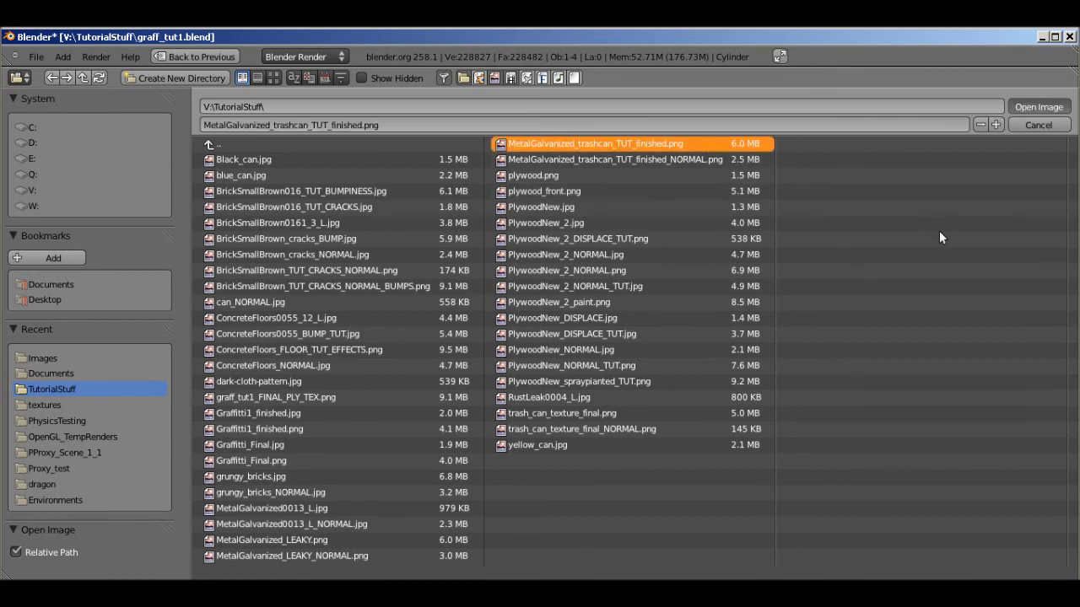
scroll(961, 337, "down", 8)
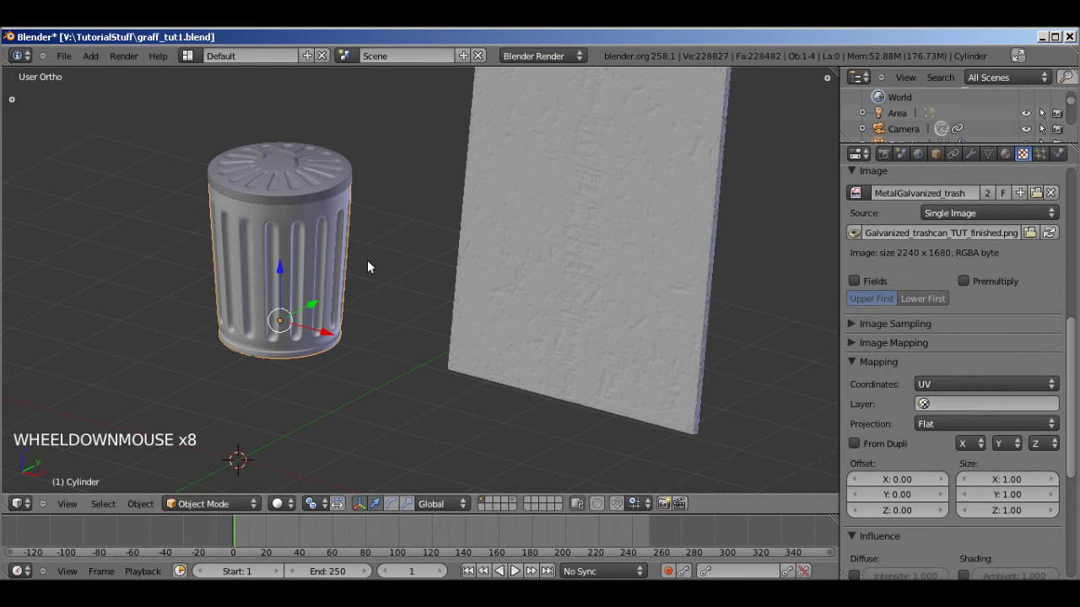
middle_click_drag(367, 266, 413, 241)
- Show the trash can textured in the viewport and inspect it
left_click(280, 503)
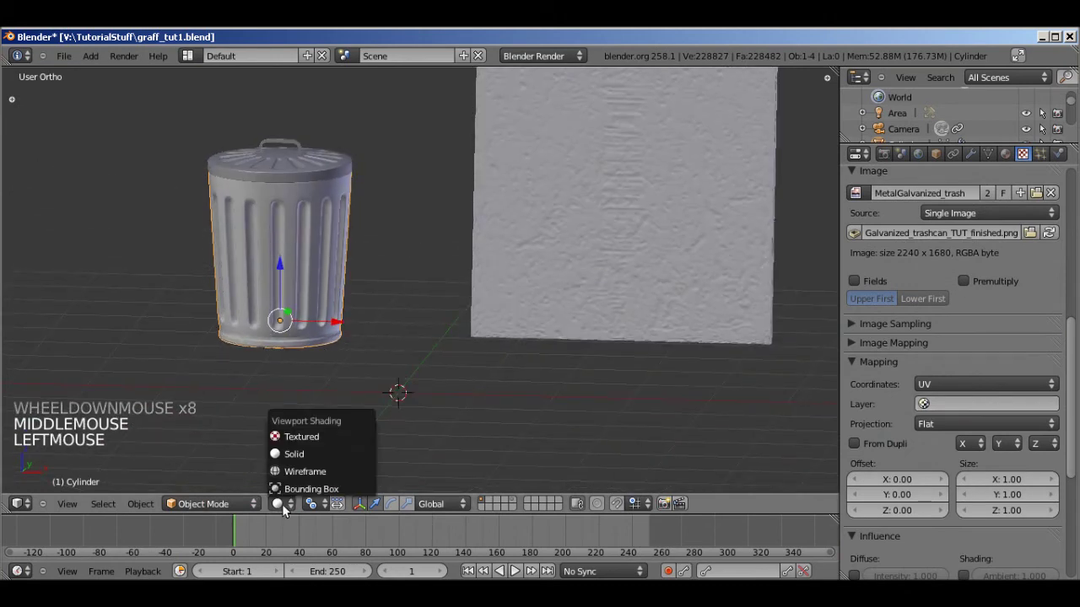
left_click(280, 503)
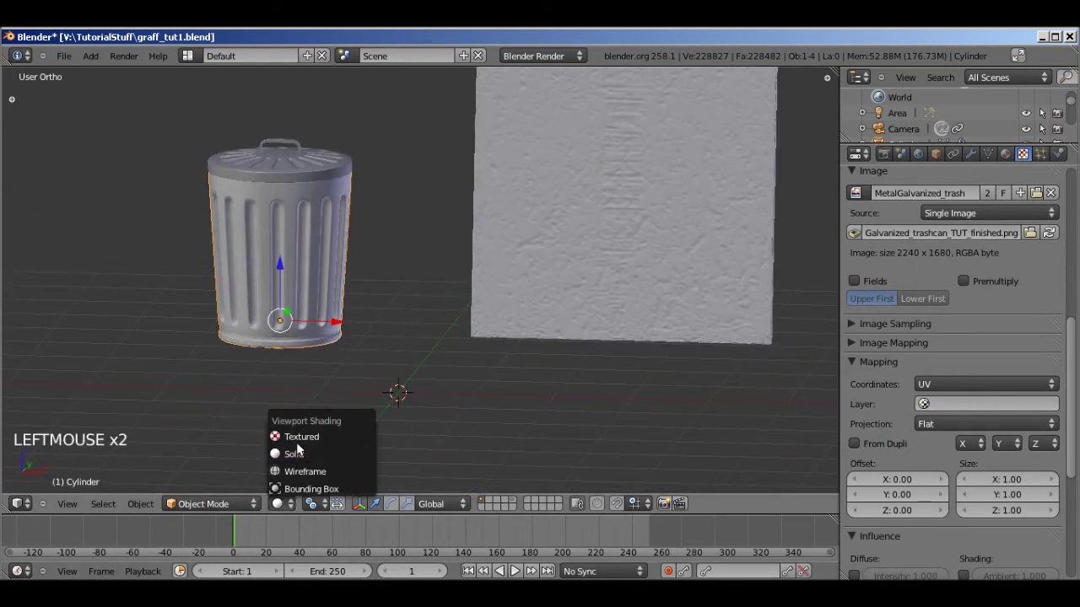
key("Return")
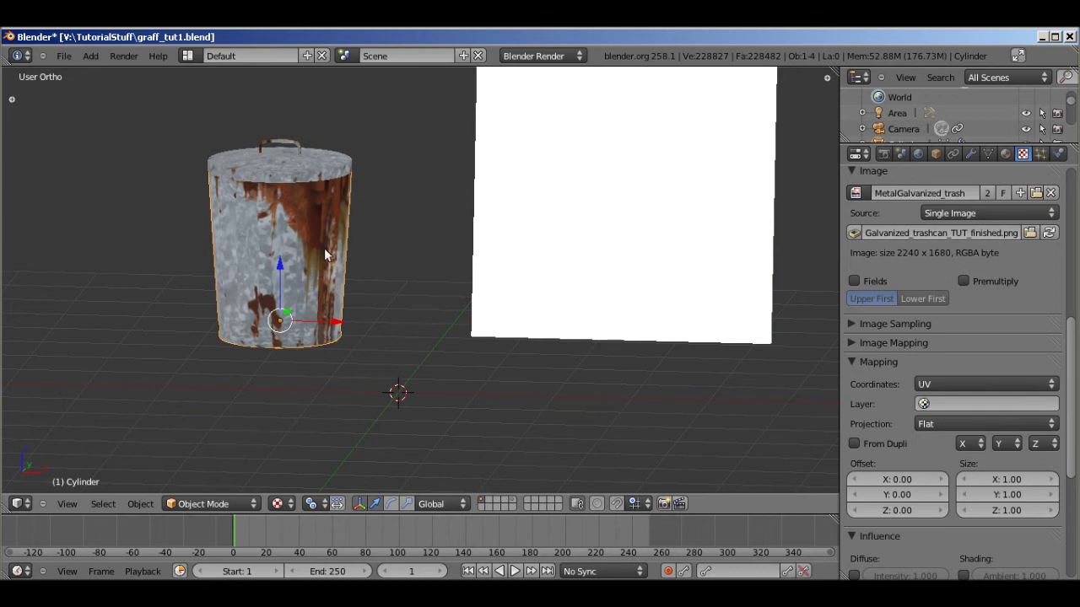
mouse_move(324, 248)
middle_mouse_down()
mouse_move(262, 237)
mouse_move(284, 236)
middle_mouse_up()
scroll(298, 236, "up", 4)
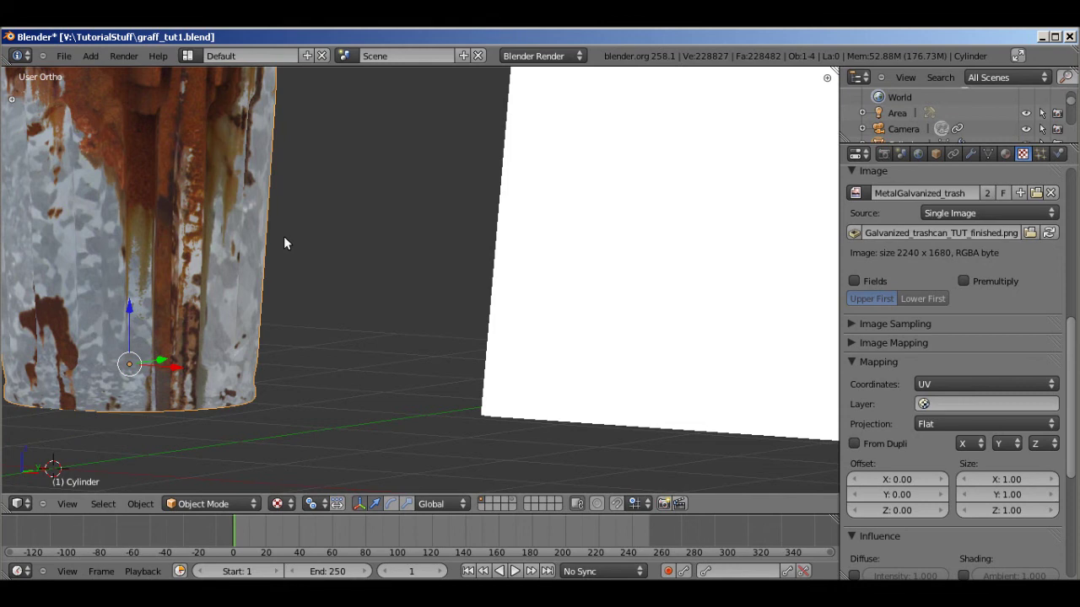
scroll(284, 240, "down", 1)
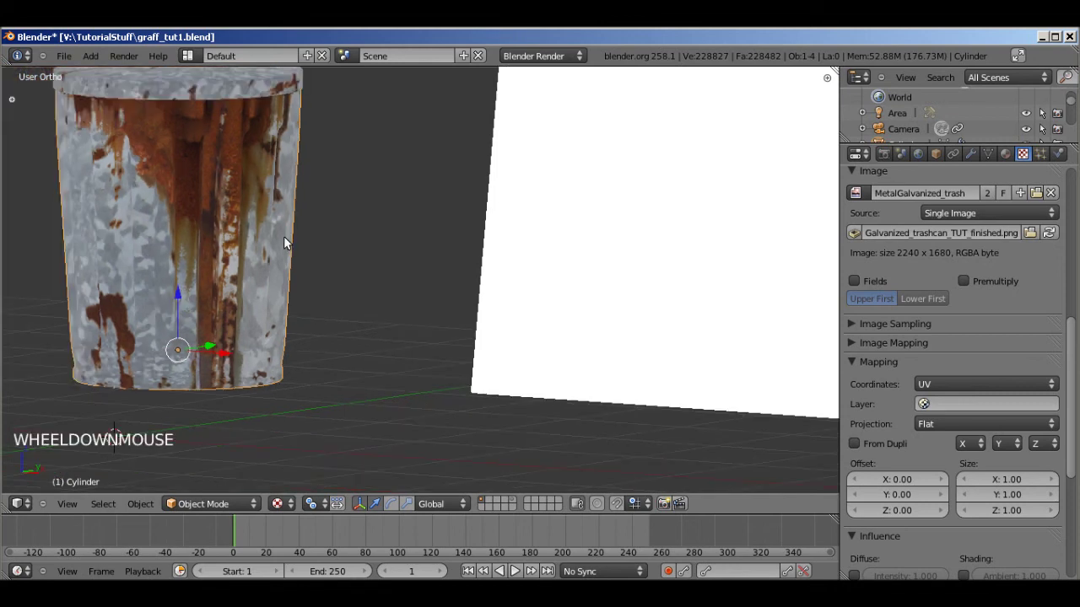
- Check the scene in wireframe, then split the 3D view into two side-by-side views
middle_click_drag(284, 241, 309, 193)
key("z")
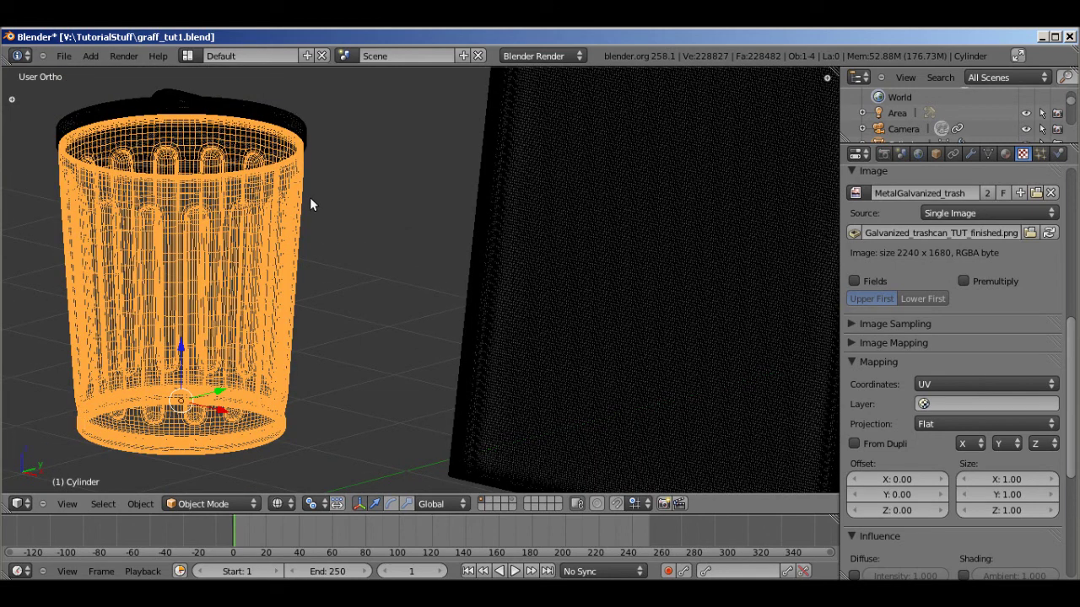
key("z")
scroll(314, 196, "down", 3)
middle_click_drag(315, 195, 182, 221, "shift")
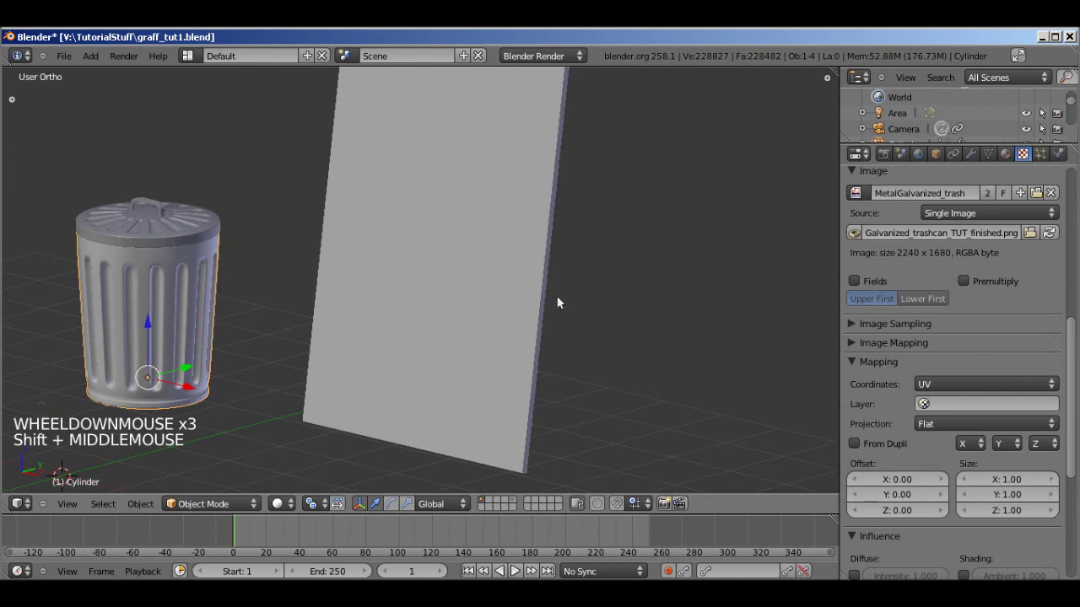
left_click_drag(835, 77, 567, 126)
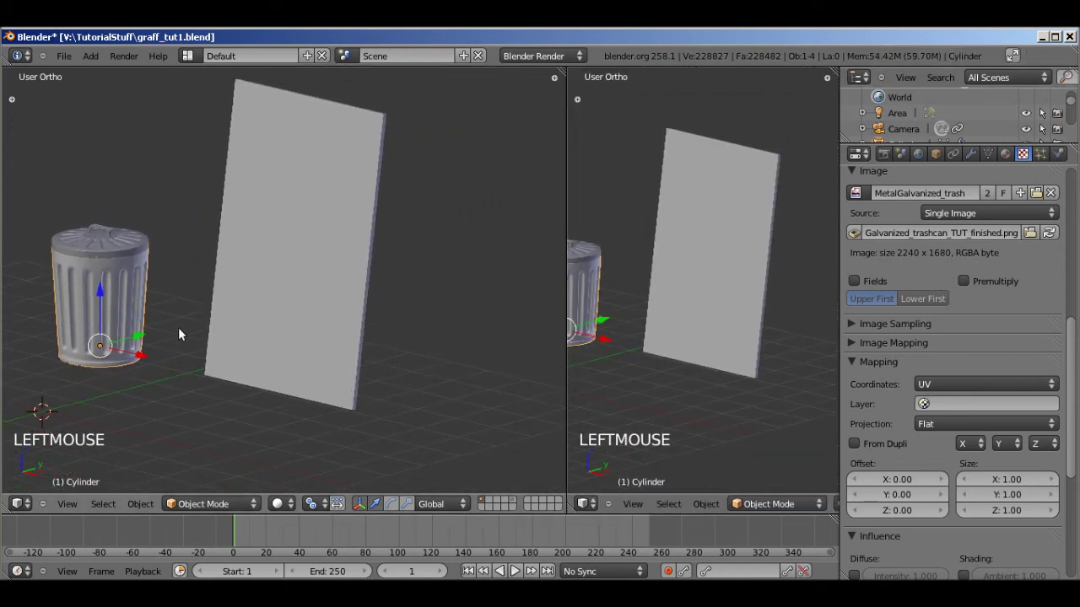
- Turn the right-hand view into the UV/Image Editor and unlink Render Result
left_click(583, 503)
left_click(600, 402)
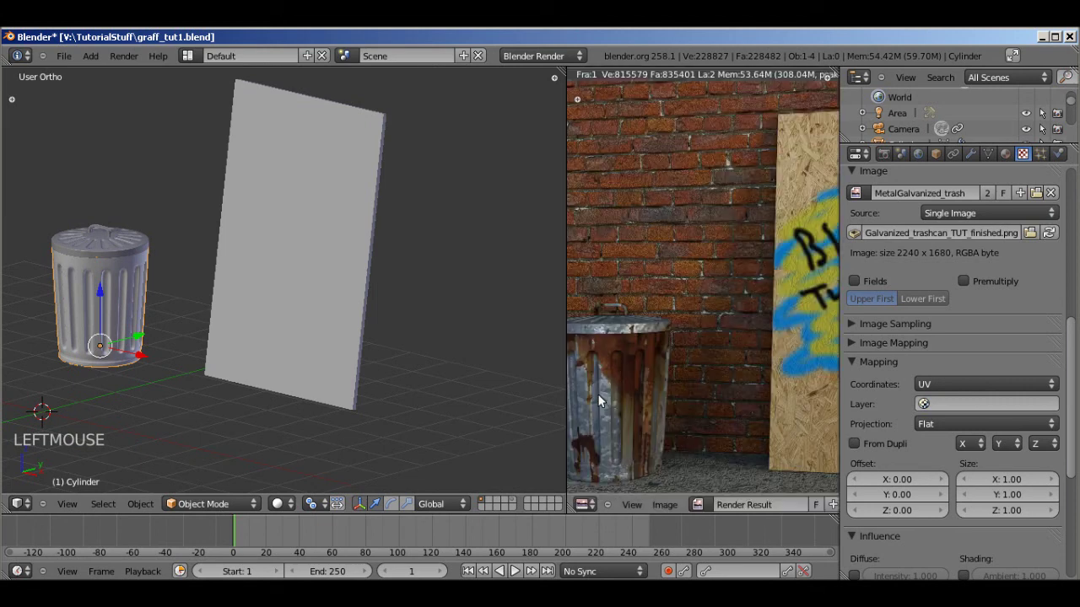
scroll(724, 459, "down", 3)
scroll(801, 508, "down", 3)
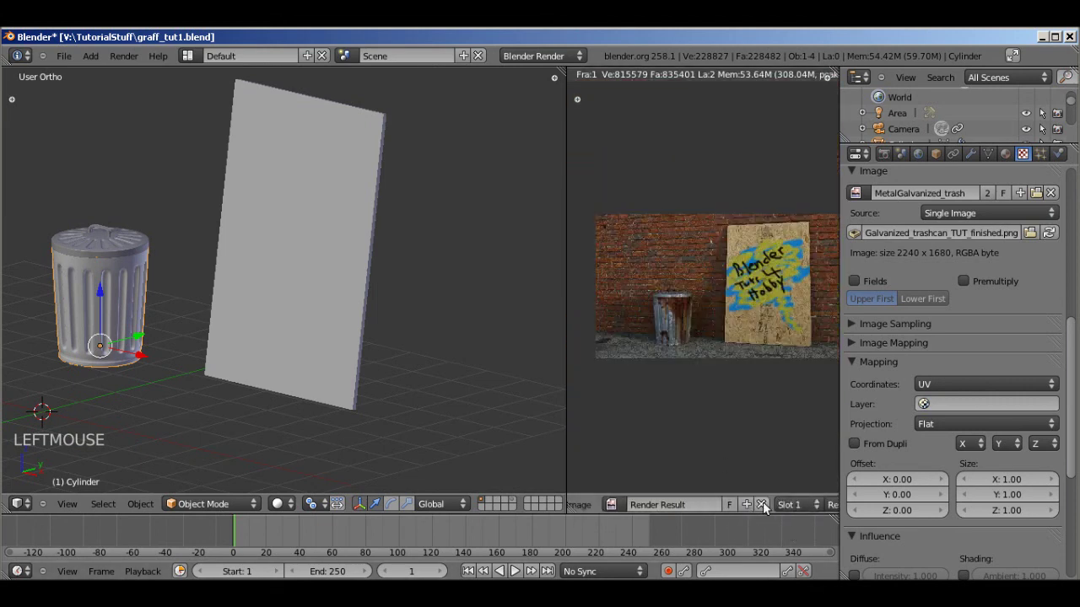
left_click(761, 504)
scroll(667, 404, "up", 3)
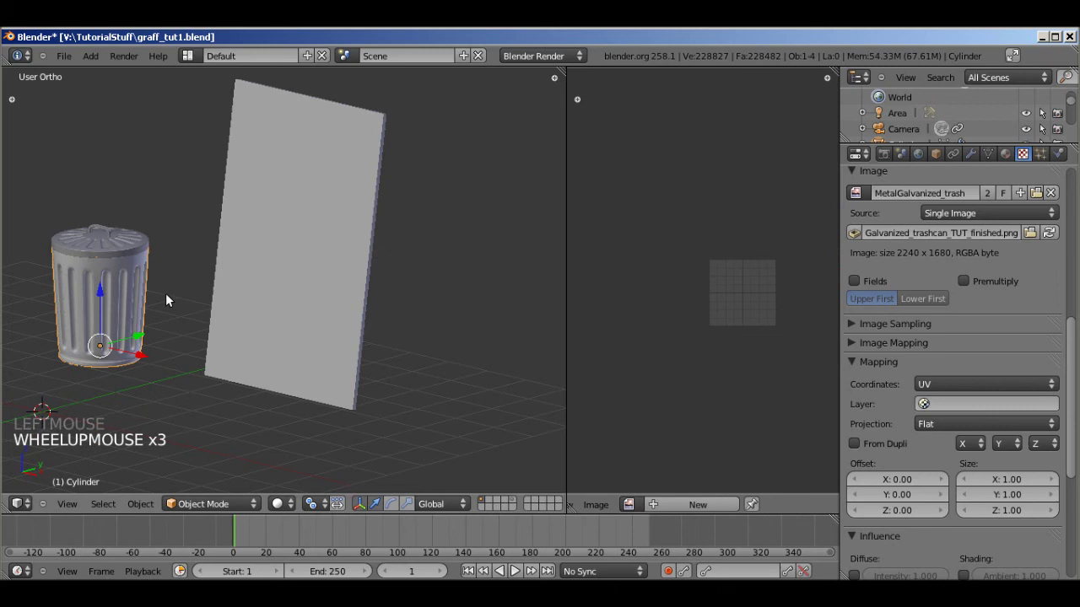
- In Edit Mode, select the whole trash can and Unwrap its UVs
key("Tab")
key("a")
key("a")
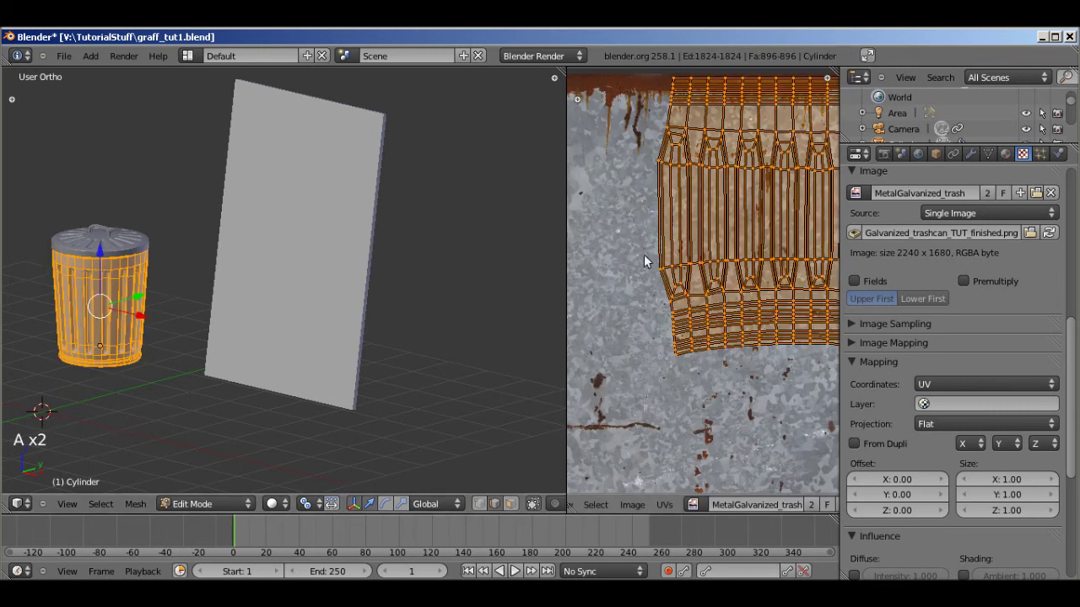
scroll(691, 274, "down", 6)
middle_click_drag(692, 274, 759, 256)
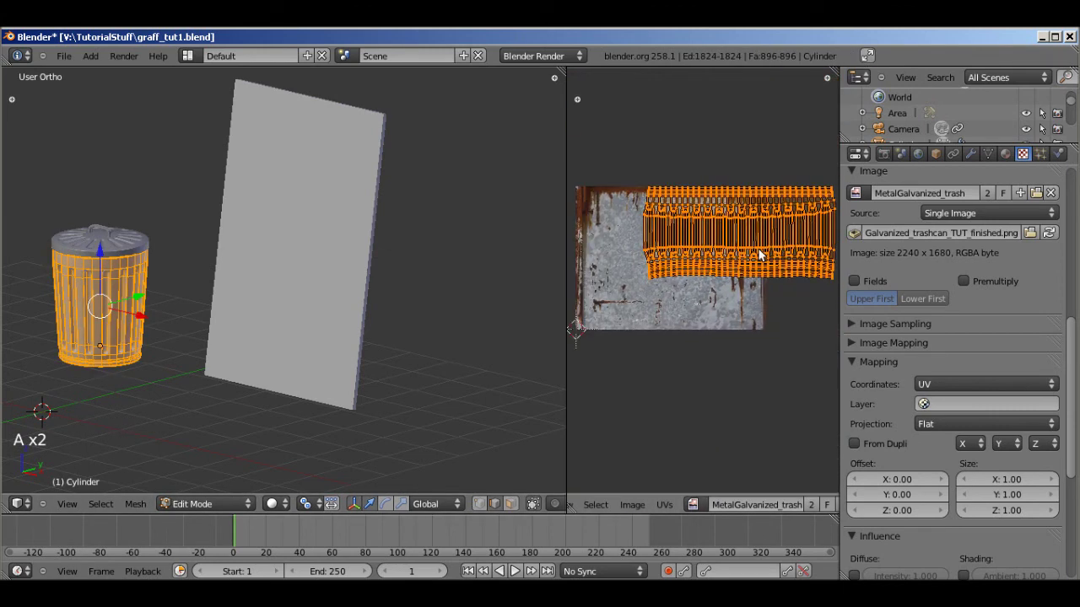
key("u")
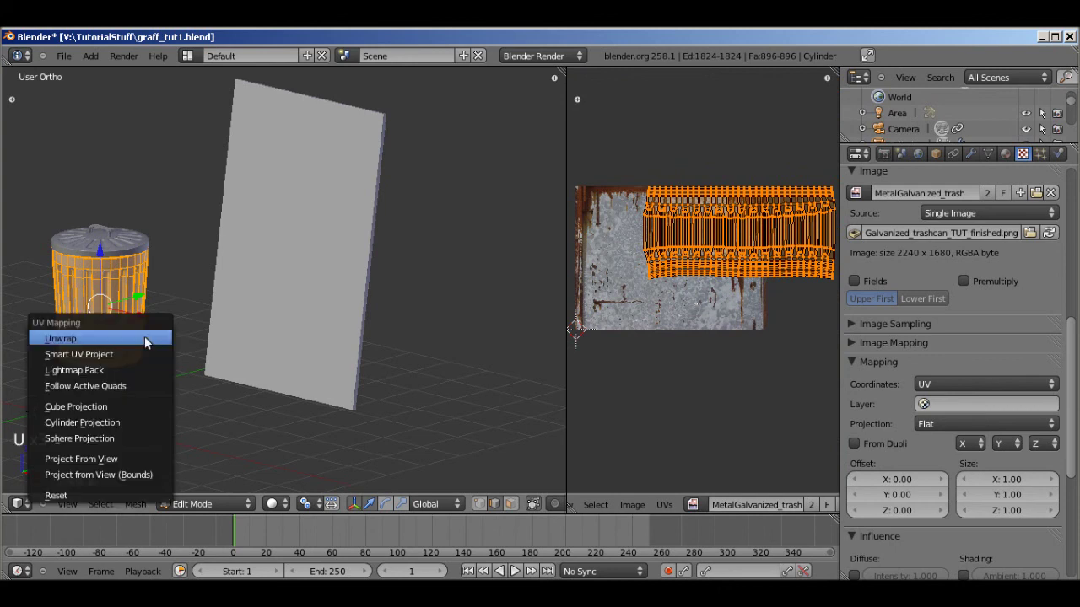
left_click(145, 340)
- Widen the UV editor area and re-centre the rusty texture in it
scroll(739, 321, "up", 5)
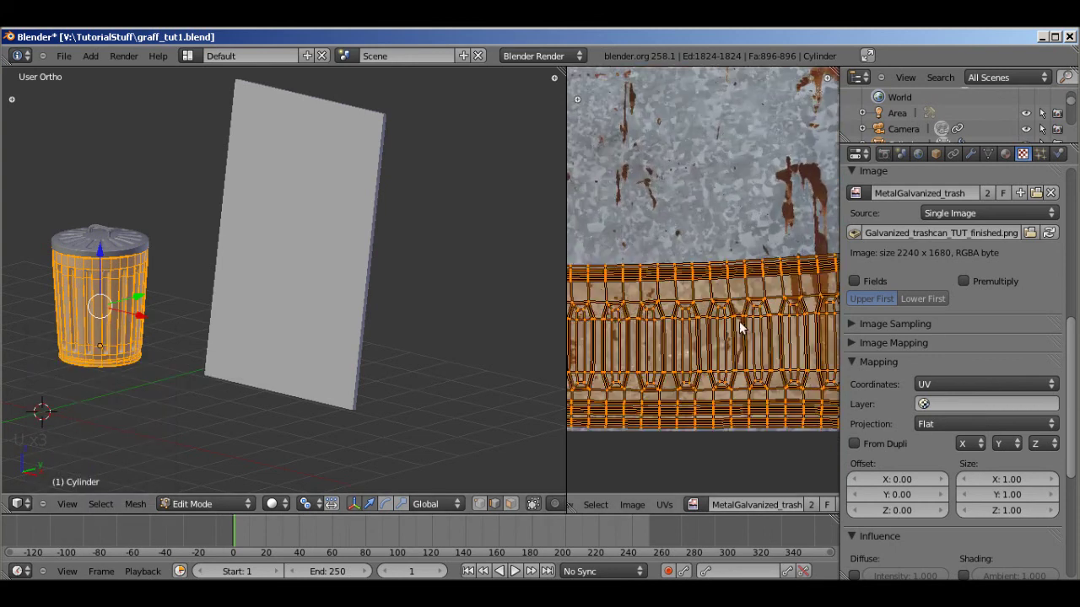
middle_click_drag(802, 274, 816, 269)
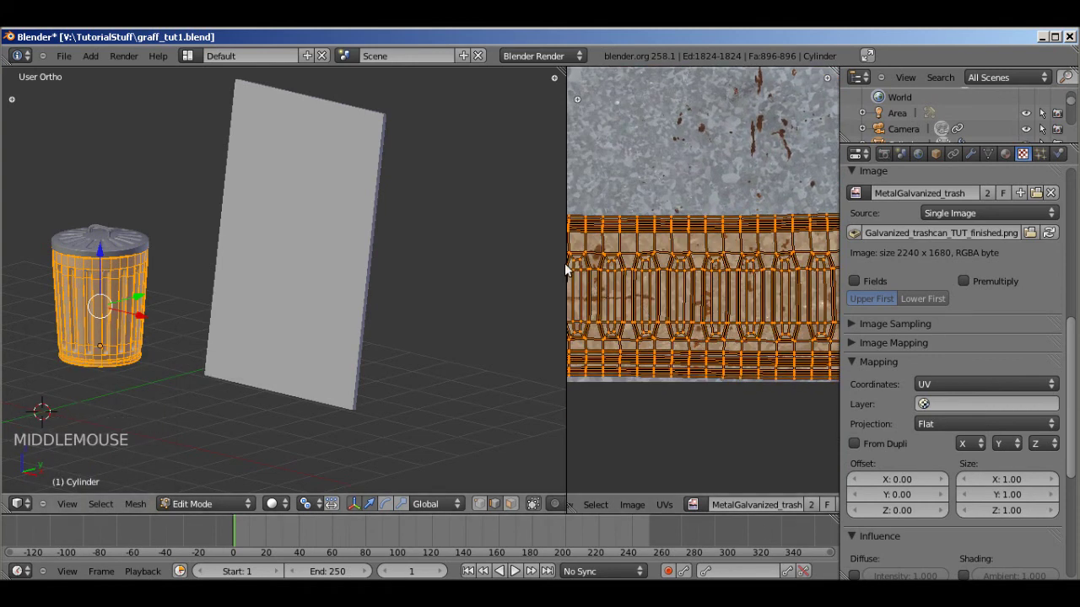
left_click_drag(569, 269, 308, 278)
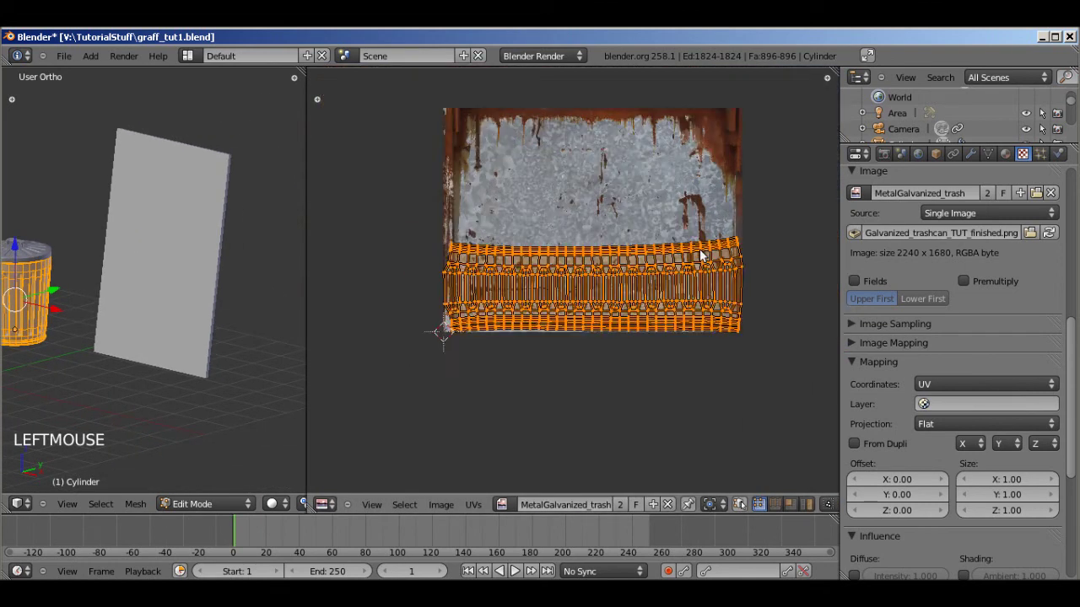
middle_click_drag(690, 259, 670, 328)
scroll(669, 328, "up", 3)
scroll(607, 367, "down", 3)
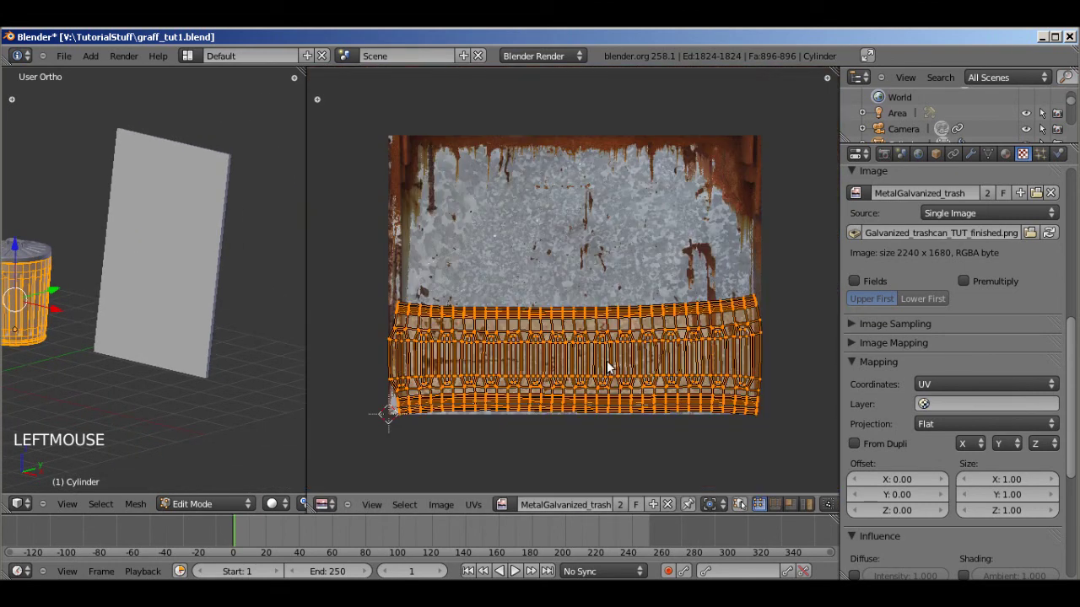
- Move the can's UVs up onto the rusty top band of the texture
key("g")
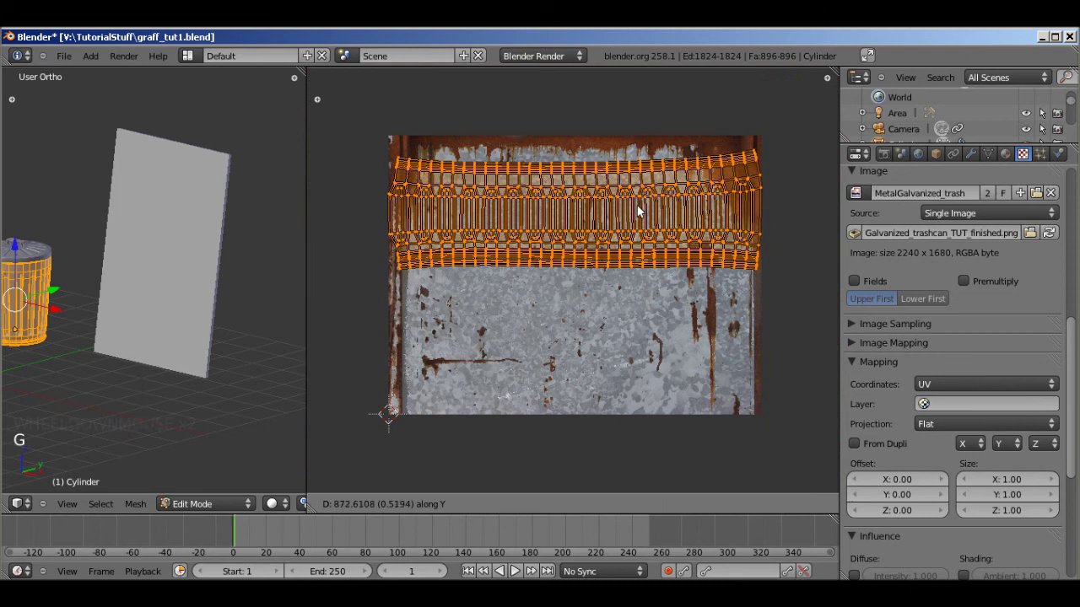
left_click(641, 212)
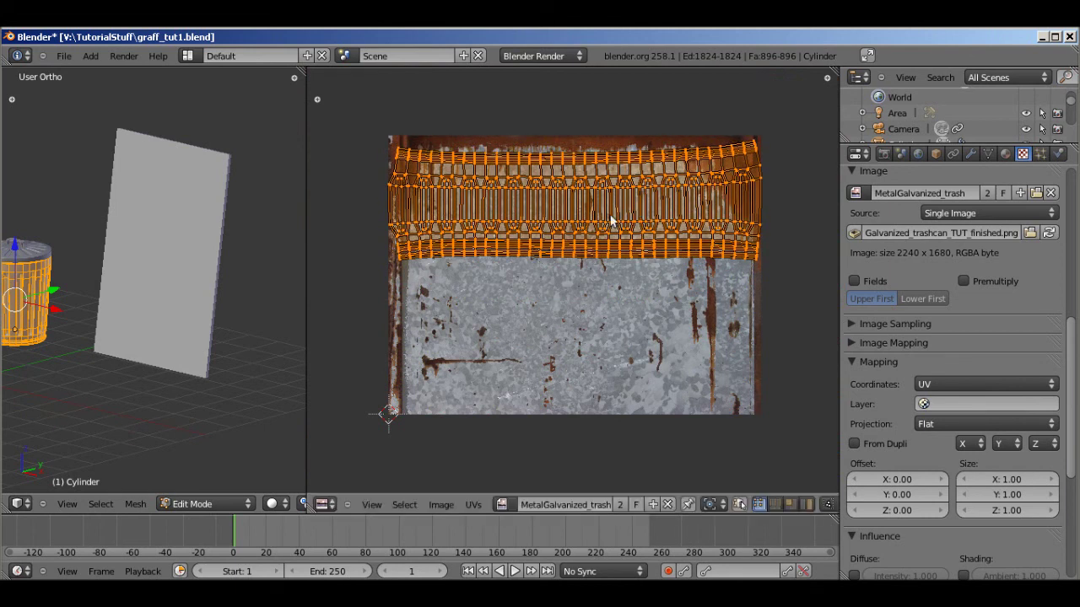
middle_click_drag(156, 340, 95, 340, "shift")
scroll(227, 306, "up", 4)
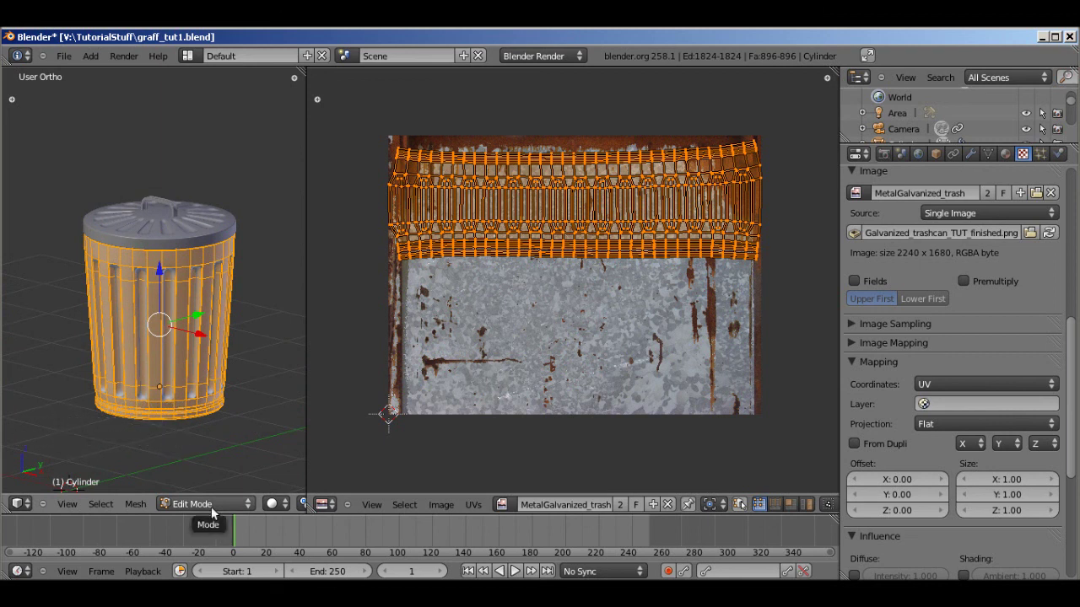
- Set viewport shading to Textured and maximise the UV/Image Editor with Ctrl+Up
left_click(274, 503)
left_click(295, 436)
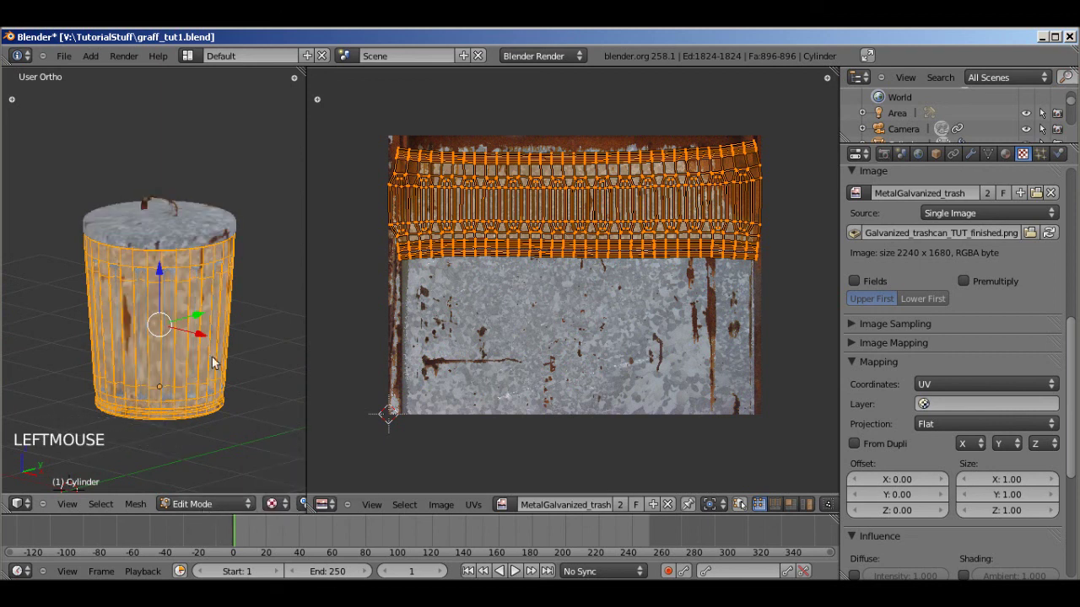
scroll(212, 357, "up", 4)
mouse_move(212, 357)
middle_mouse_down()
mouse_move(131, 356)
mouse_move(208, 265)
mouse_move(193, 293)
mouse_move(202, 282)
middle_mouse_up()
scroll(649, 240, "up", 5)
middle_click_drag(649, 239, 684, 332)
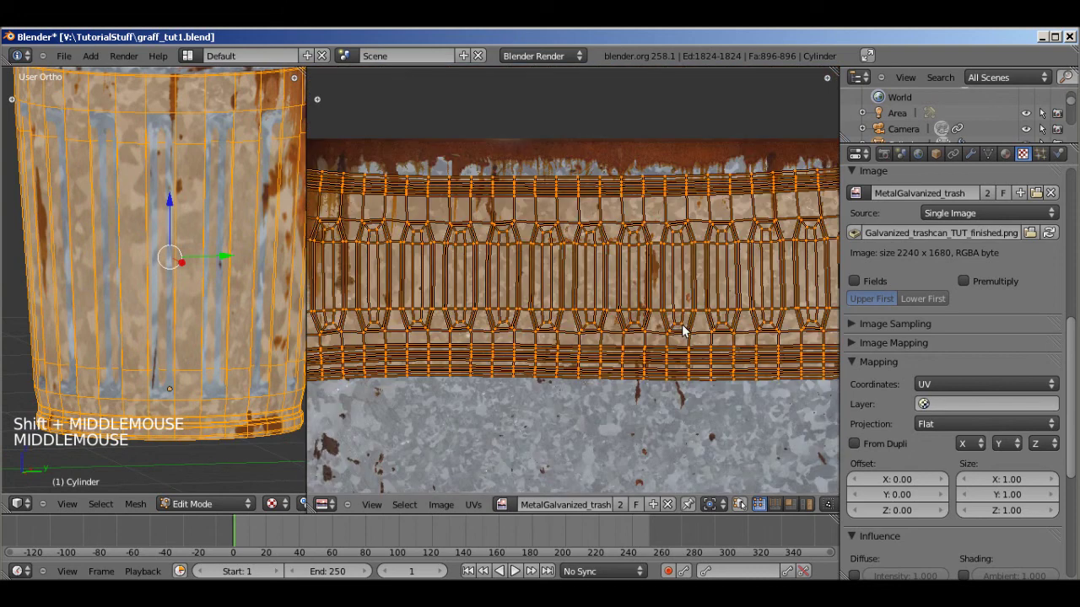
key("ctrl+Up")
- Zoom in on the UV band and flatten the top row of UV vertices horizontally
middle_click_drag(795, 279, 771, 262)
scroll(742, 266, "up", 2)
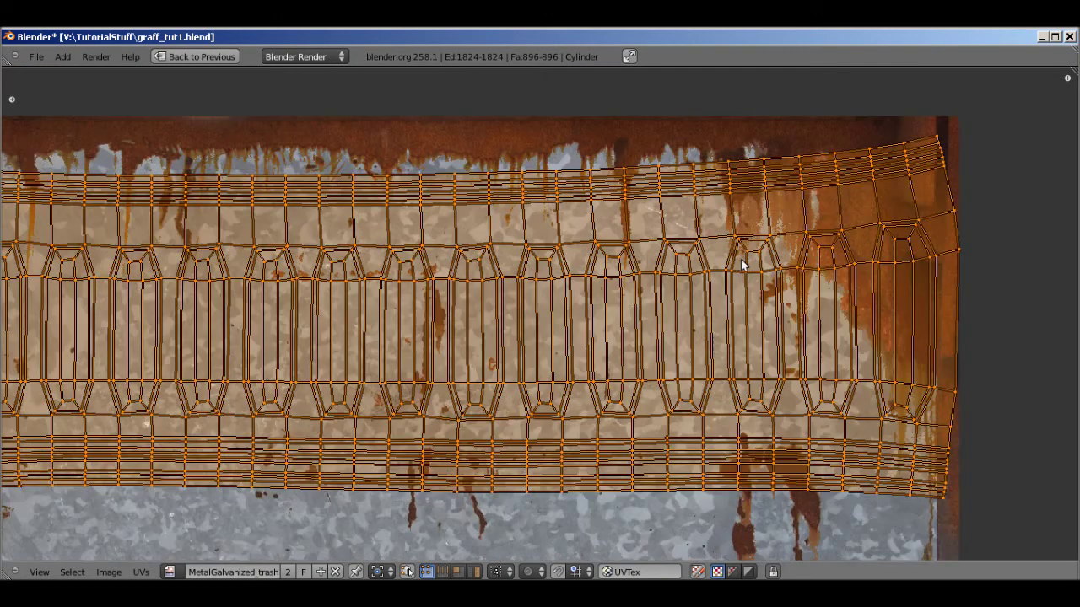
scroll(742, 266, "down", 2)
middle_click_drag(703, 250, 797, 266)
scroll(764, 256, "up", 1)
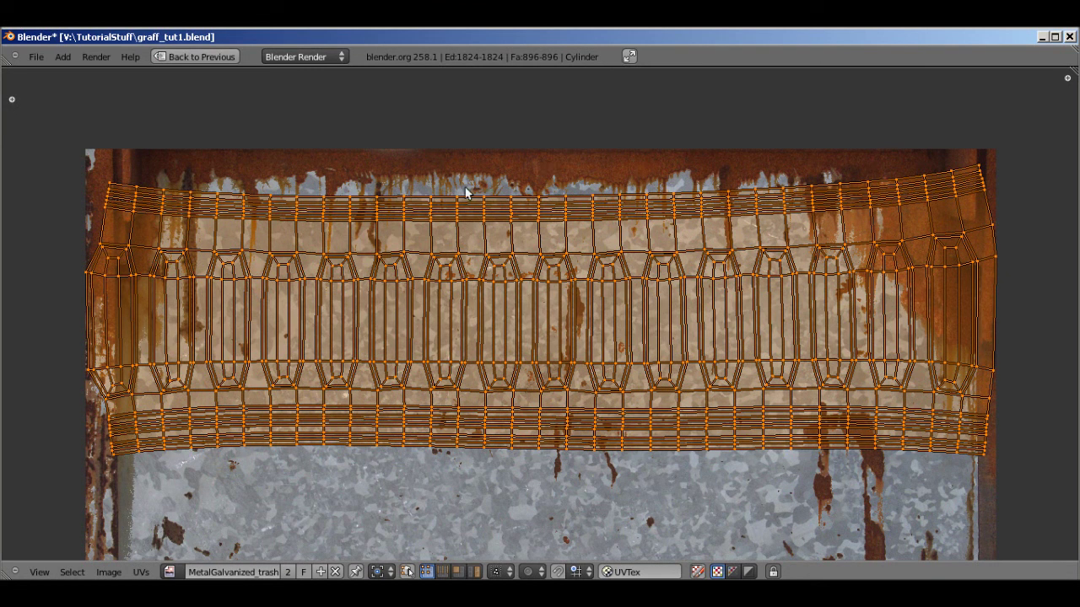
right_click(557, 199, "alt")
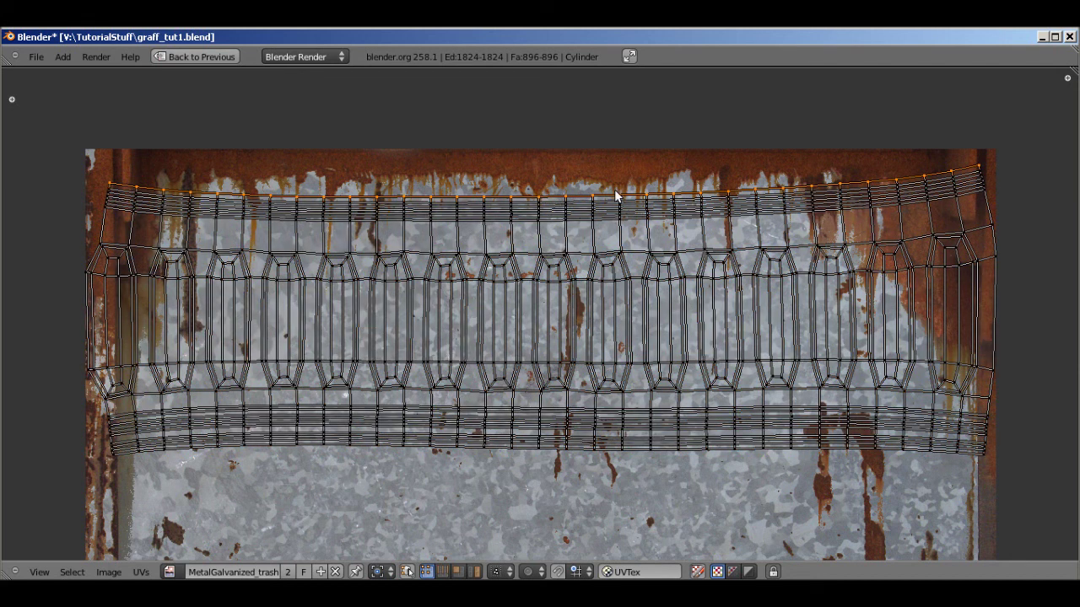
key("s")
key("y")
key("0")
key("Return")
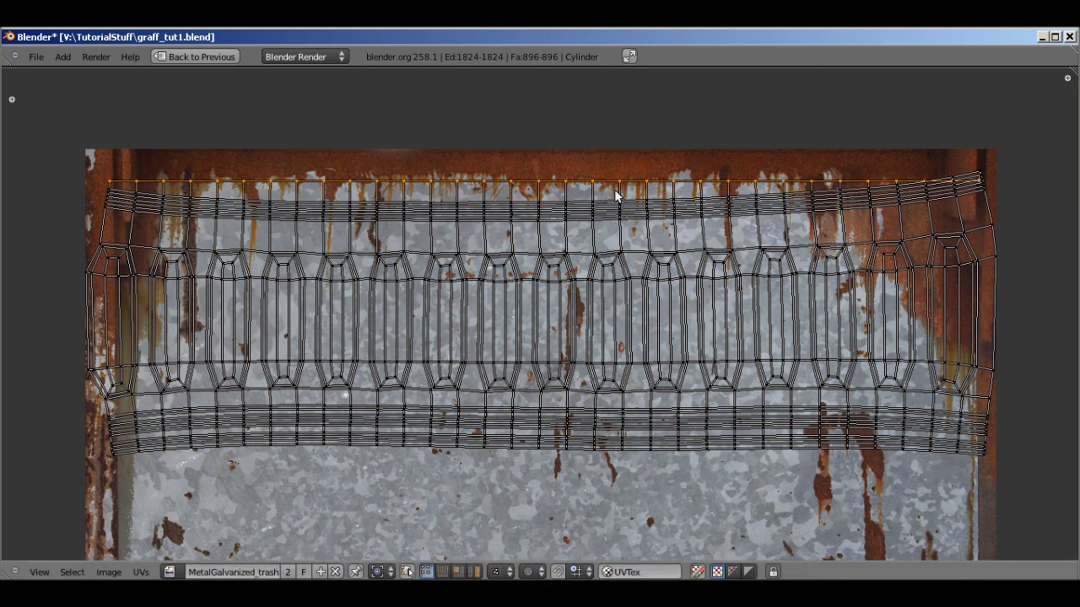
- Flatten the second UV vertex row down to zero vertical height
right_click(498, 198, "alt")
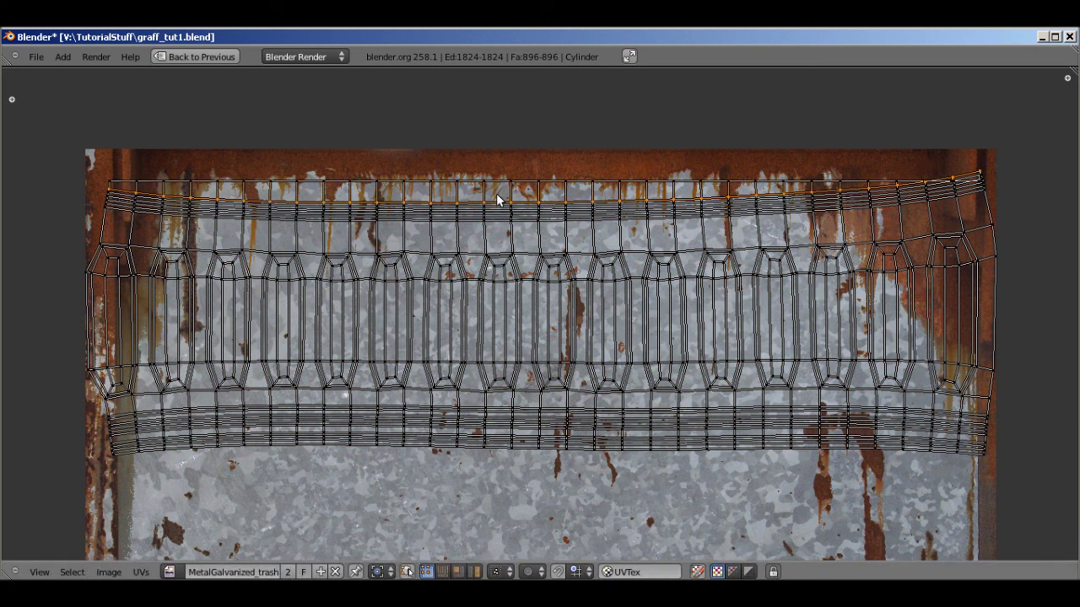
key("s")
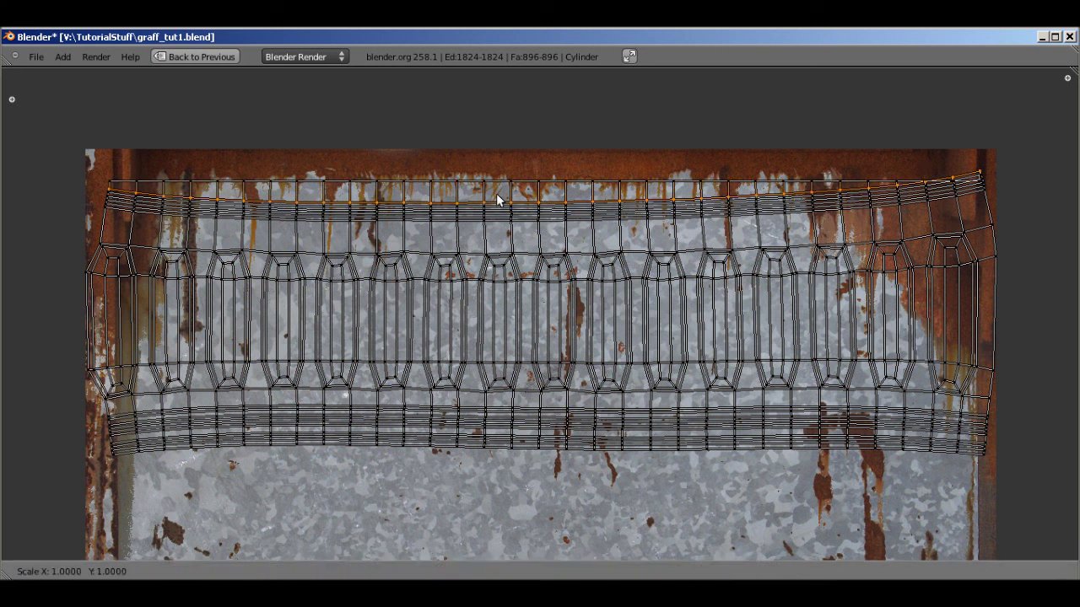
key("y")
key("0")
key("Return")
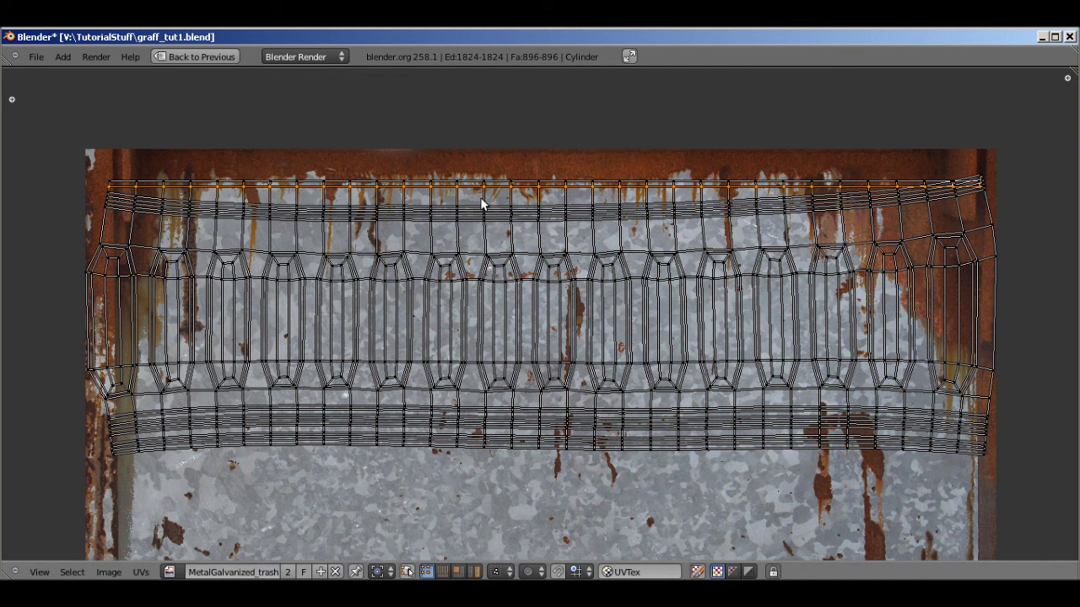
- Flatten the third UV vertex row, then start vertically scaling the next row down
right_click(466, 205, "alt")
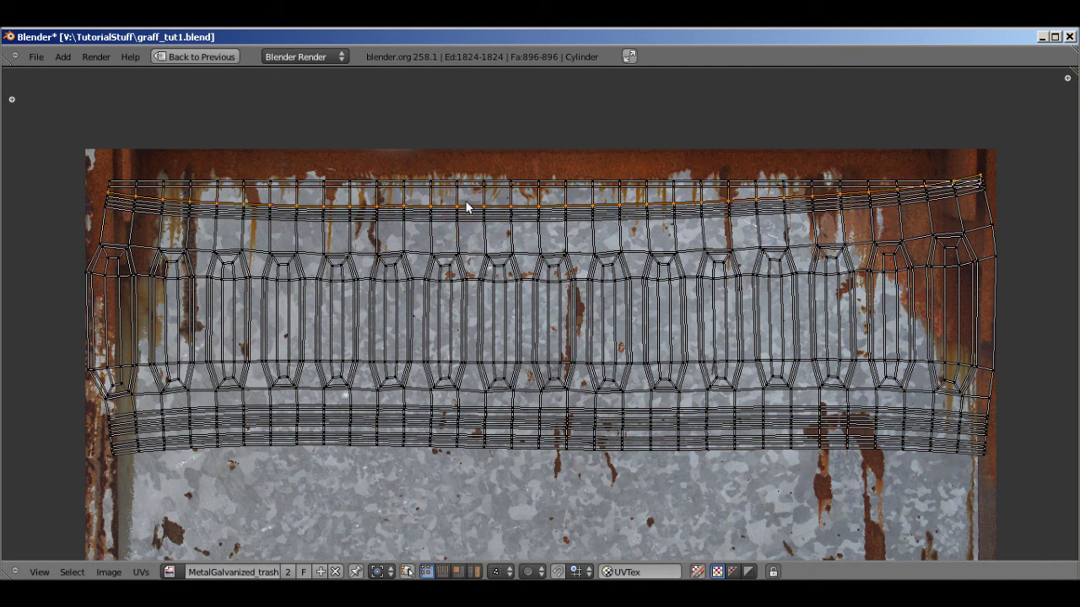
key("s")
key("y")
key("0")
key("Return")
key("s")
key("y")
key("0")
key("Return")
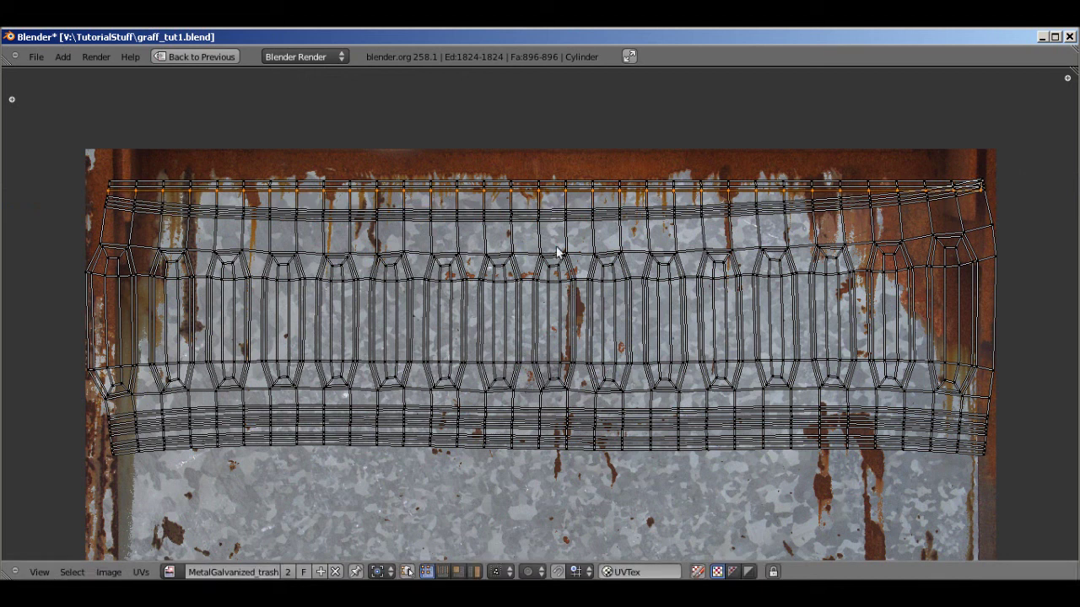
right_click(497, 206, "alt")
key("s")
key("y")
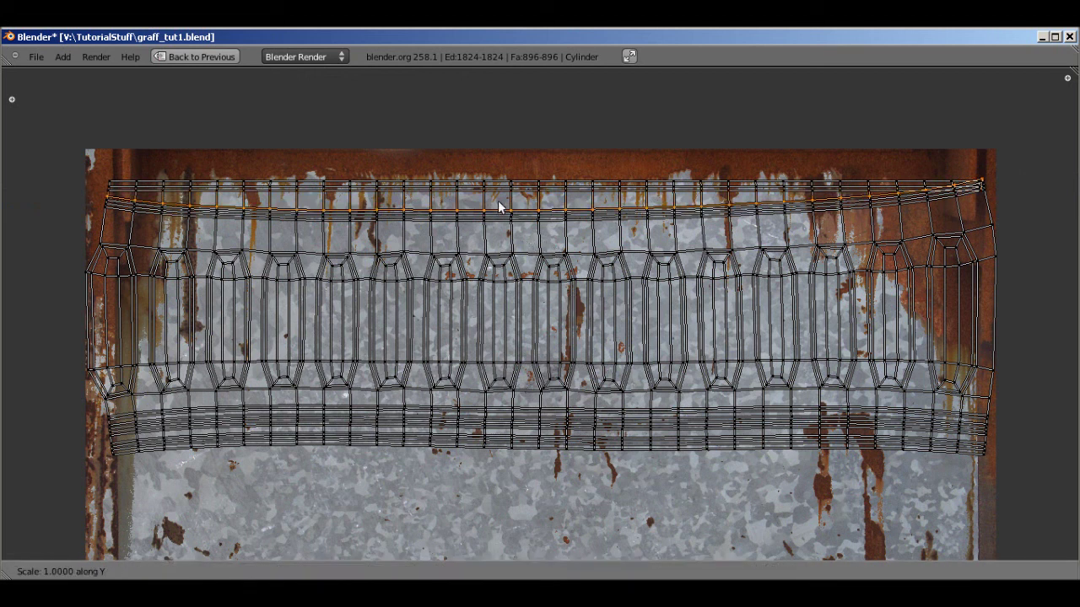